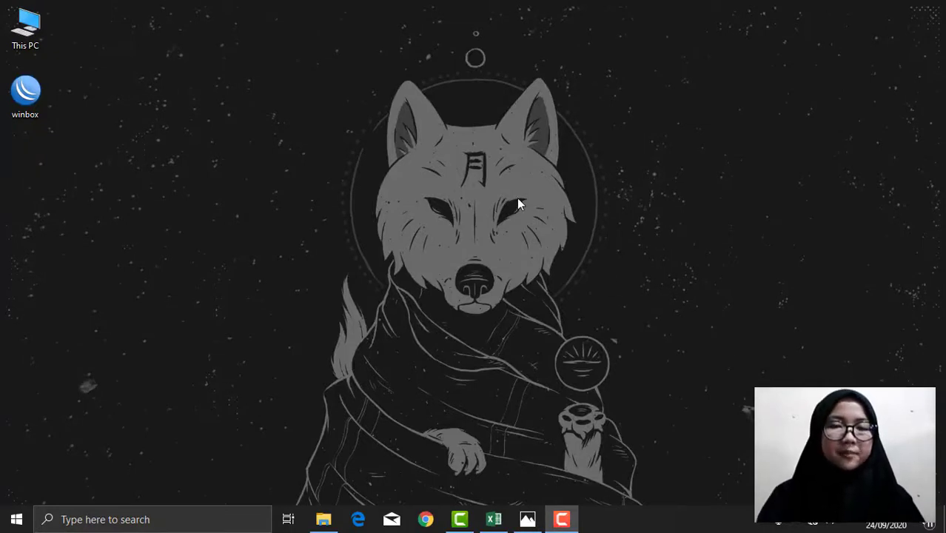
Step: Launch WinBox and log in to the hAP lite router picked from the Neighbors list
{"action": "double_click", "coordinate": [42, 93]}
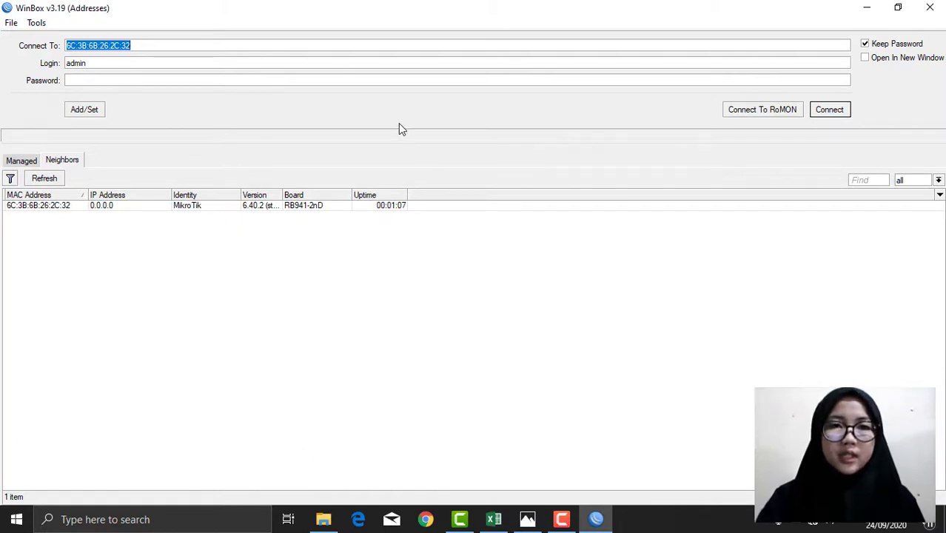
{"action": "left_click", "coordinate": [89, 65]}
{"action": "left_click", "coordinate": [89, 82]}
{"action": "left_click", "coordinate": [46, 205]}
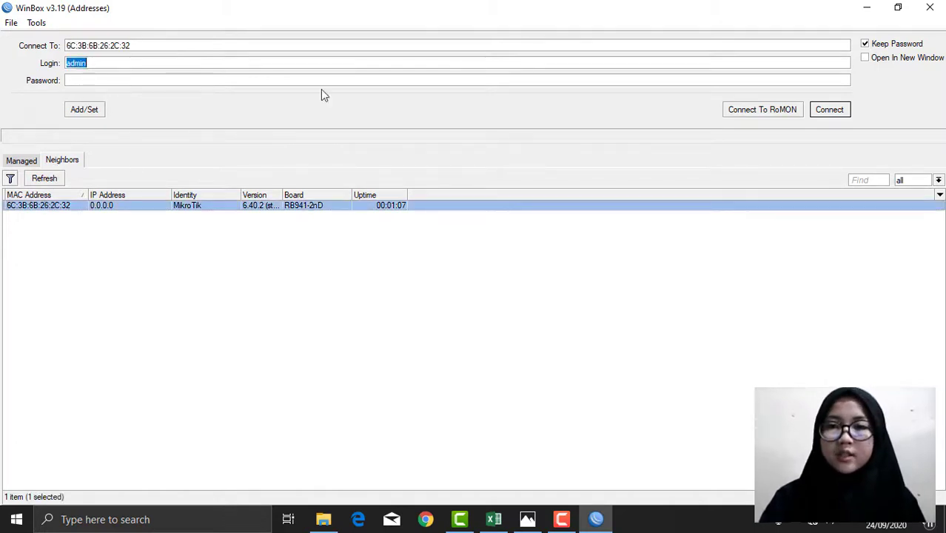
{"action": "left_click", "coordinate": [835, 113]}
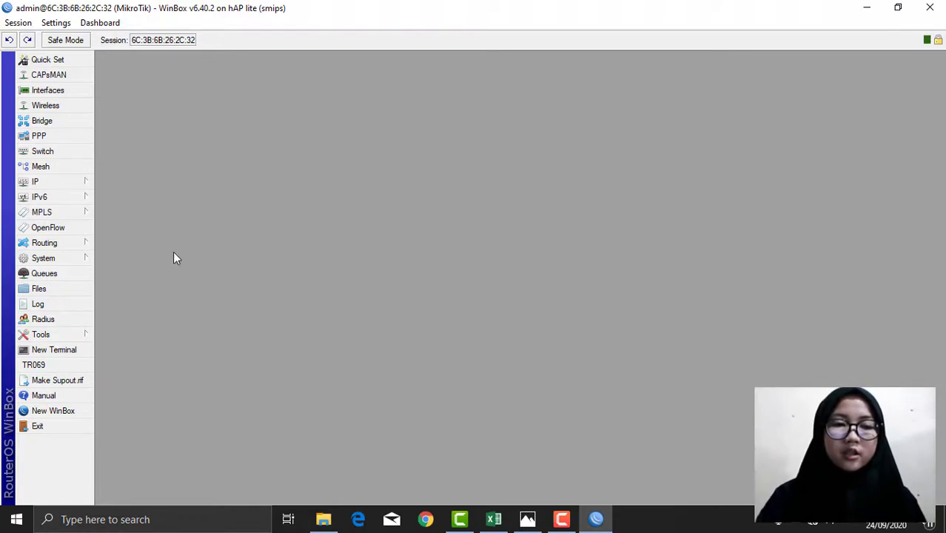
Step: Set the router's System Identity to RTR-12 and apply it
{"action": "left_click", "coordinate": [70, 261]}
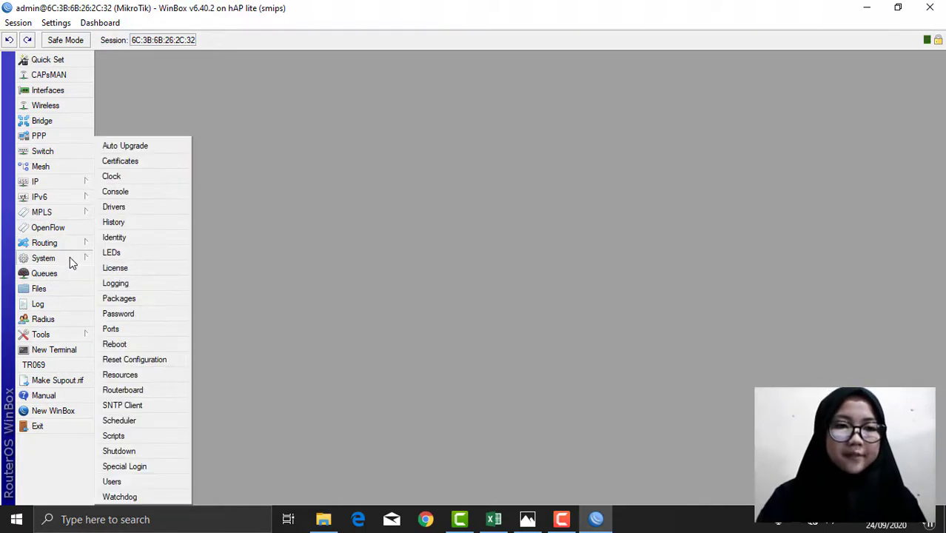
{"action": "left_click", "coordinate": [141, 235]}
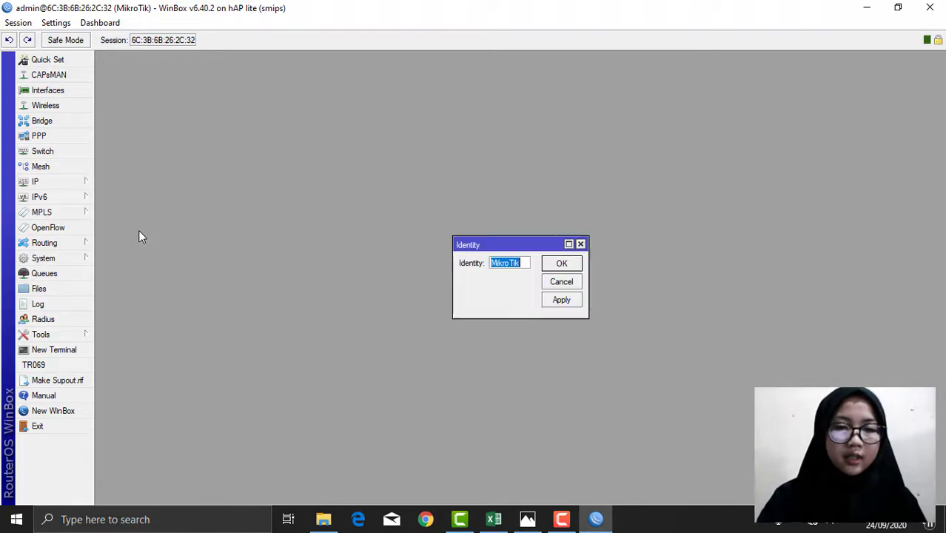
{"action": "type", "text": "RTR012"}
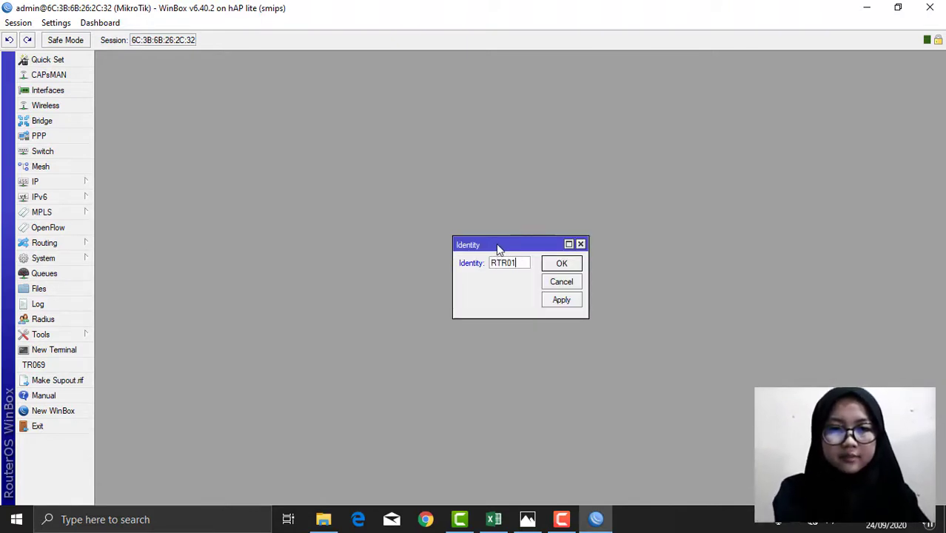
{"action": "key", "text": "BackSpace"}
{"action": "key", "text": "BackSpace"}
{"action": "key", "text": "BackSpace"}
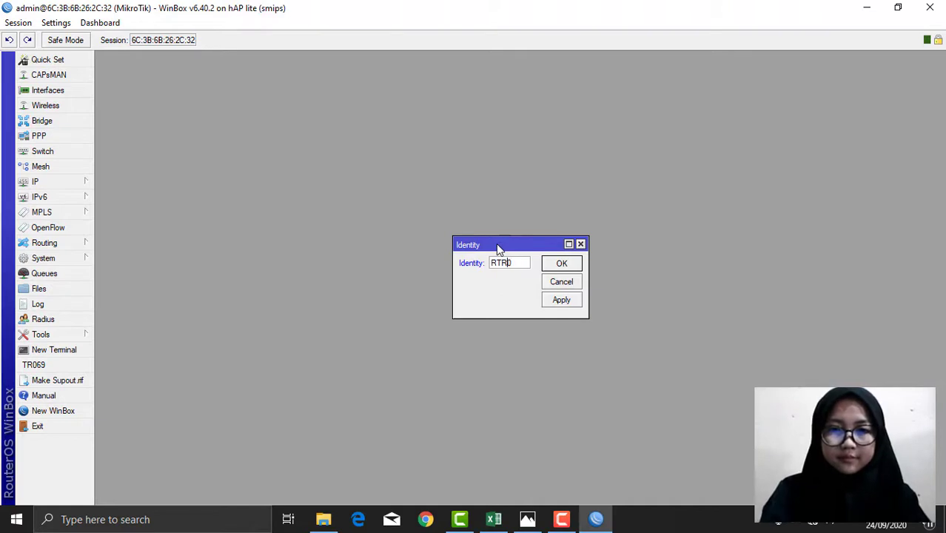
{"action": "type", "text": "-12"}
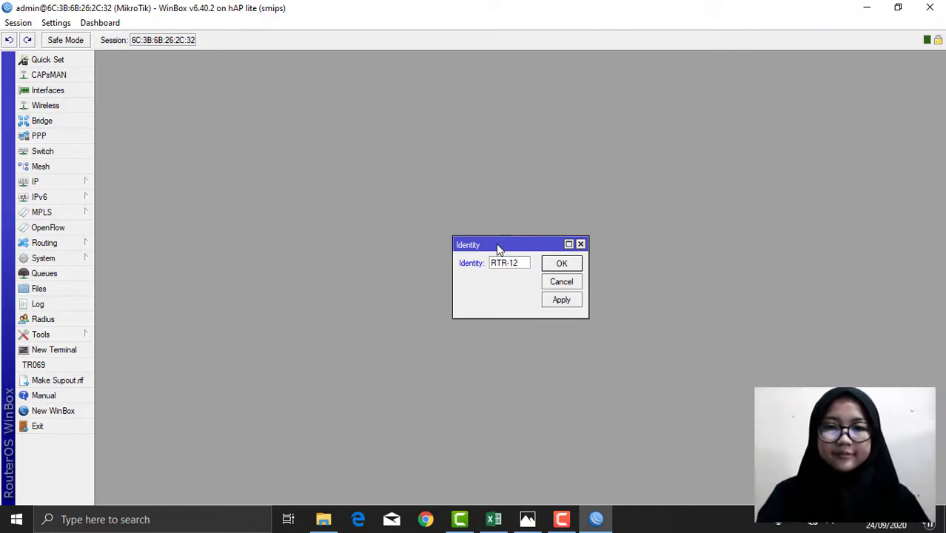
{"action": "left_click", "coordinate": [568, 302]}
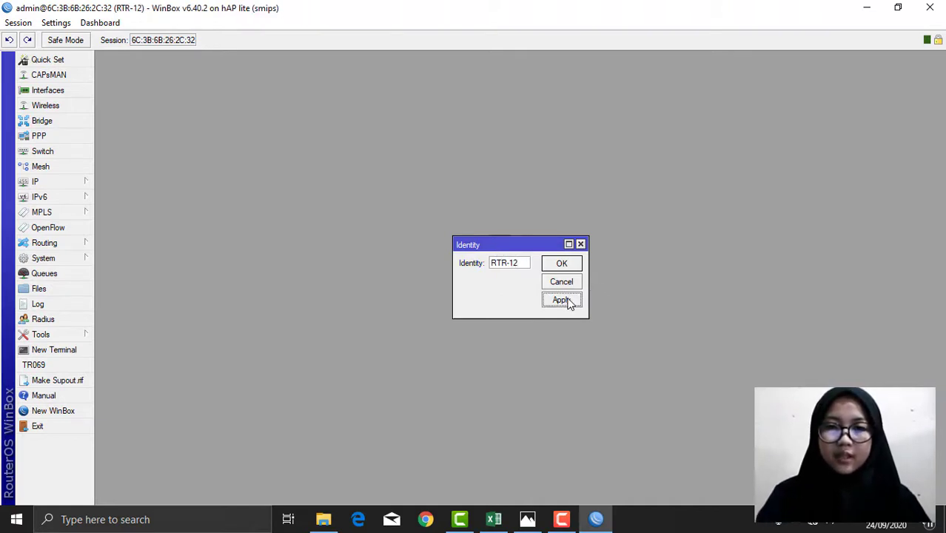
{"action": "left_click", "coordinate": [561, 264]}
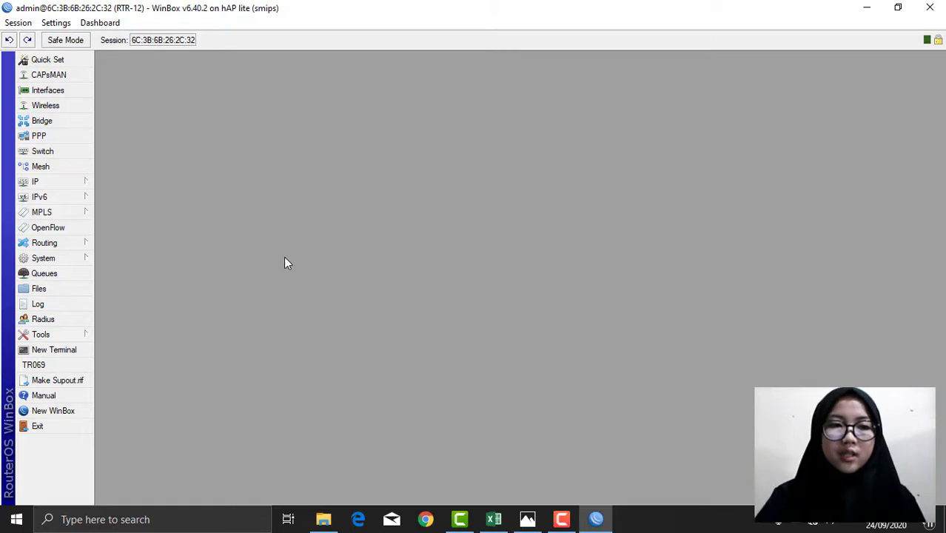
Step: Add user Teknisi in the full group, with its password entered and confirmed
{"action": "left_click", "coordinate": [46, 259]}
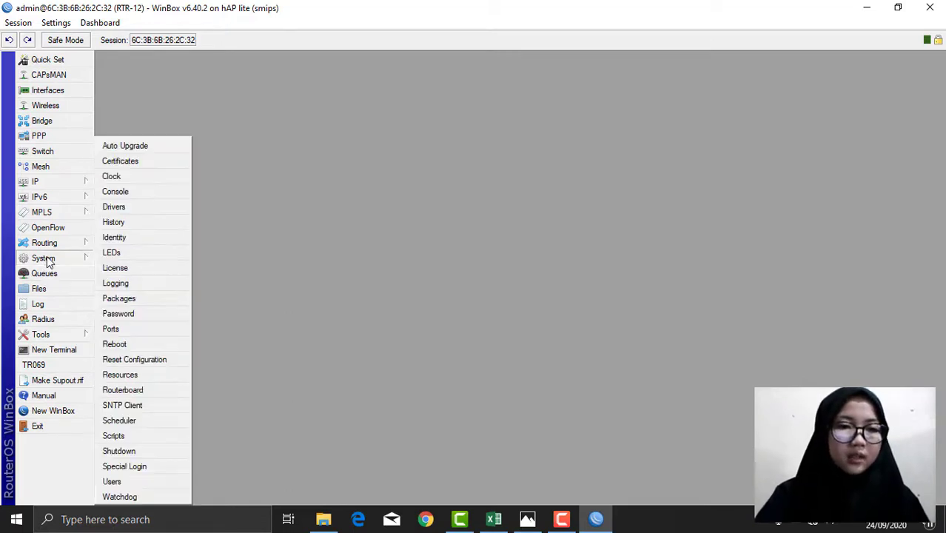
{"action": "left_click", "coordinate": [126, 483]}
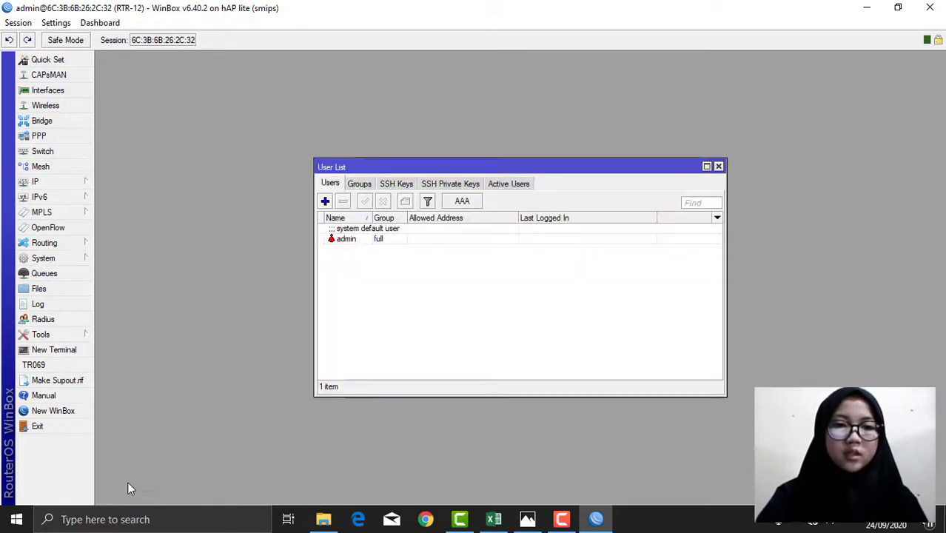
{"action": "left_click", "coordinate": [325, 201]}
{"action": "key", "text": "BackSpace"}
{"action": "type", "text": "t"}
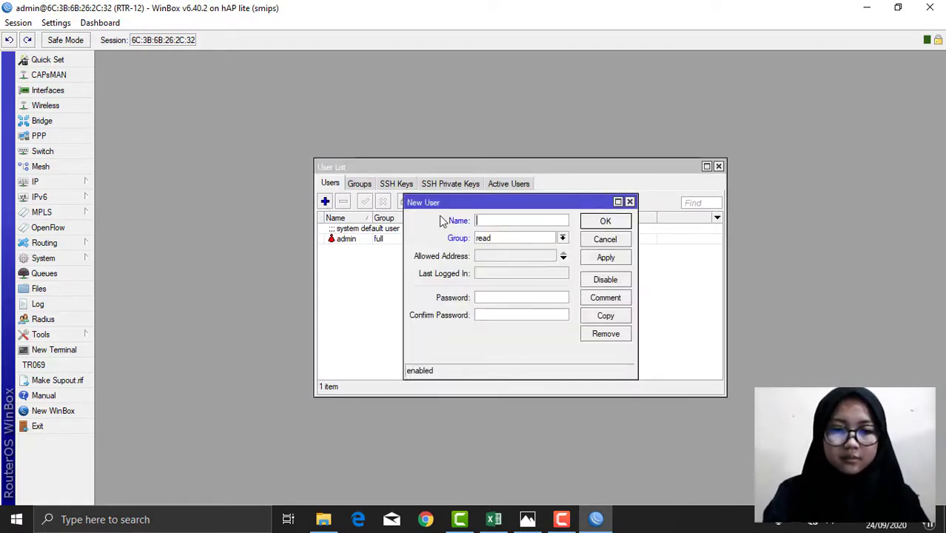
{"action": "type", "text": "T"}
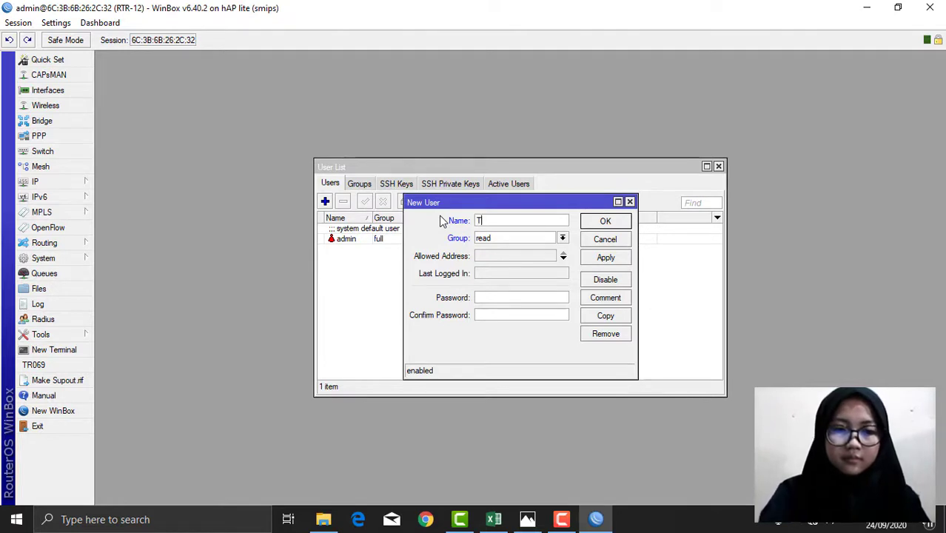
{"action": "type", "text": "eknisi"}
{"action": "left_click", "coordinate": [505, 239]}
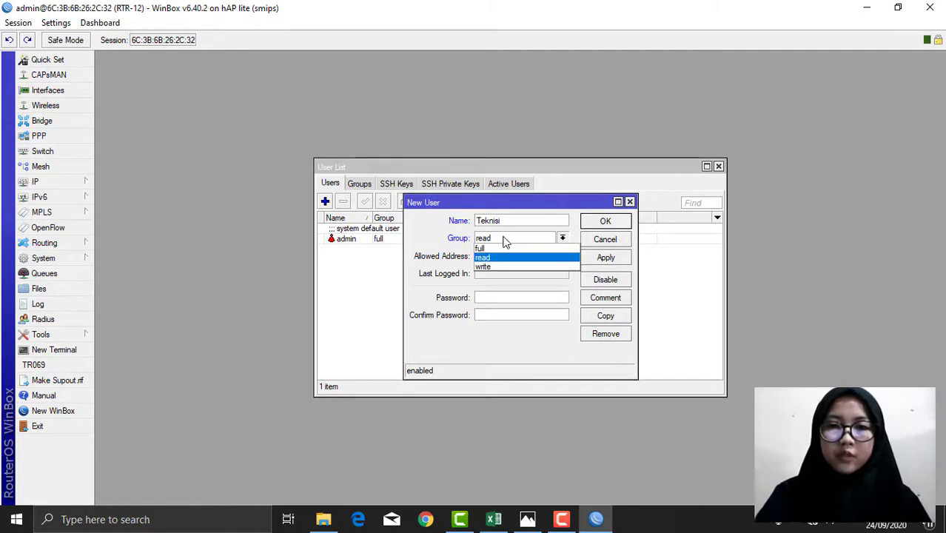
{"action": "left_click", "coordinate": [486, 248]}
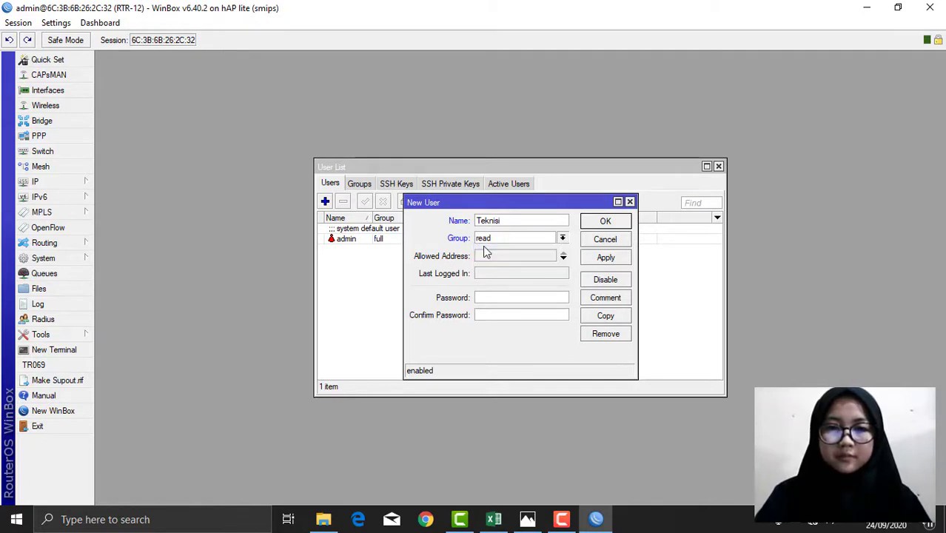
{"action": "left_click", "coordinate": [483, 296]}
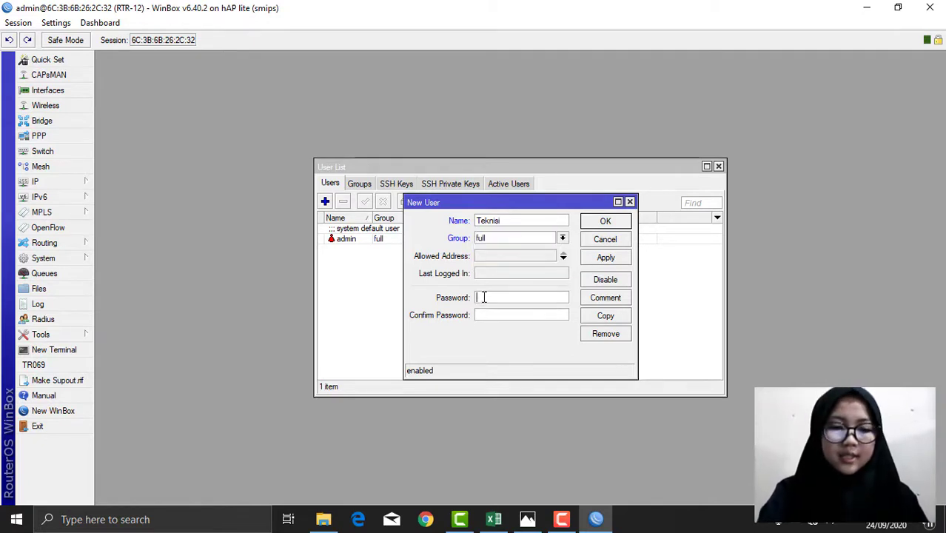
{"action": "type", "text": "1234567890"}
{"action": "left_click", "coordinate": [497, 315]}
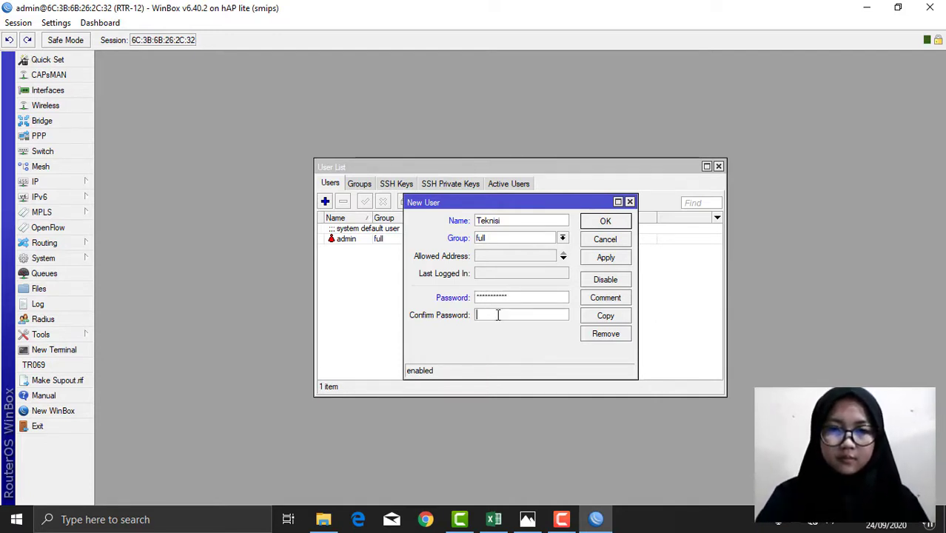
{"action": "type", "text": "1"}
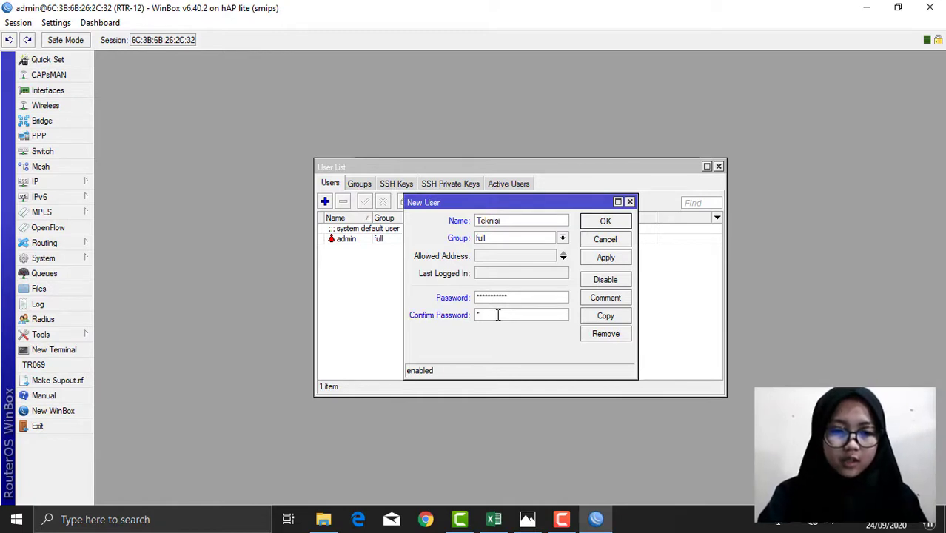
{"action": "type", "text": "23456789"}
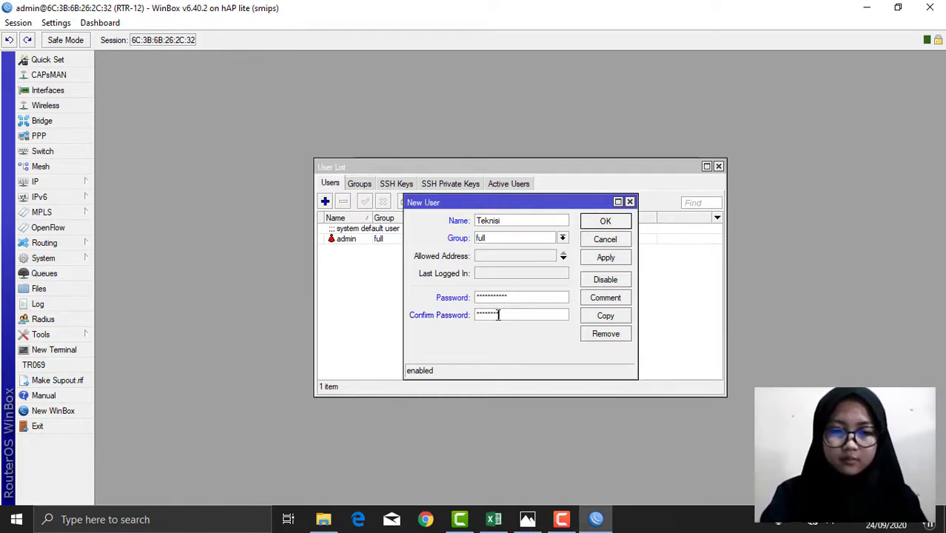
{"action": "type", "text": "0"}
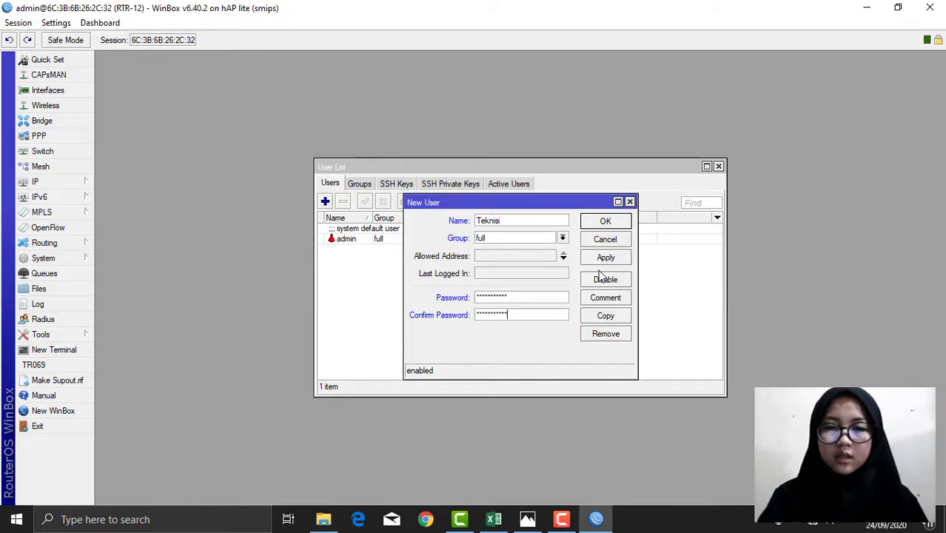
{"action": "left_click", "coordinate": [605, 265]}
{"action": "left_click", "coordinate": [610, 224]}
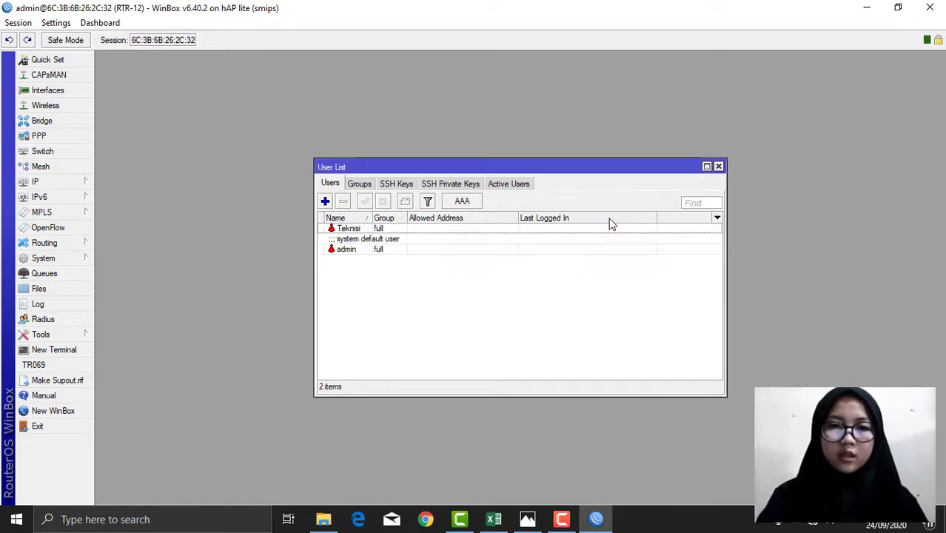
Step: Delete the default admin user and close the User List
{"action": "left_click", "coordinate": [358, 252]}
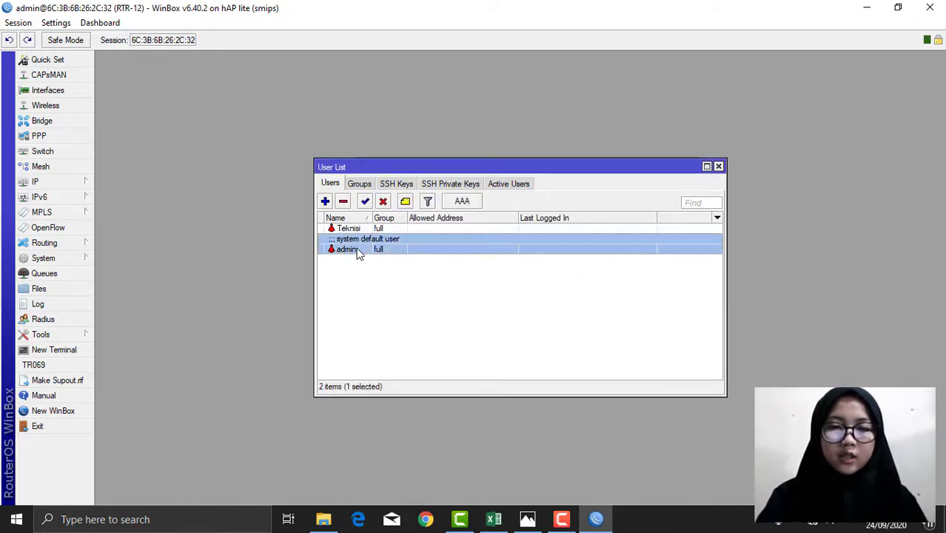
{"action": "left_click", "coordinate": [343, 202]}
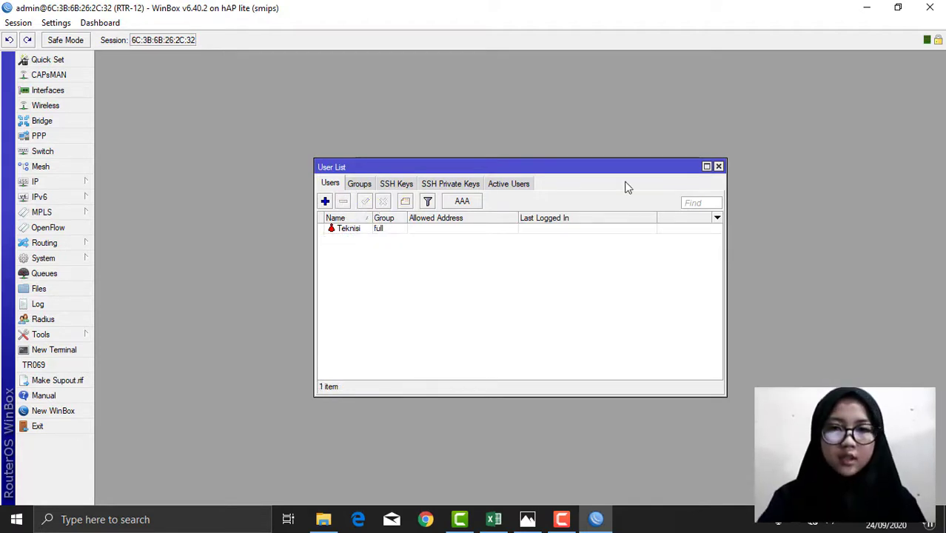
{"action": "left_click", "coordinate": [718, 167]}
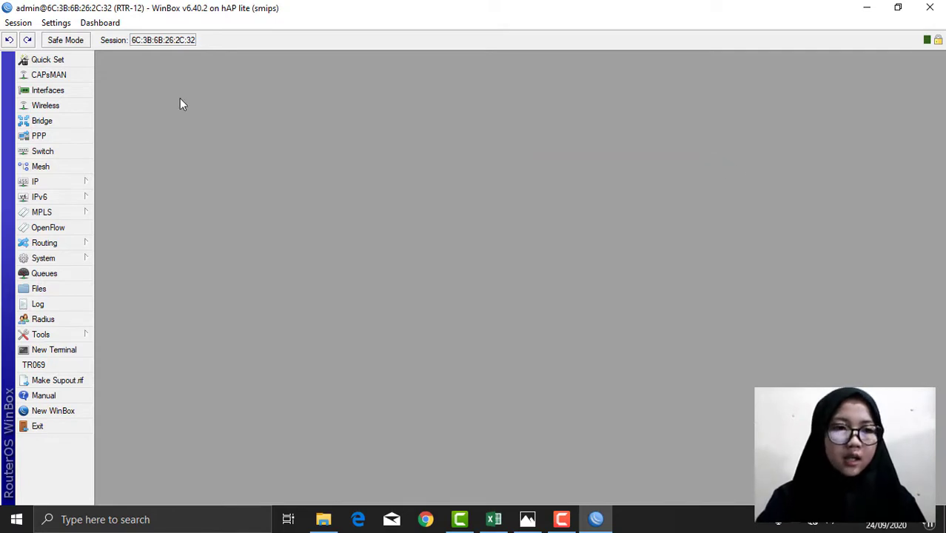
Step: Add a DHCP client on interface ether1 under IP > DHCP Client
{"action": "left_click", "coordinate": [69, 181]}
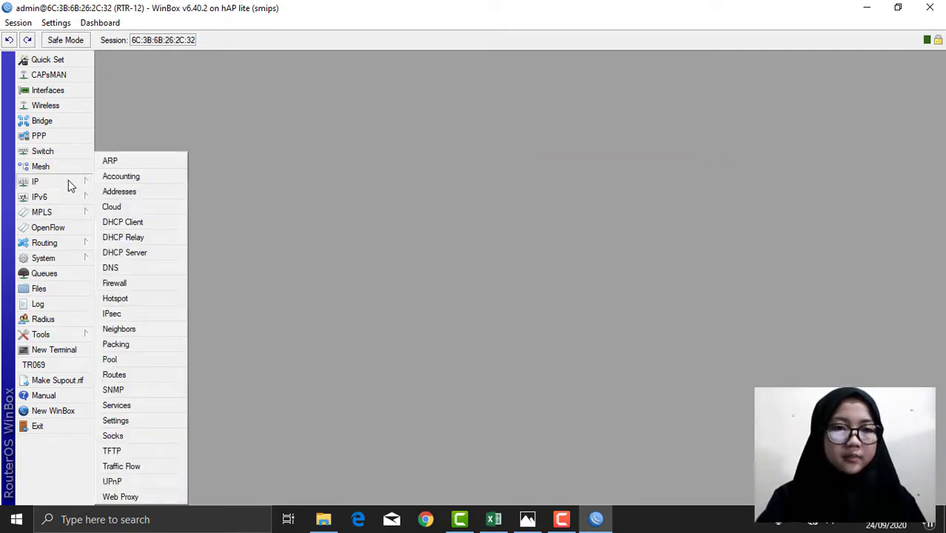
{"action": "left_click", "coordinate": [131, 225]}
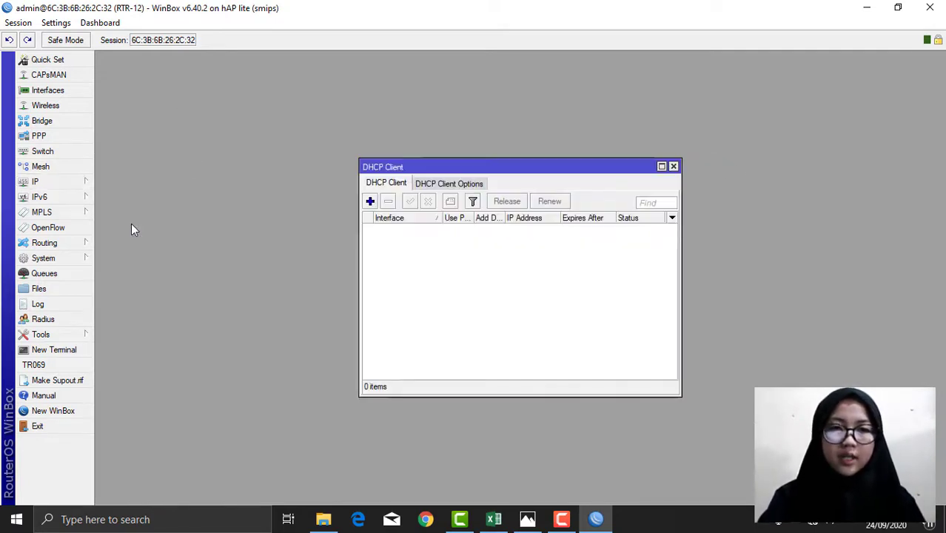
{"action": "left_click", "coordinate": [370, 201]}
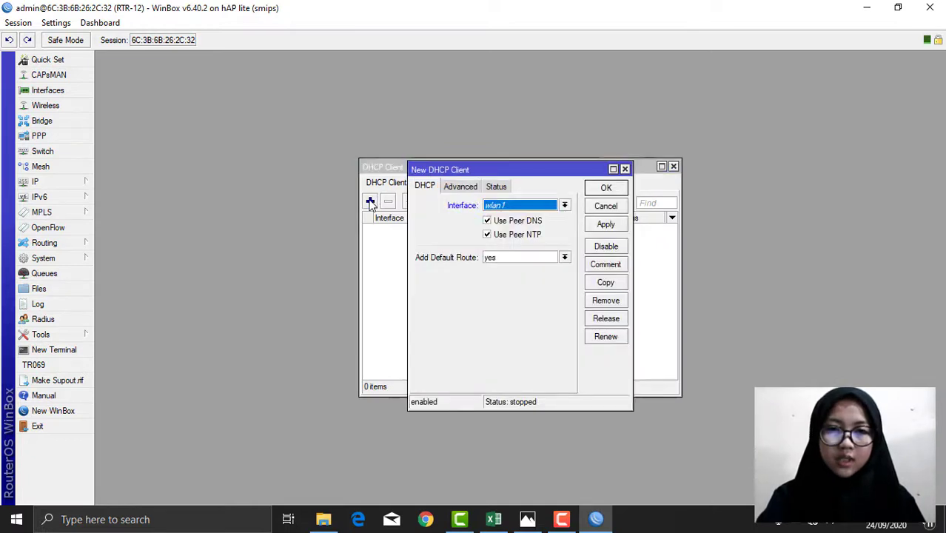
{"action": "left_click", "coordinate": [564, 205]}
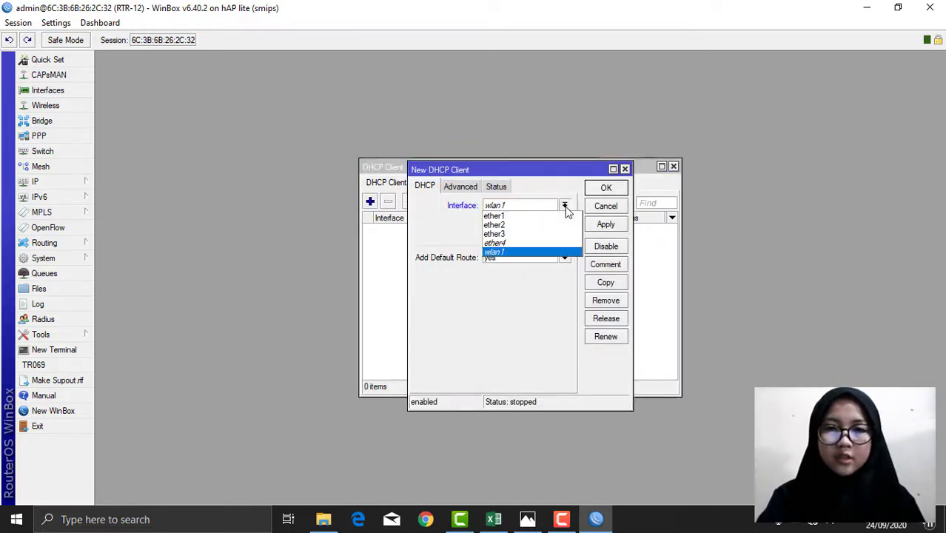
{"action": "left_click", "coordinate": [507, 216]}
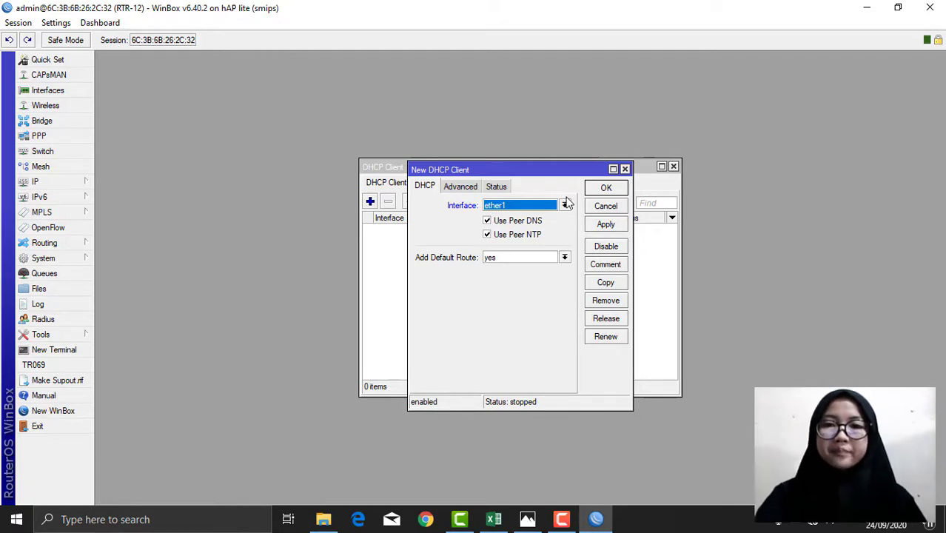
{"action": "left_click", "coordinate": [606, 223]}
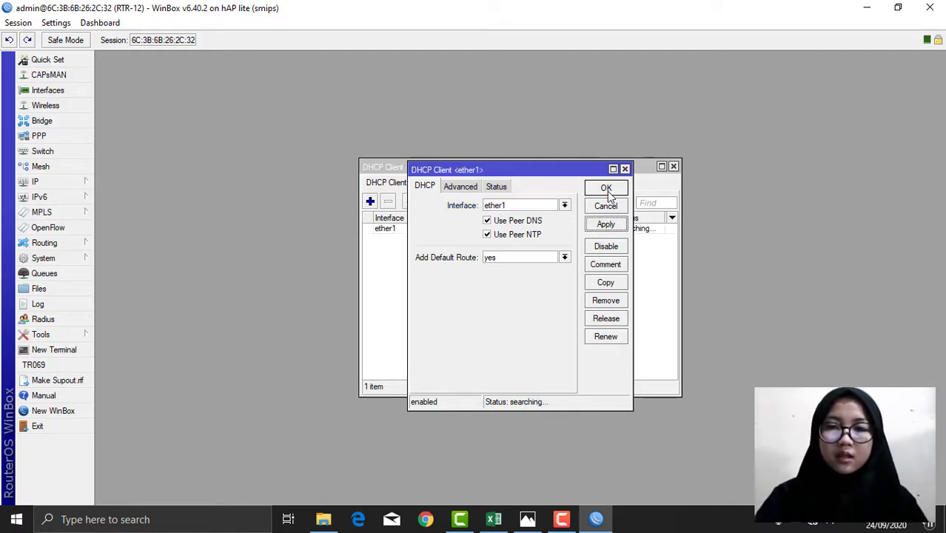
{"action": "left_click", "coordinate": [606, 189]}
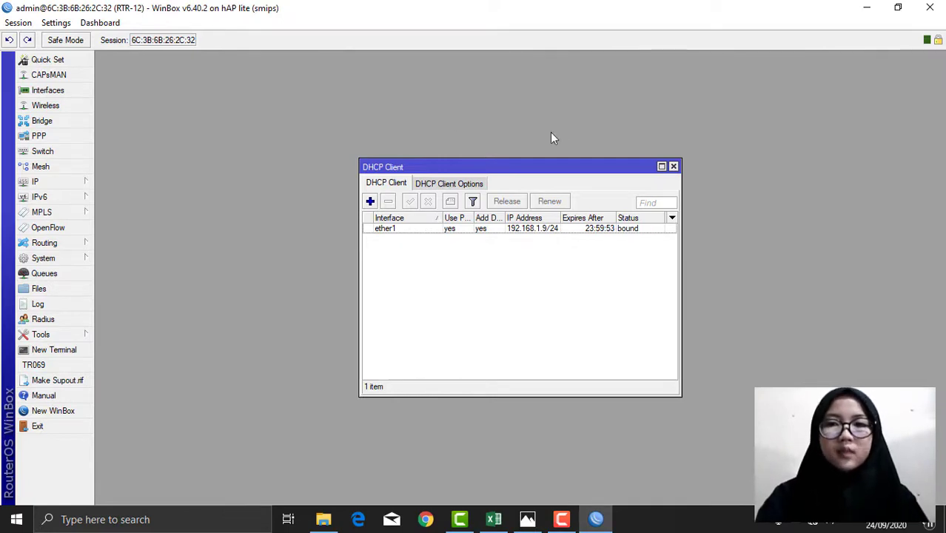
Step: Enable the disabled wlan1 wireless interface in the Interfaces list
{"action": "left_click", "coordinate": [673, 167]}
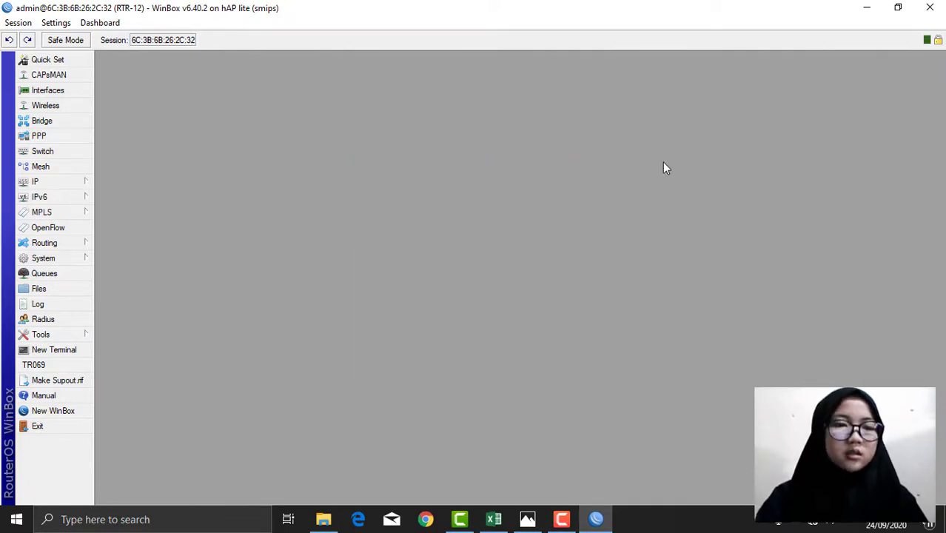
{"action": "left_click", "coordinate": [49, 92]}
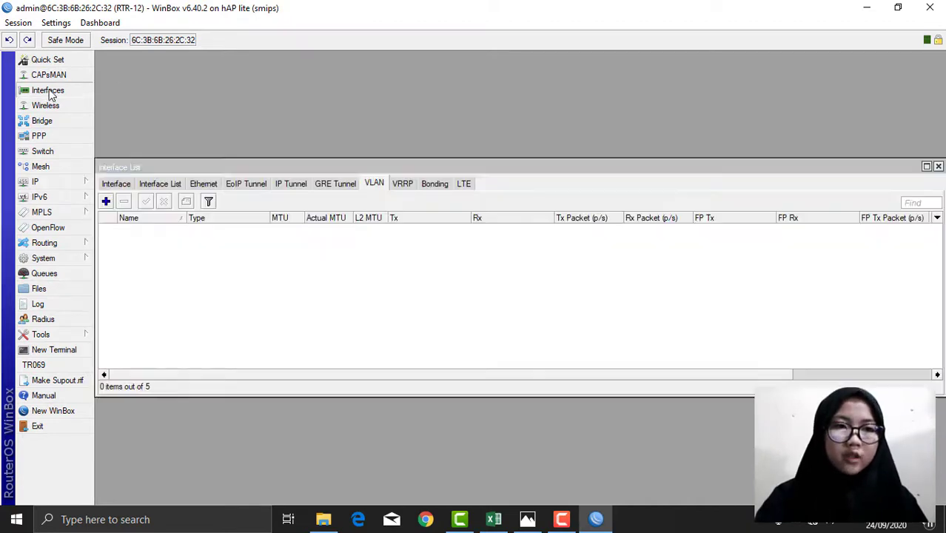
{"action": "left_click", "coordinate": [125, 186]}
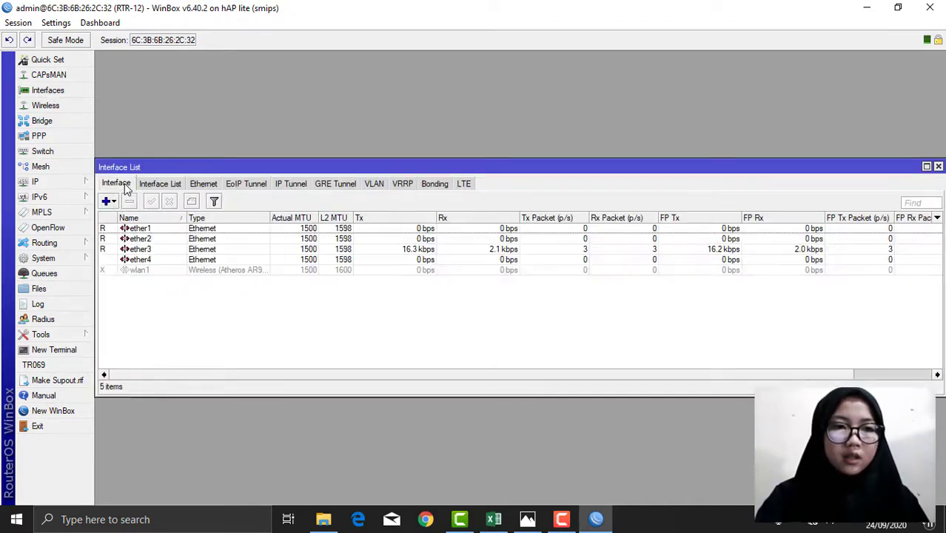
{"action": "left_click", "coordinate": [148, 271]}
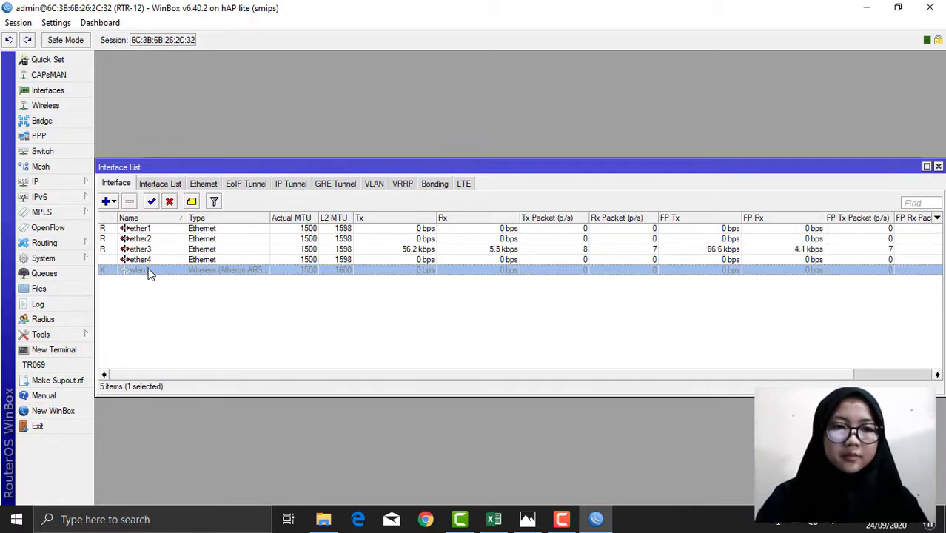
{"action": "left_click", "coordinate": [152, 202]}
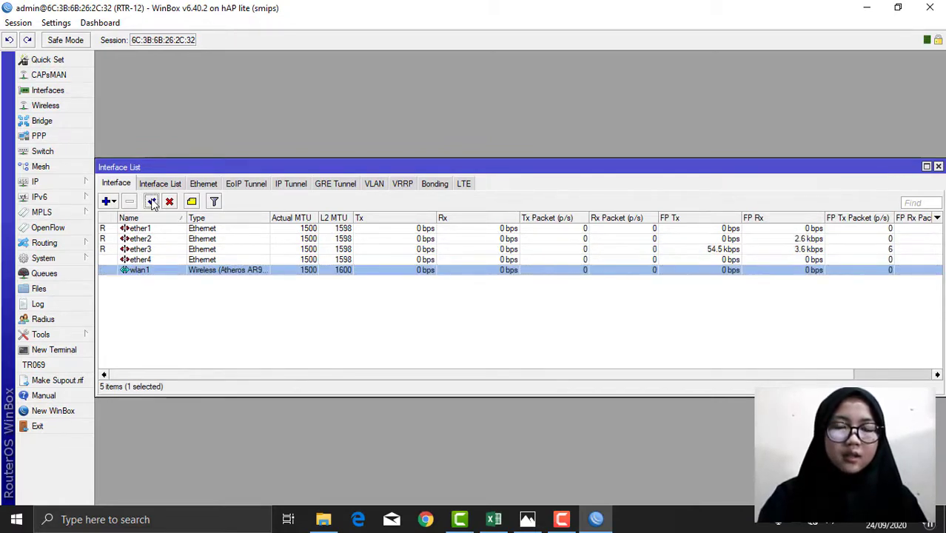
Step: Create VLAN interface Operasional with VLAN ID 10 on ether2
{"action": "left_click", "coordinate": [374, 184]}
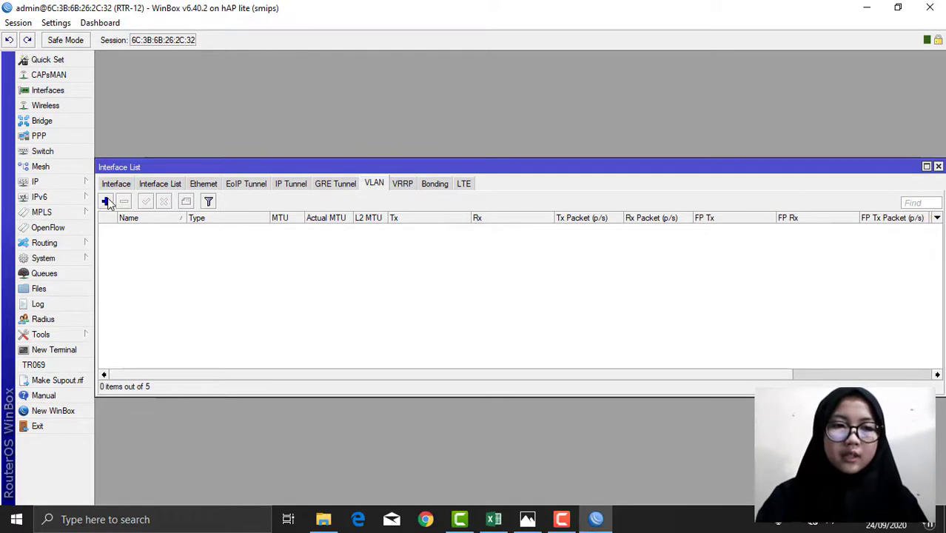
{"action": "left_click", "coordinate": [106, 201]}
{"action": "key", "text": "BackSpace"}
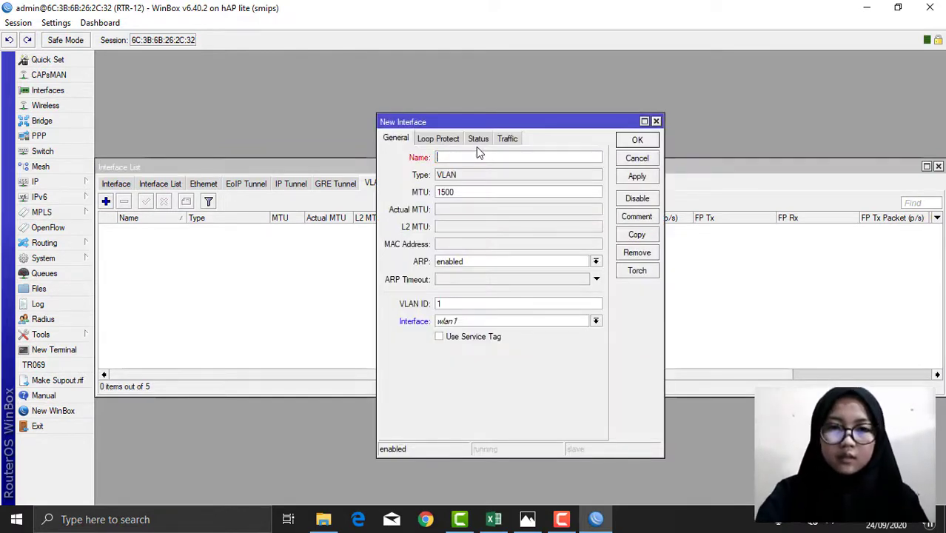
{"action": "type", "text": "Operasional"}
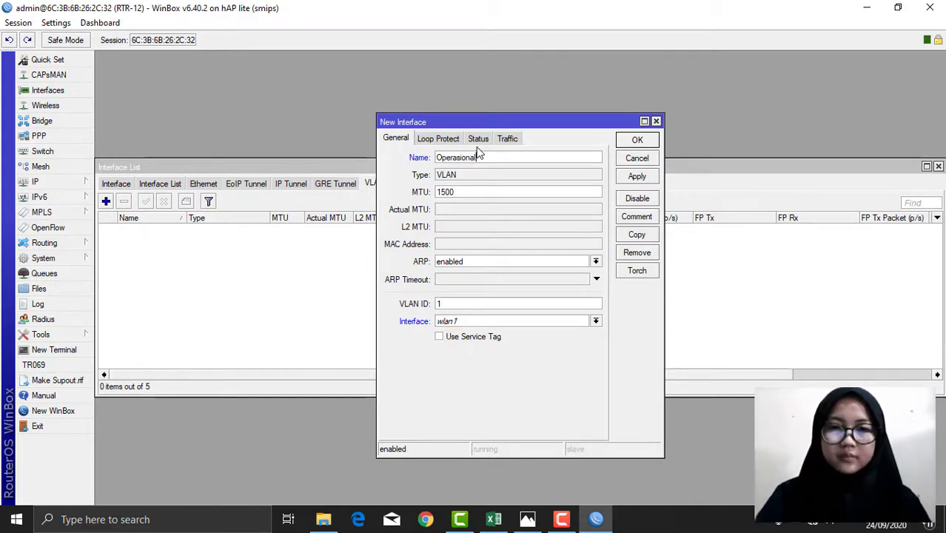
{"action": "left_click", "coordinate": [476, 320]}
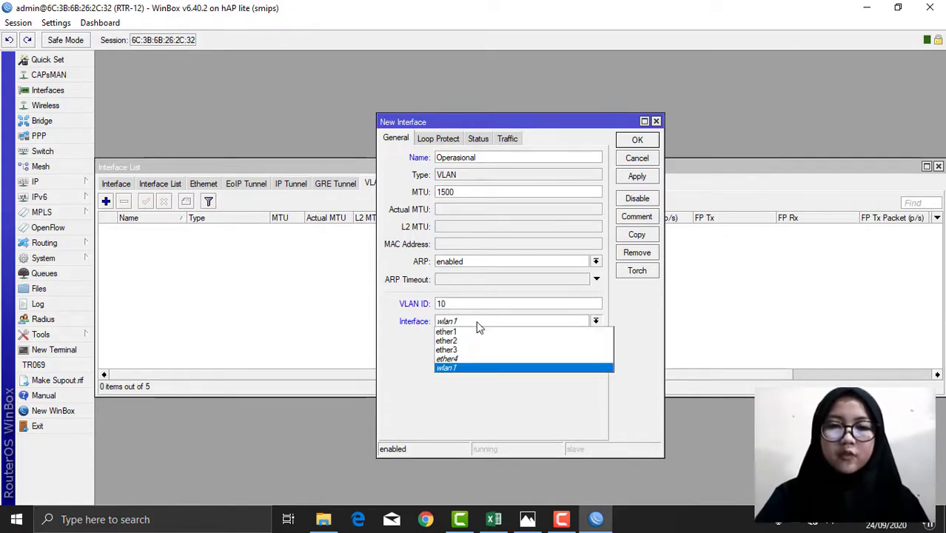
{"action": "left_click", "coordinate": [444, 341]}
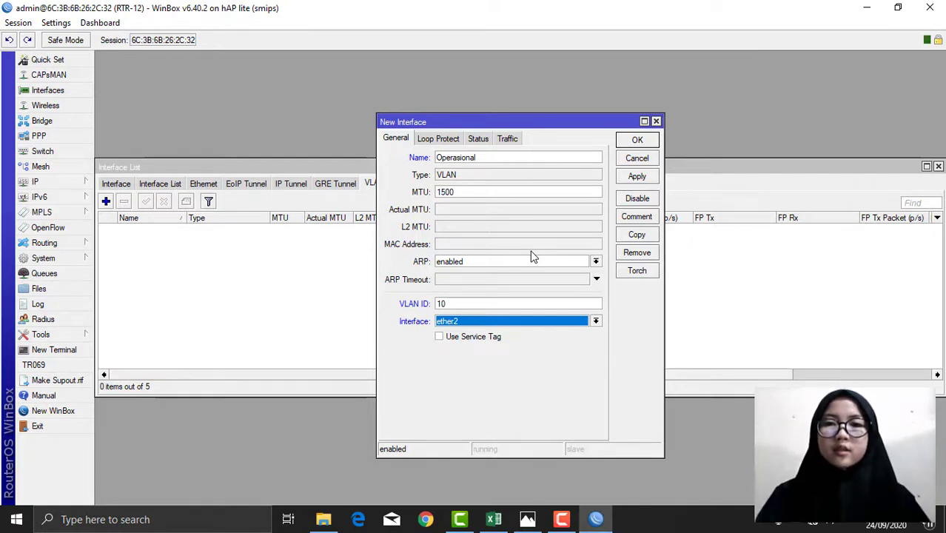
{"action": "left_click", "coordinate": [639, 182]}
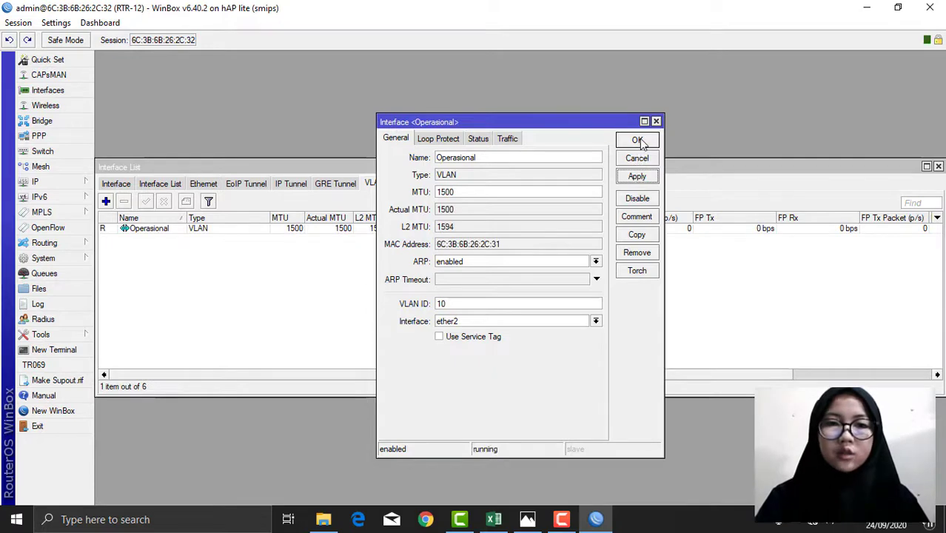
{"action": "left_click", "coordinate": [638, 141]}
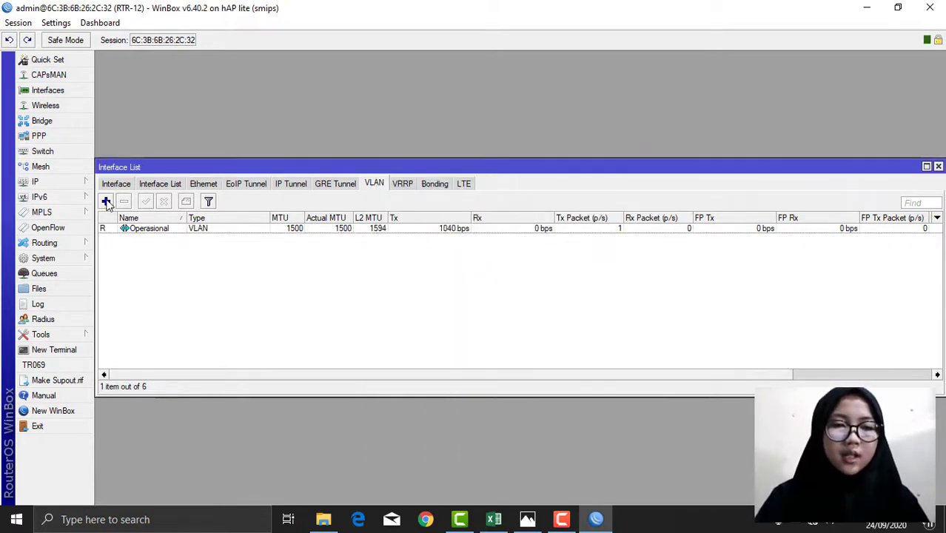
{"action": "left_click", "coordinate": [106, 201]}
Step: Add VLAN Marketing with VLAN ID 20 on parent interface ether2
{"action": "left_click", "coordinate": [461, 156]}
{"action": "key", "text": "BackSpace"}
{"action": "key", "text": "BackSpace"}
{"action": "key", "text": "BackSpace"}
{"action": "key", "text": "BackSpace"}
{"action": "key", "text": "BackSpace"}
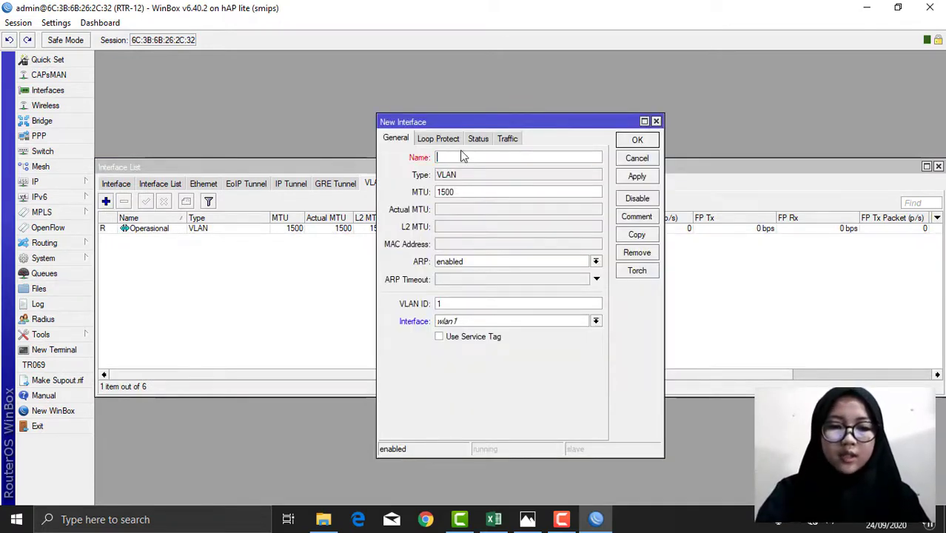
{"action": "type", "text": "Ma"}
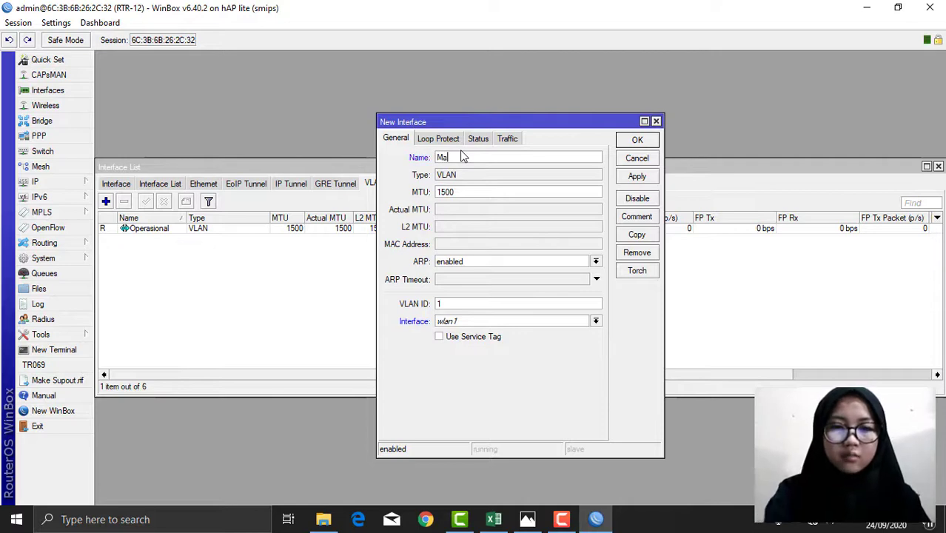
{"action": "type", "text": "rket"}
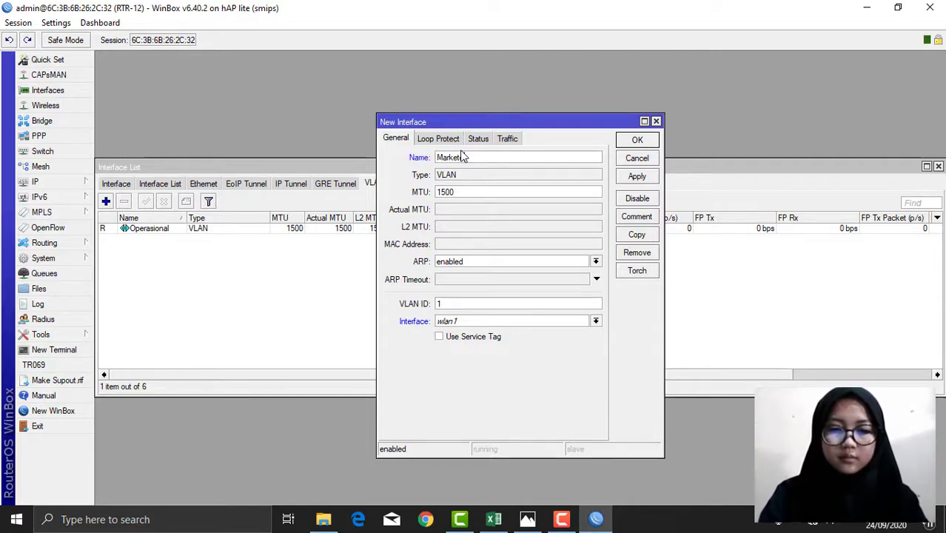
{"action": "type", "text": "ing"}
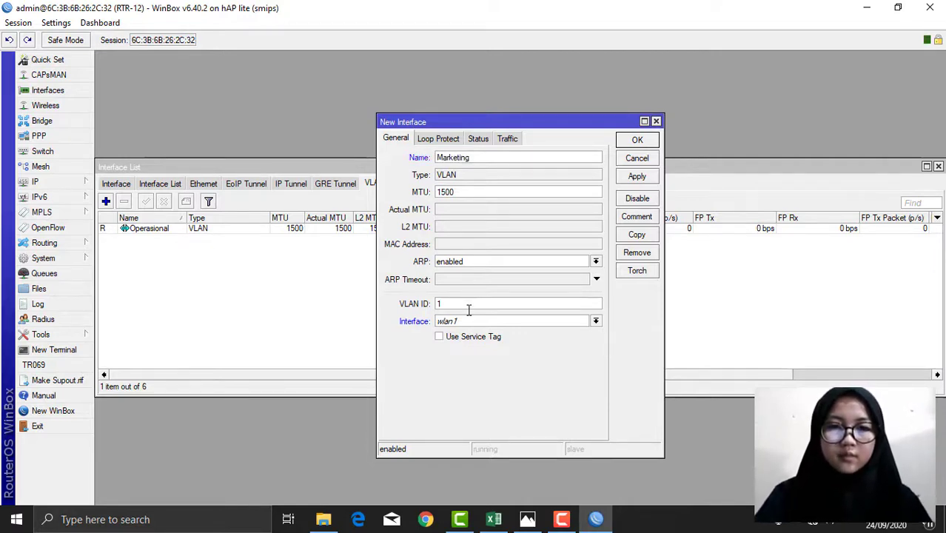
{"action": "left_click", "coordinate": [469, 303]}
{"action": "key", "text": "BackSpace"}
{"action": "type", "text": "20"}
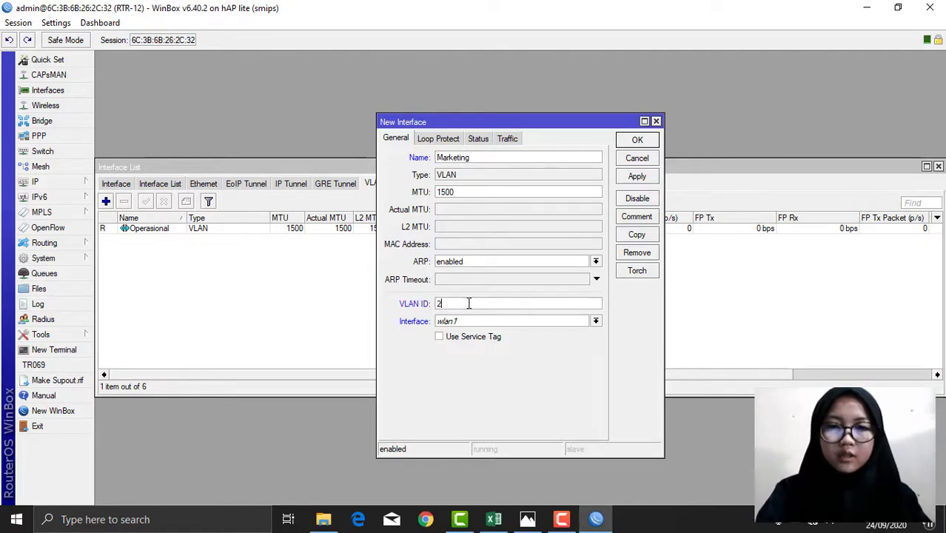
{"action": "left_click", "coordinate": [469, 322]}
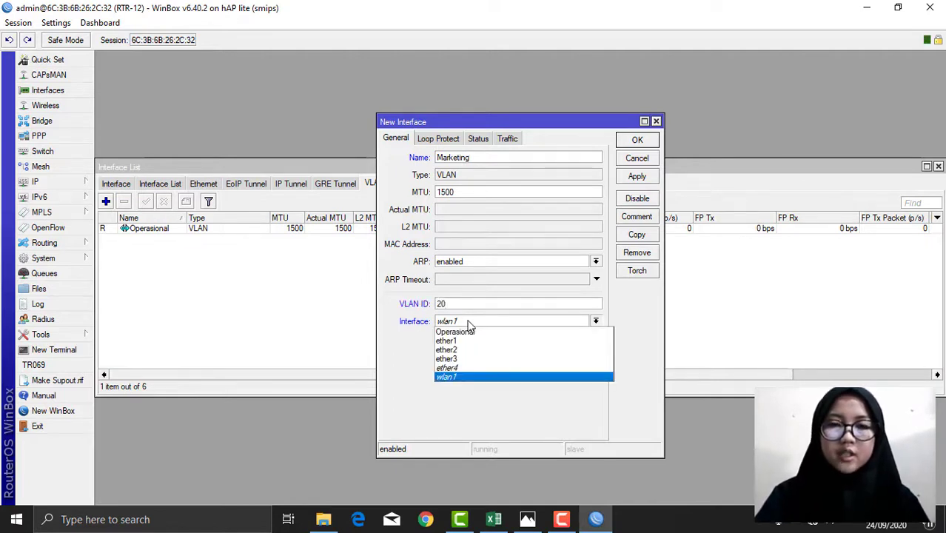
{"action": "left_click", "coordinate": [456, 350]}
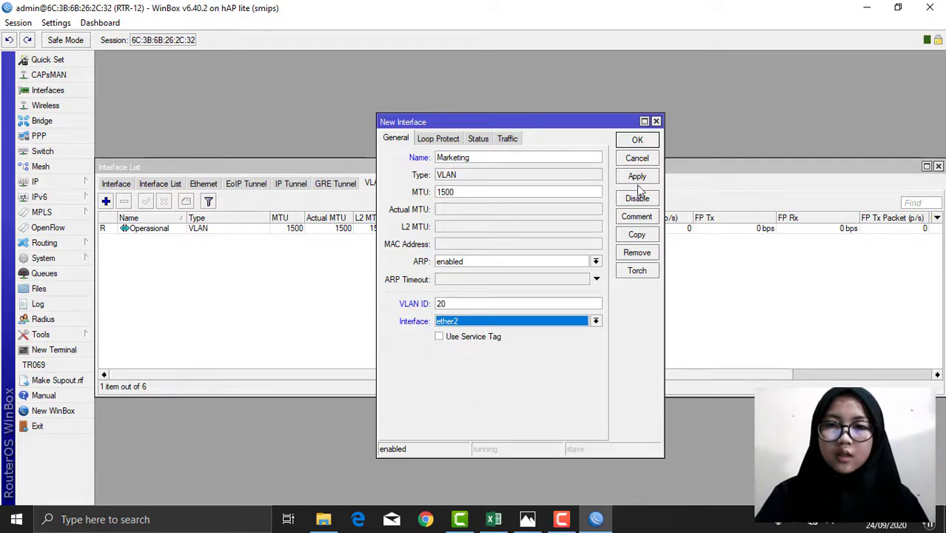
{"action": "left_click", "coordinate": [636, 177]}
{"action": "left_click", "coordinate": [637, 140]}
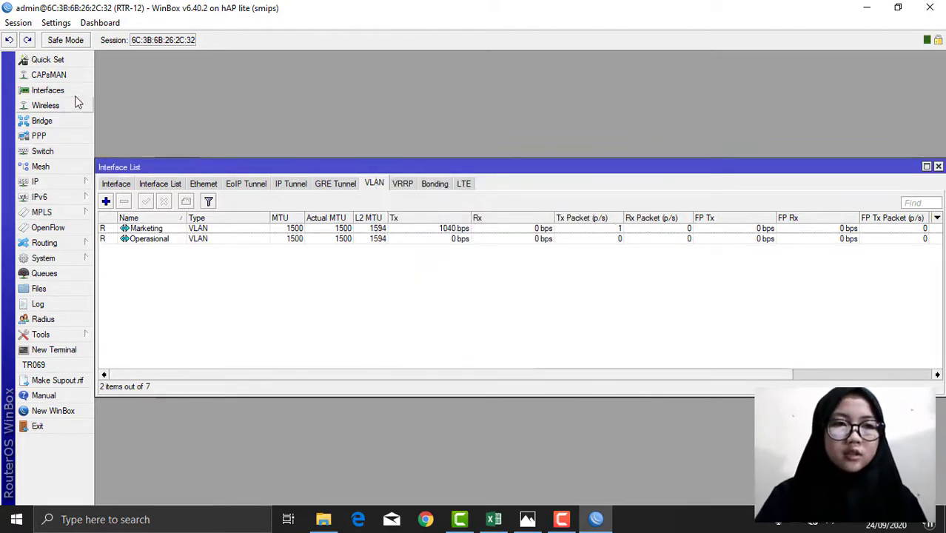
Step: Create wireless security profile 'Kelompok 12' with WPA and WPA2 pre-shared keys set
{"action": "left_click", "coordinate": [55, 107]}
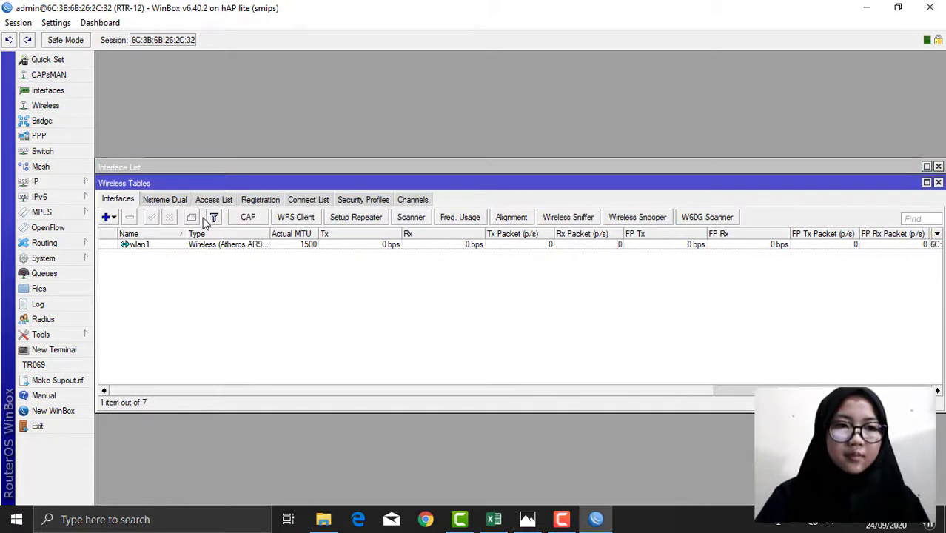
{"action": "left_click", "coordinate": [363, 201]}
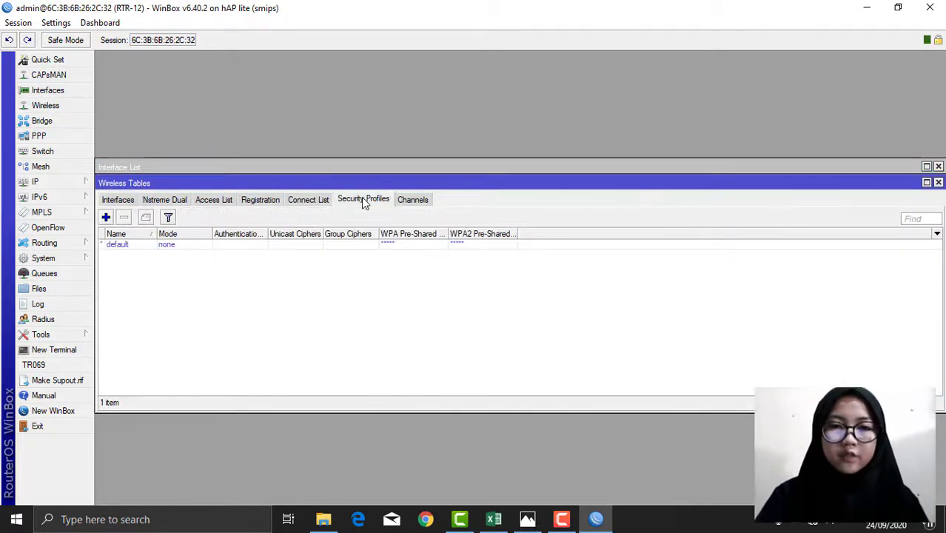
{"action": "left_click", "coordinate": [106, 216]}
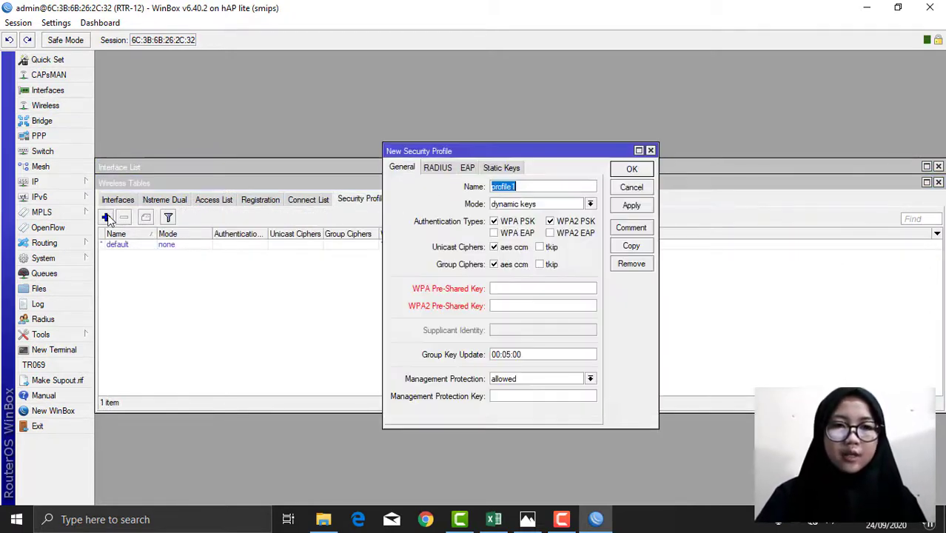
{"action": "key", "text": "BackSpace"}
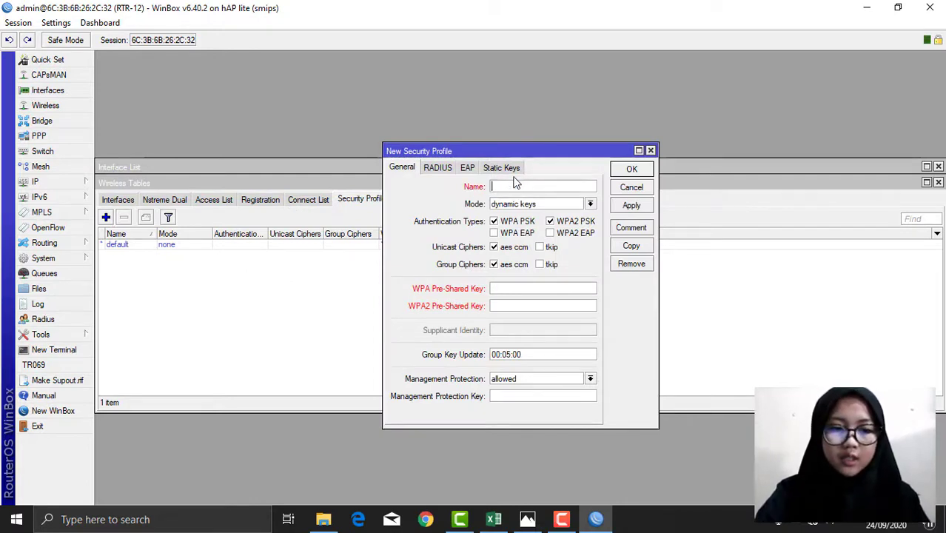
{"action": "type", "text": "Kel"}
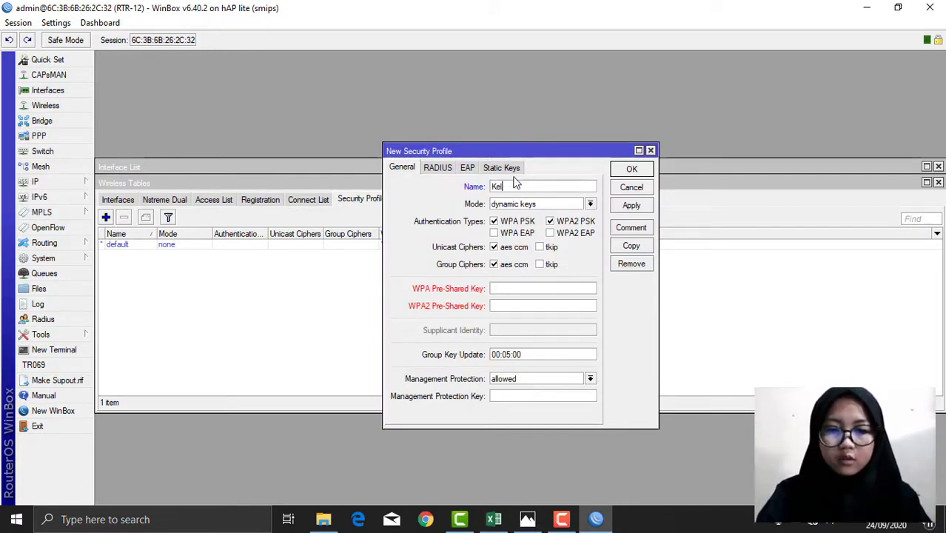
{"action": "type", "text": "ompok 12"}
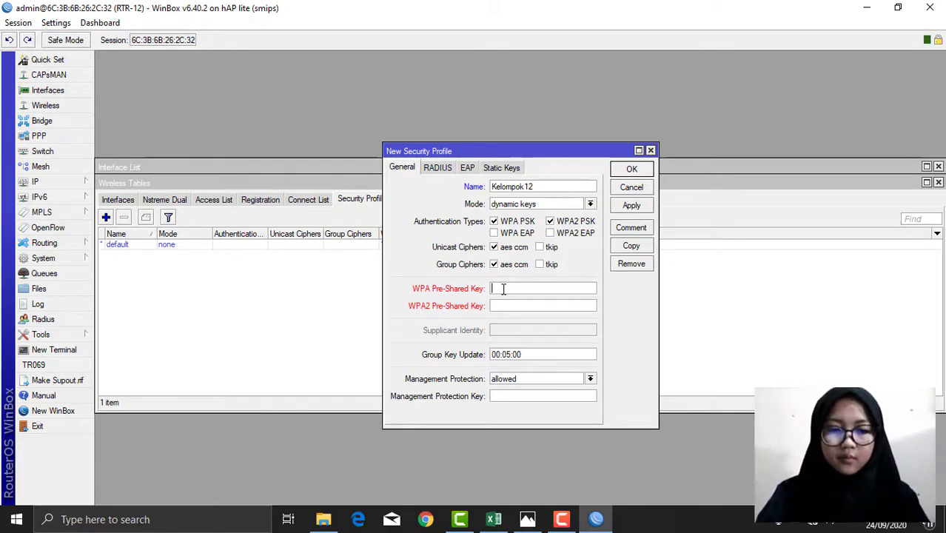
{"action": "left_click", "coordinate": [503, 289]}
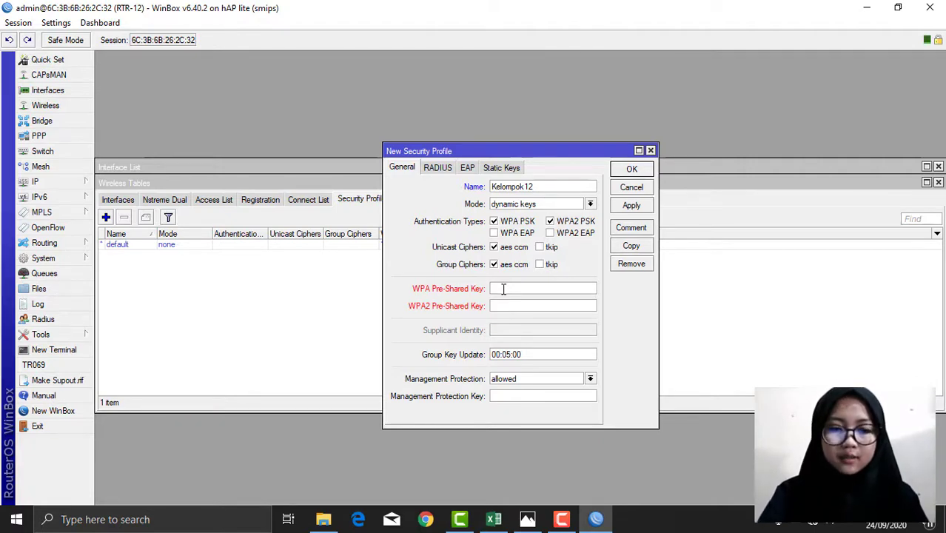
{"action": "type", "text": "12345678"}
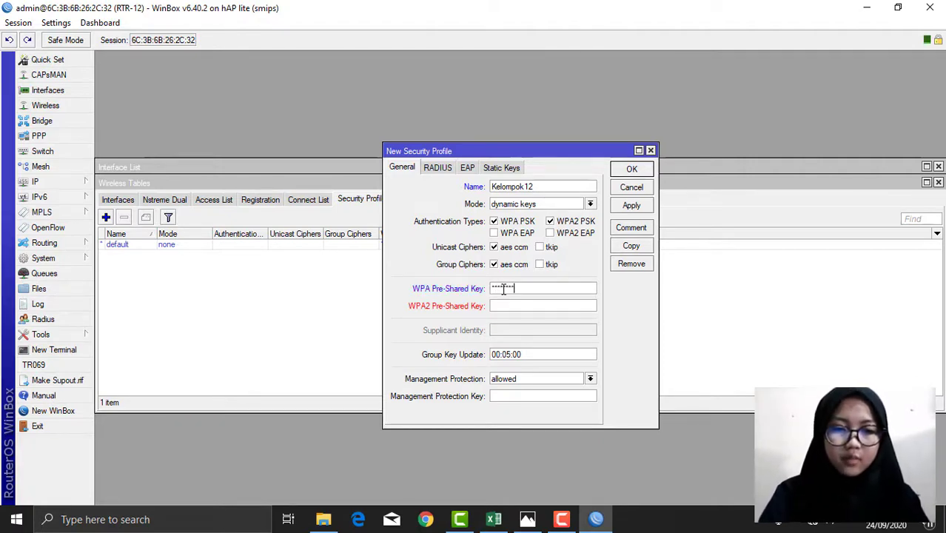
{"action": "type", "text": "90"}
{"action": "left_click", "coordinate": [512, 310]}
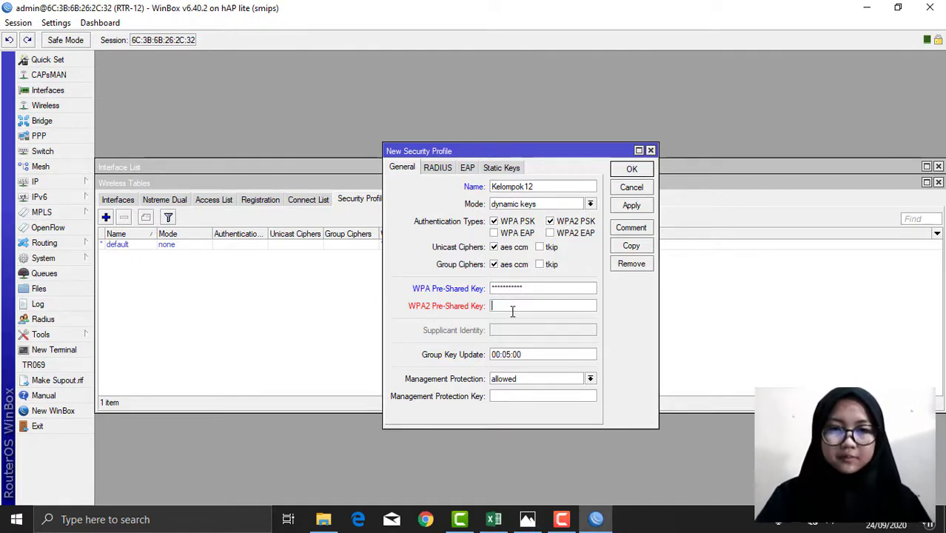
{"action": "type", "text": "1234567890"}
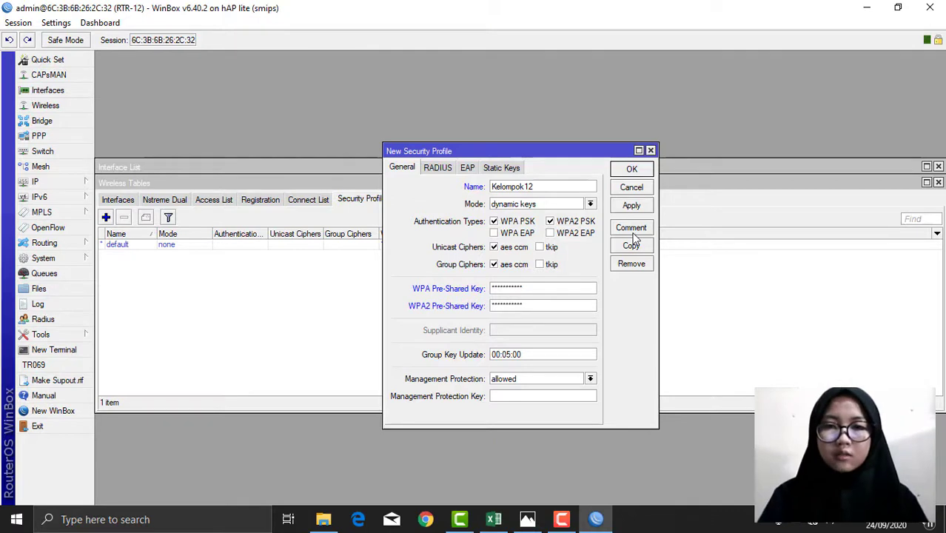
{"action": "left_click", "coordinate": [632, 206]}
{"action": "left_click", "coordinate": [633, 170]}
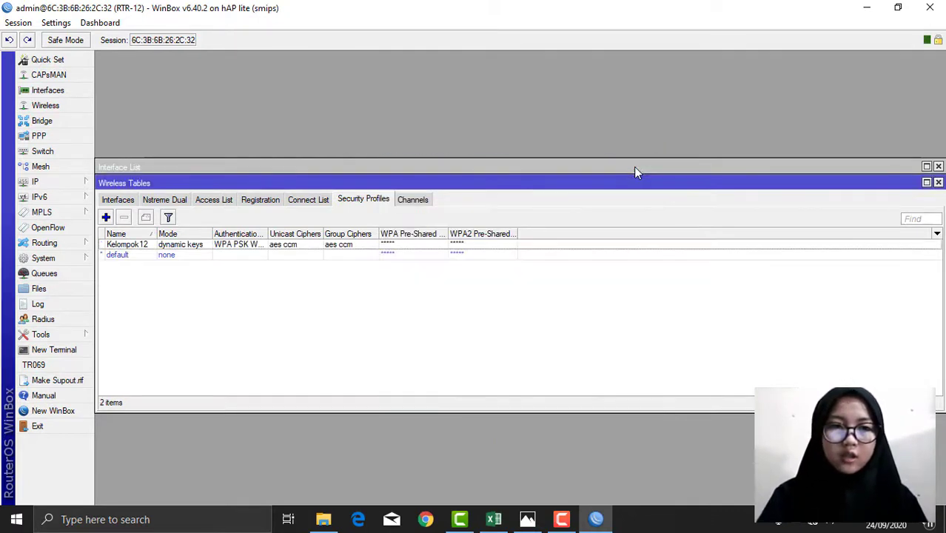
{"action": "left_click", "coordinate": [128, 201]}
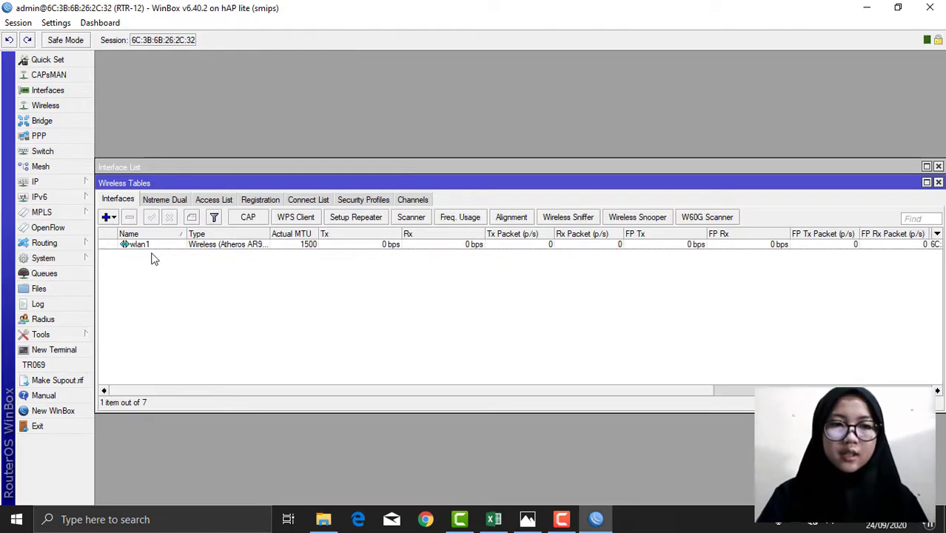
Step: Set wlan1 to ap bridge mode with SSID AP-12
{"action": "double_click", "coordinate": [154, 244]}
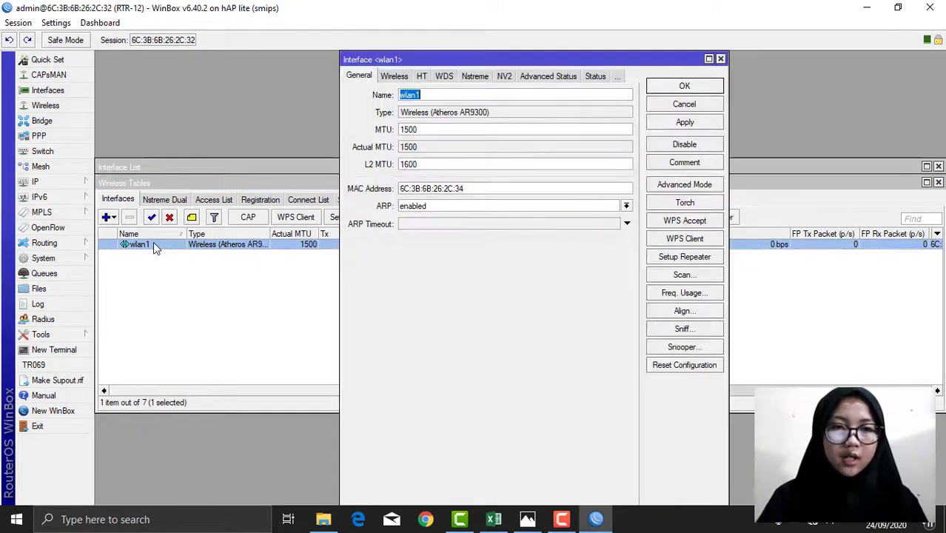
{"action": "left_click", "coordinate": [403, 78]}
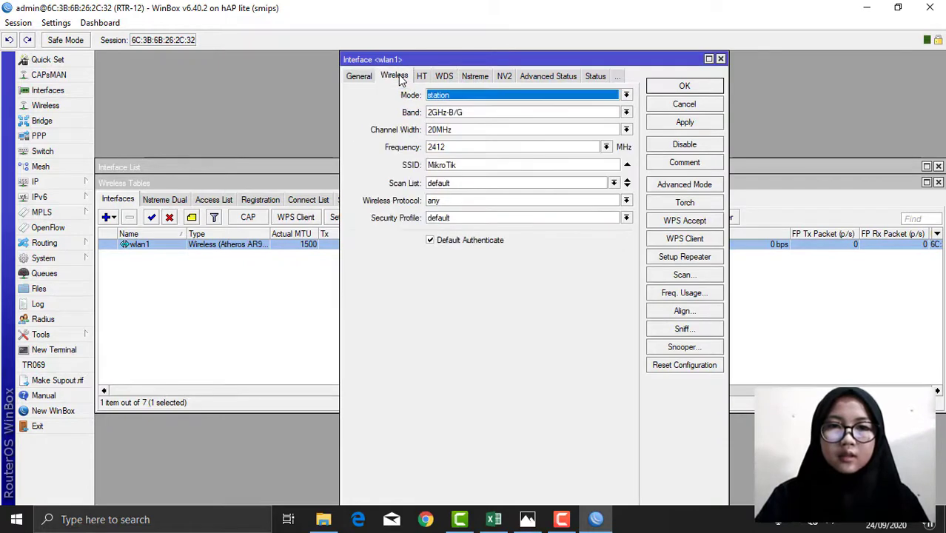
{"action": "left_click", "coordinate": [467, 99]}
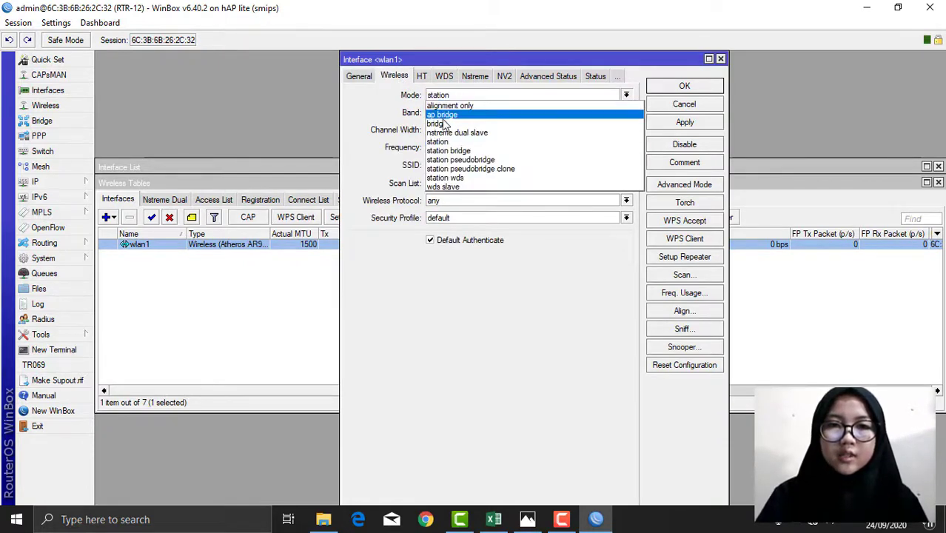
{"action": "left_click", "coordinate": [444, 112]}
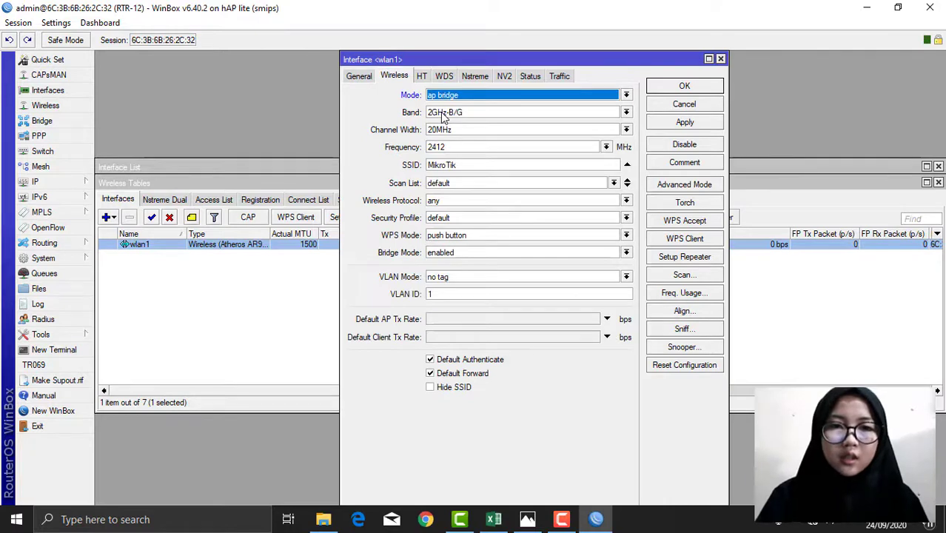
{"action": "left_click", "coordinate": [483, 162]}
{"action": "double_click", "coordinate": [432, 166]}
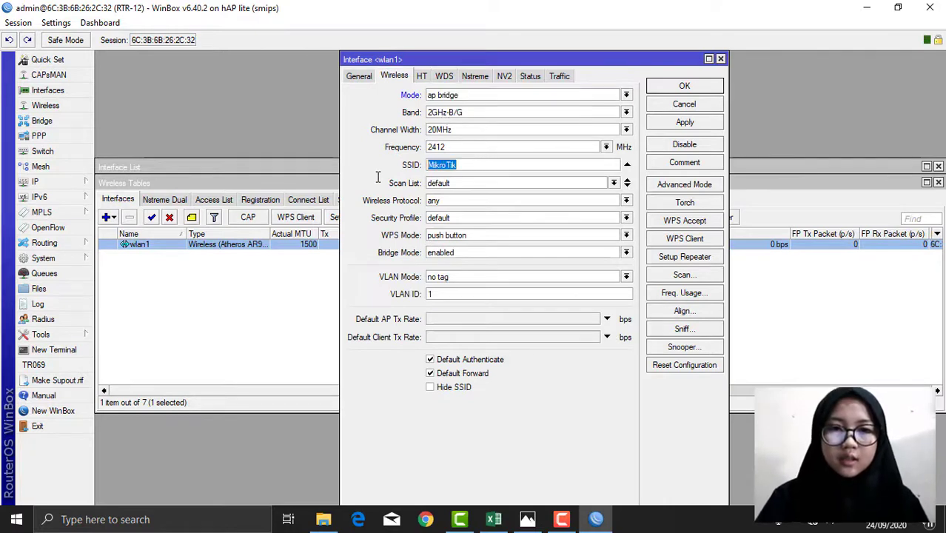
{"action": "key", "text": "BackSpace"}
{"action": "type", "text": "AP"}
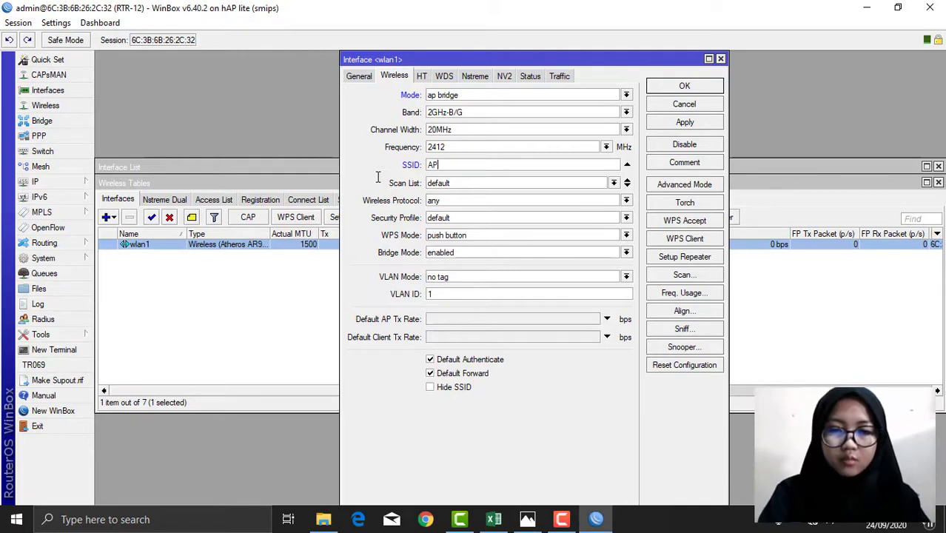
{"action": "type", "text": "-12"}
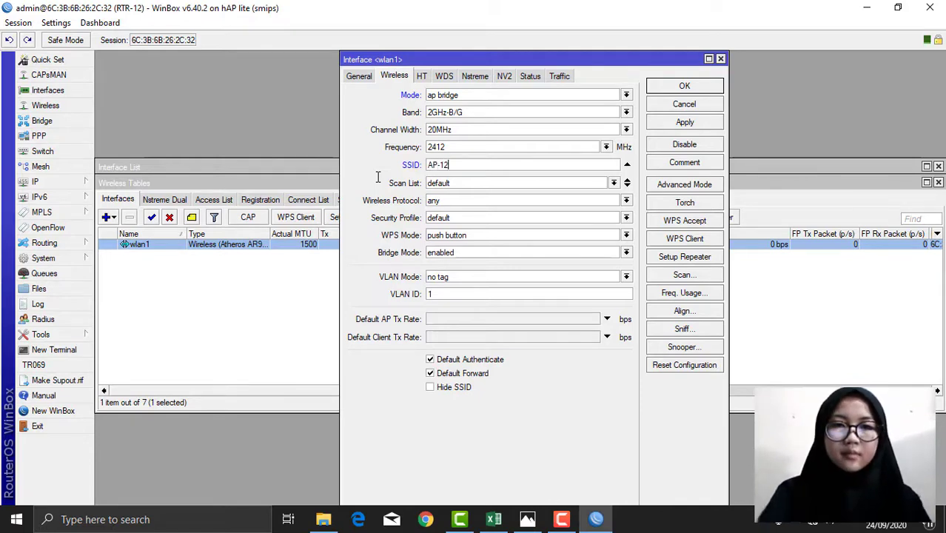
Step: Assign the Kelompok 12 security profile to wlan1 and save its settings
{"action": "left_click", "coordinate": [472, 220]}
{"action": "left_click", "coordinate": [456, 228]}
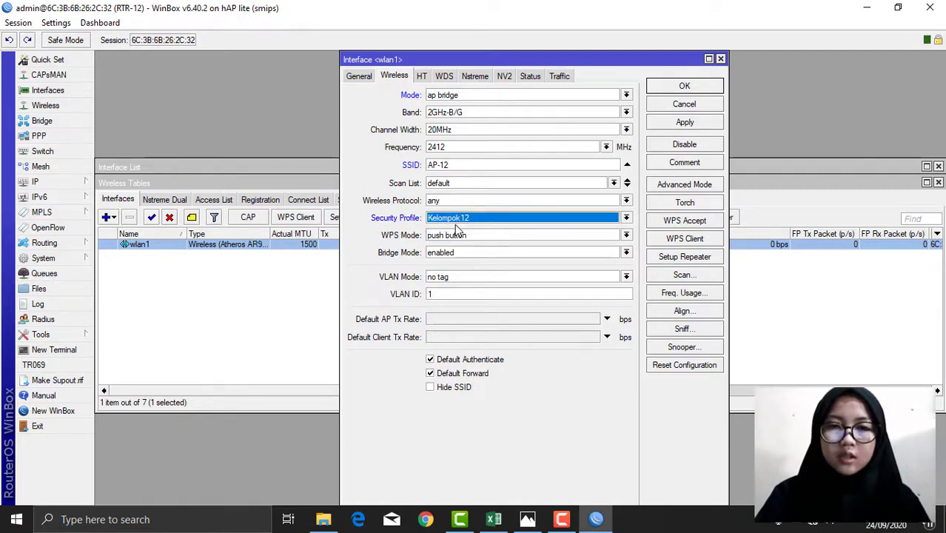
{"action": "left_click", "coordinate": [685, 123]}
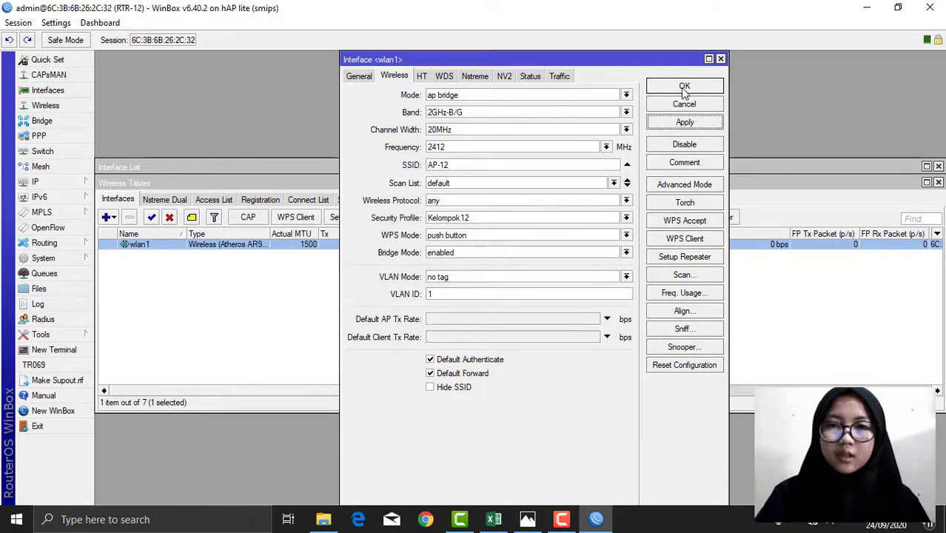
{"action": "left_click", "coordinate": [681, 86]}
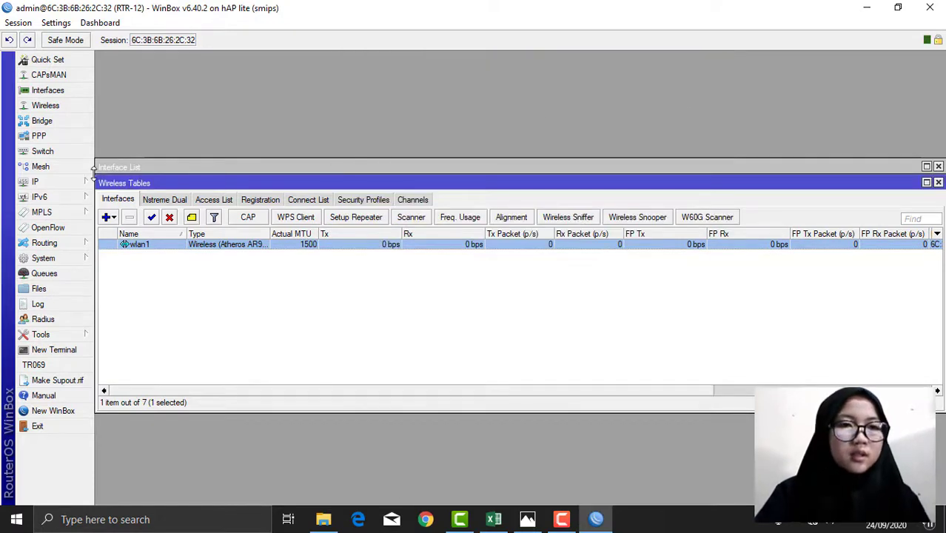
{"action": "left_click", "coordinate": [50, 185]}
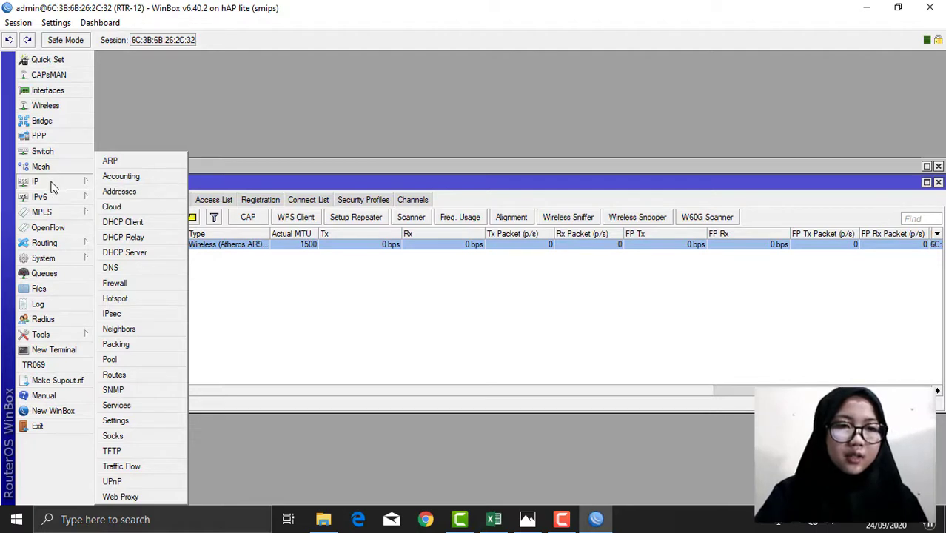
Step: Add IP address 172.16.10.1/24 on the Operasional interface
{"action": "left_click", "coordinate": [120, 192]}
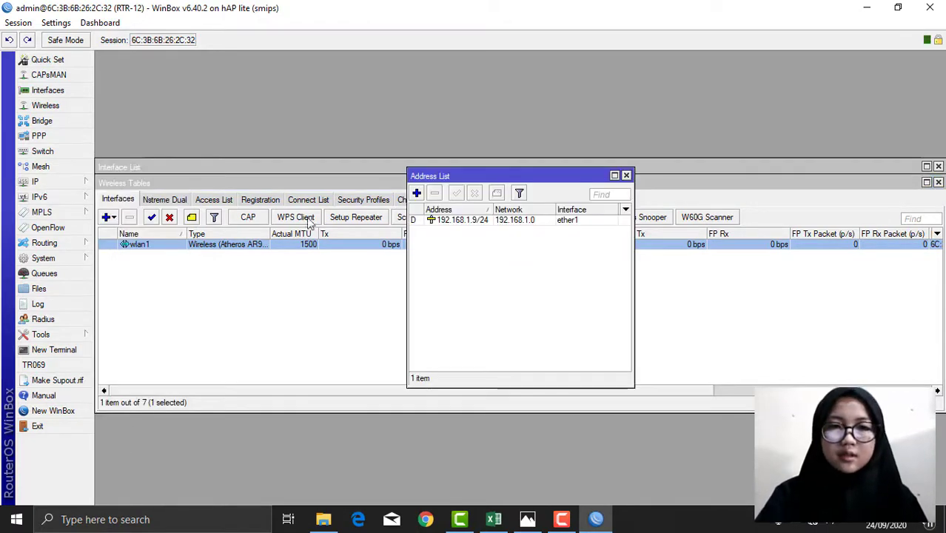
{"action": "left_click", "coordinate": [416, 193]}
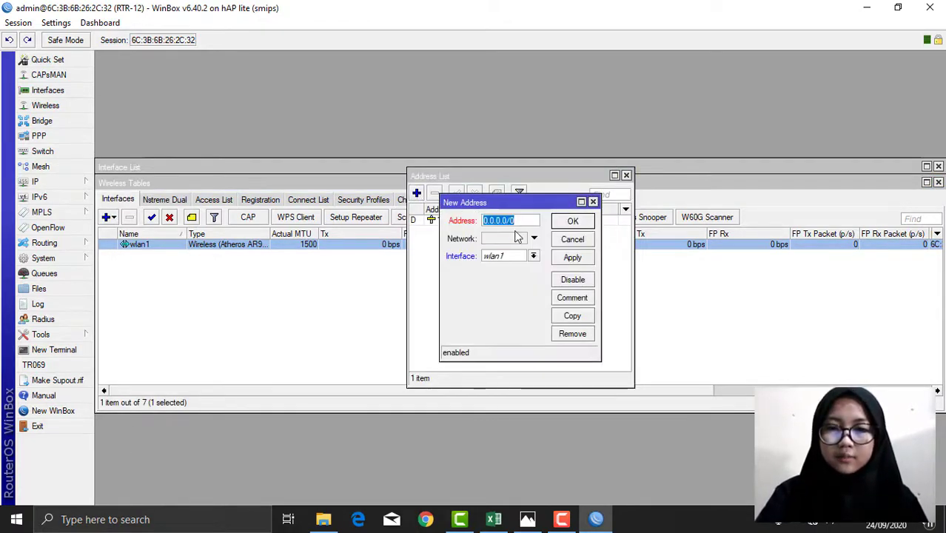
{"action": "key", "text": "BackSpace"}
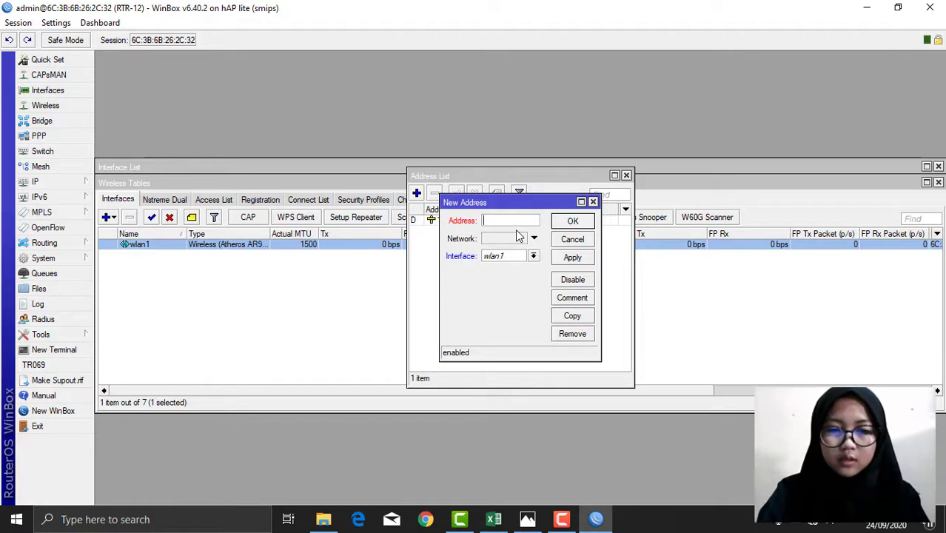
{"action": "type", "text": "172.10."}
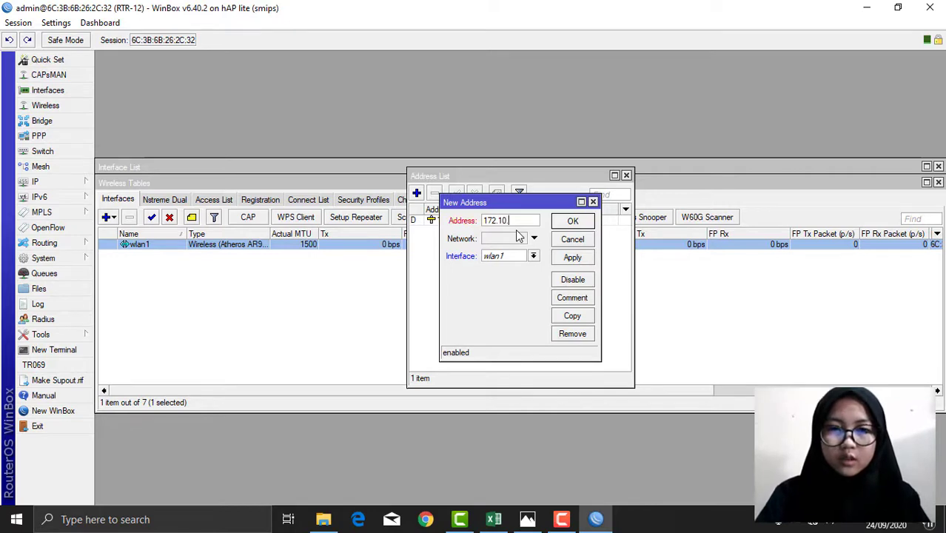
{"action": "key", "text": "BackSpace"}
{"action": "key", "text": "BackSpace"}
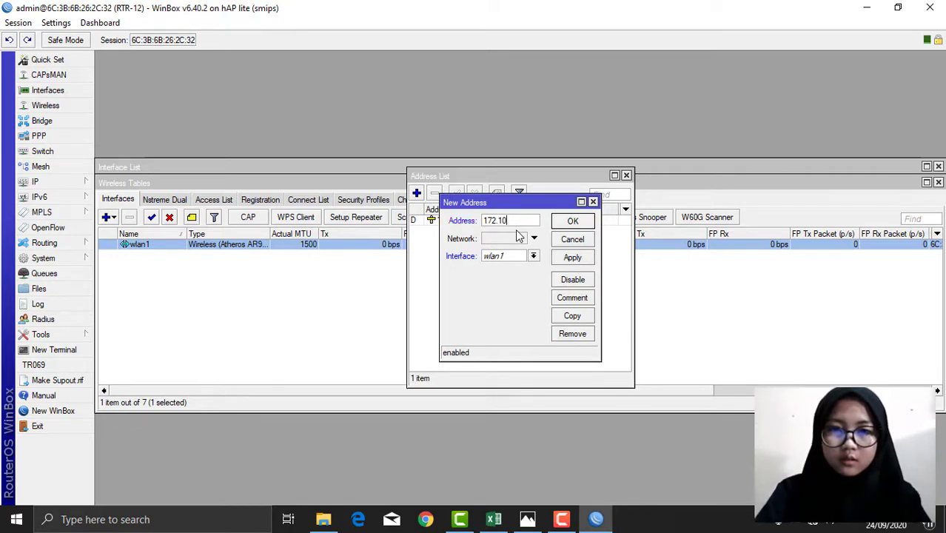
{"action": "key", "text": "BackSpace"}
{"action": "key", "text": "BackSpace"}
{"action": "key", "text": "BackSpace"}
{"action": "key", "text": "BackSpace"}
{"action": "key", "text": "BackSpace"}
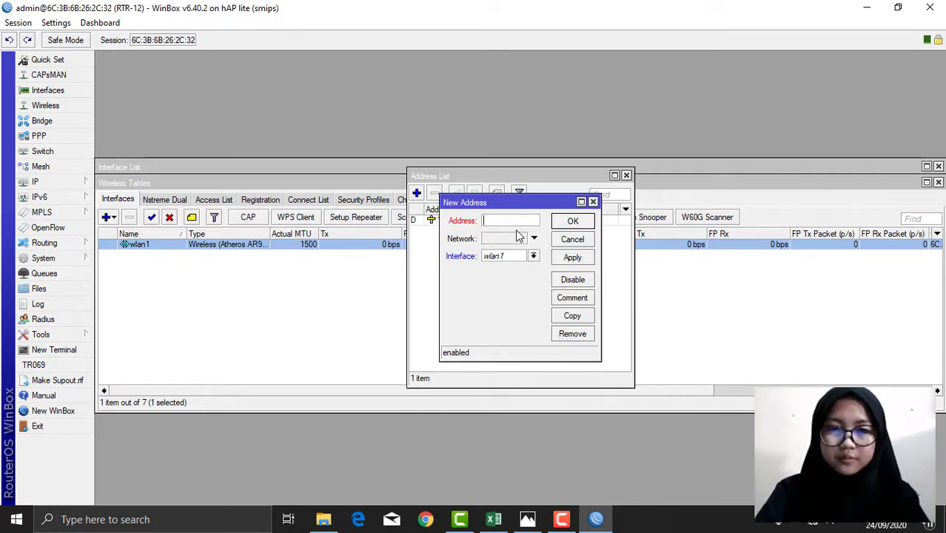
{"action": "type", "text": "172"}
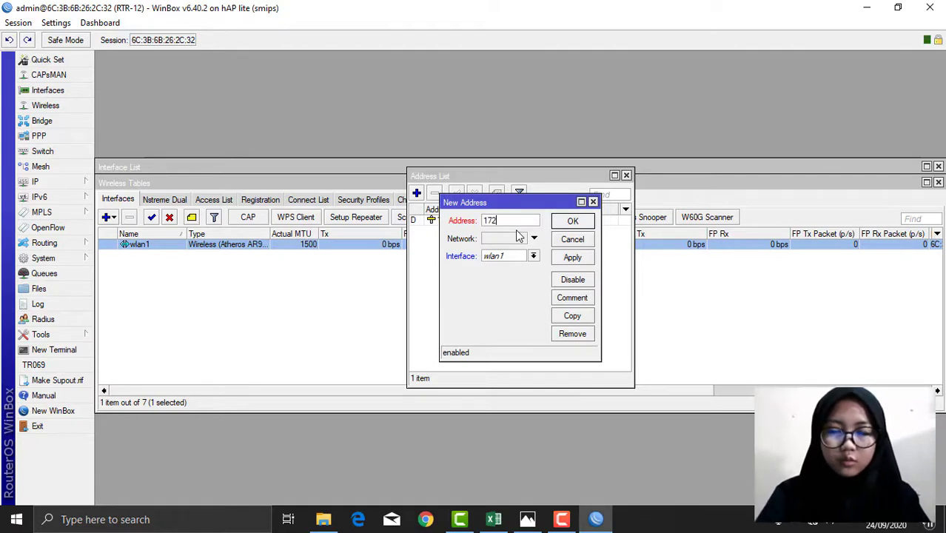
{"action": "type", "text": ".16"}
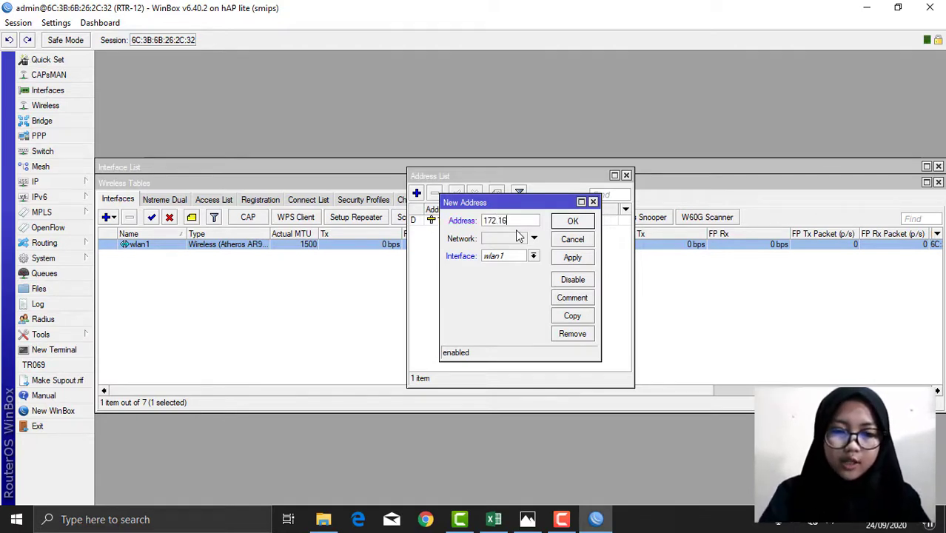
{"action": "type", "text": ".10.1"}
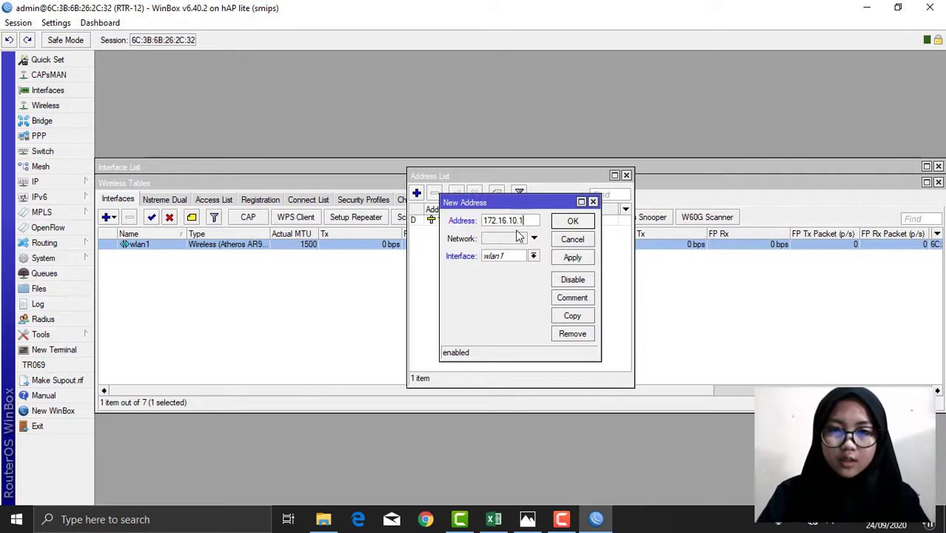
{"action": "type", "text": "/24"}
{"action": "left_click", "coordinate": [522, 258]}
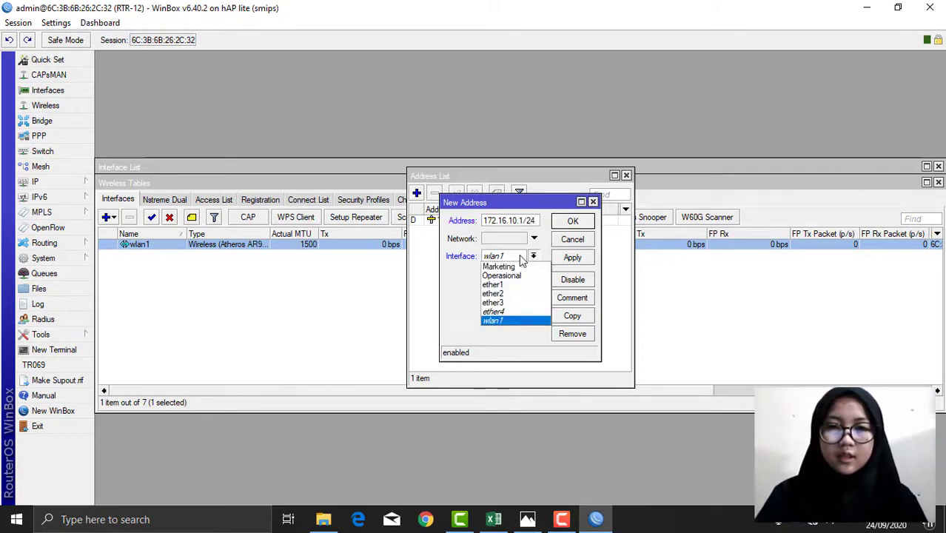
{"action": "left_click", "coordinate": [500, 275]}
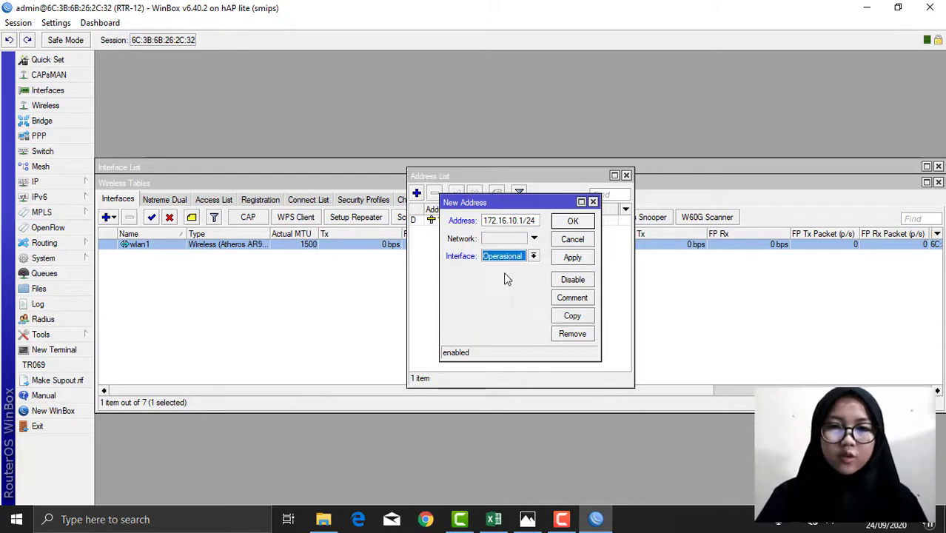
{"action": "left_click", "coordinate": [570, 264]}
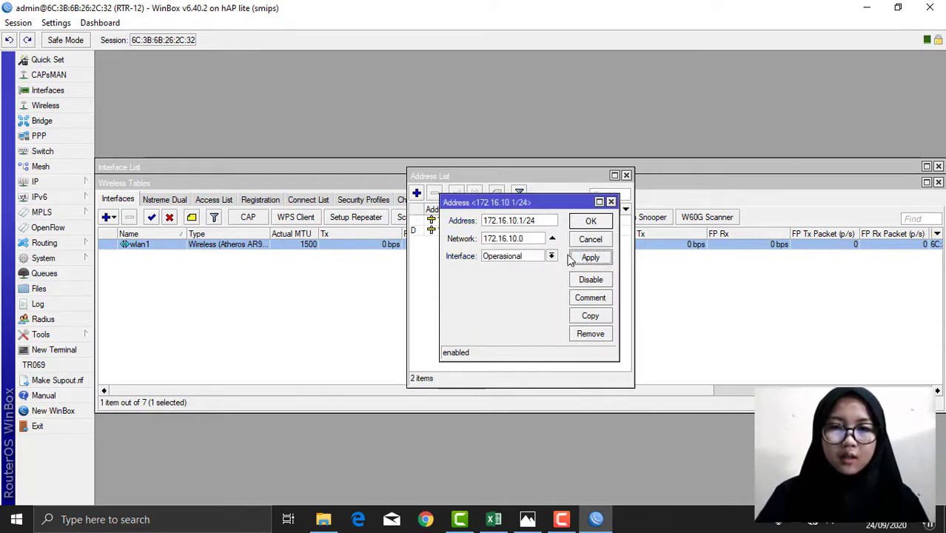
{"action": "left_click", "coordinate": [601, 222]}
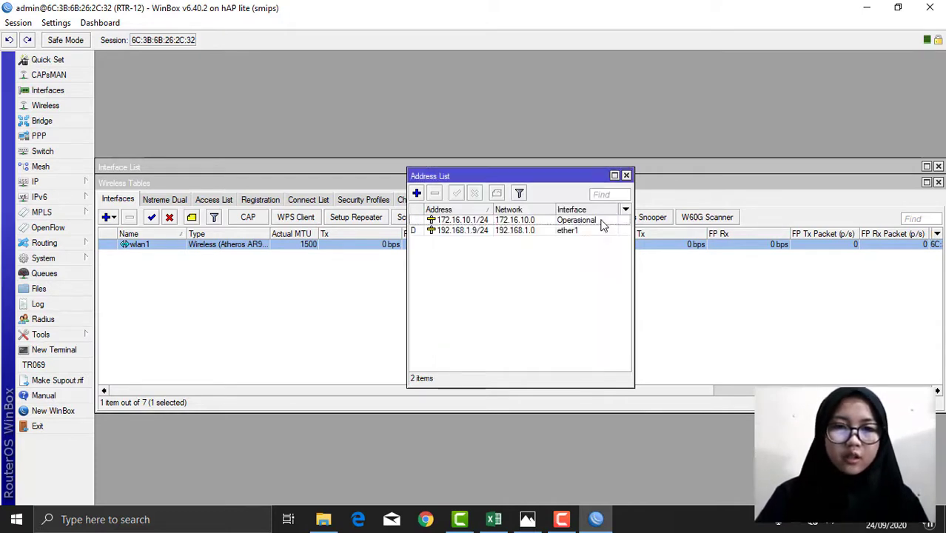
Step: Add IP address 172.16.20.1/24 on the Marketing interface
{"action": "left_click", "coordinate": [416, 194]}
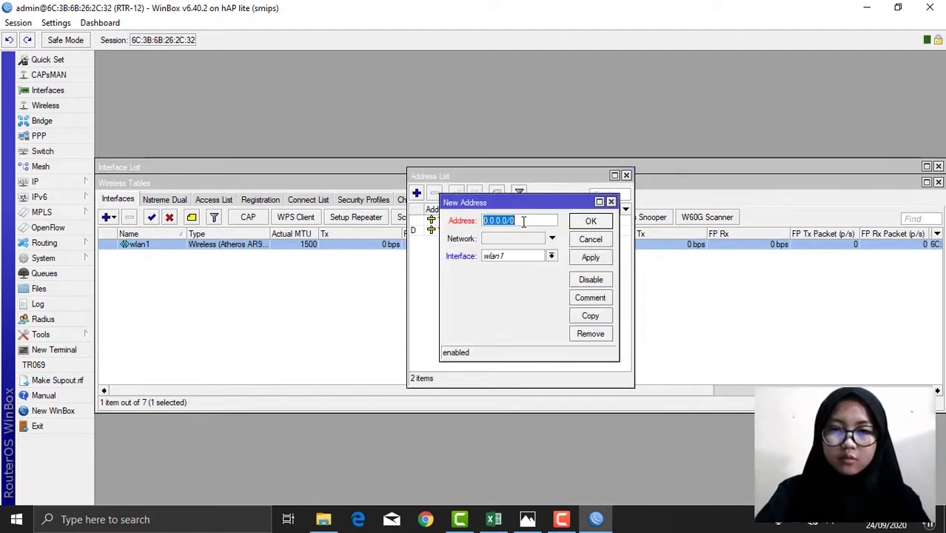
{"action": "key", "text": "BackSpace"}
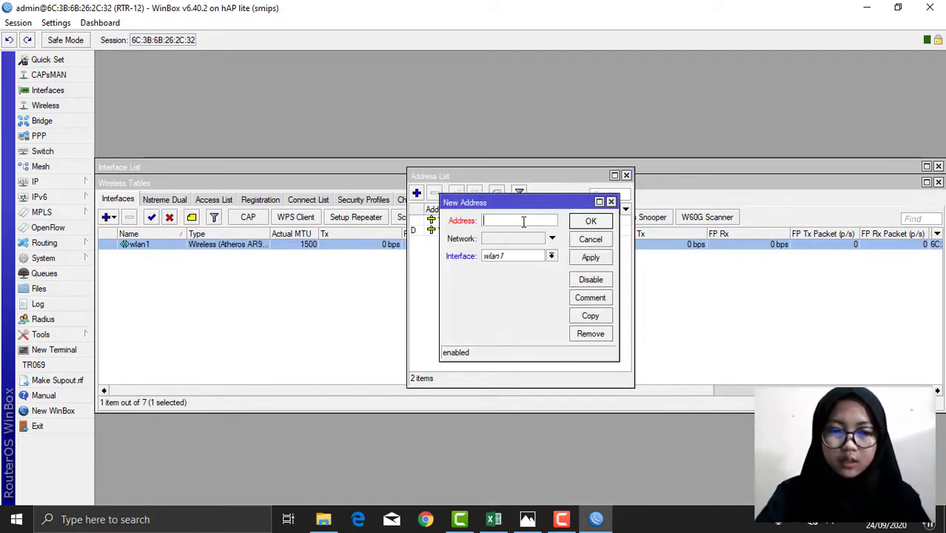
{"action": "type", "text": "1"}
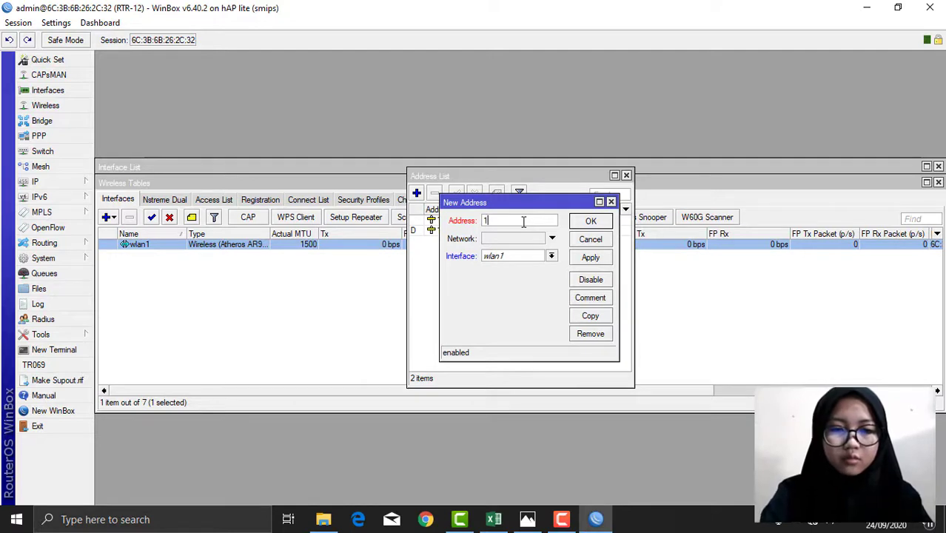
{"action": "type", "text": "72.1"}
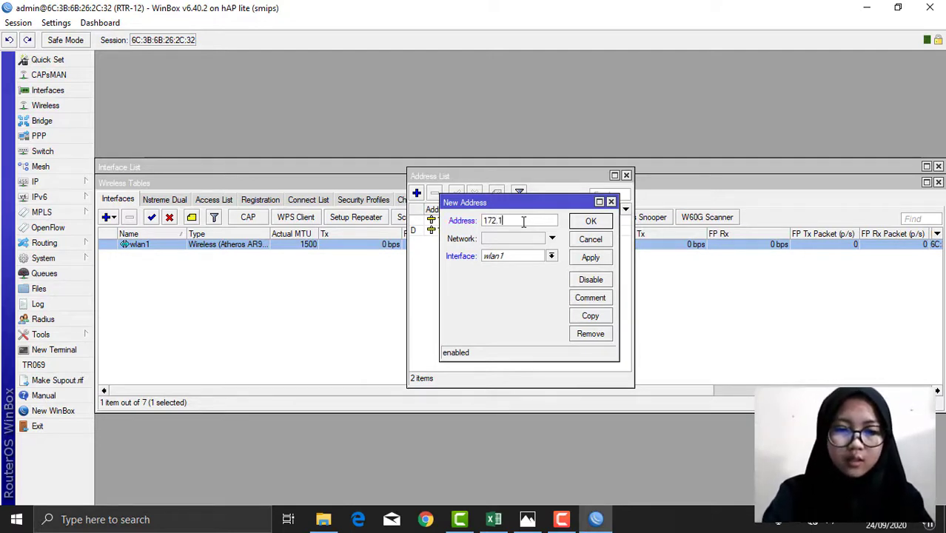
{"action": "type", "text": "6.20.1/24"}
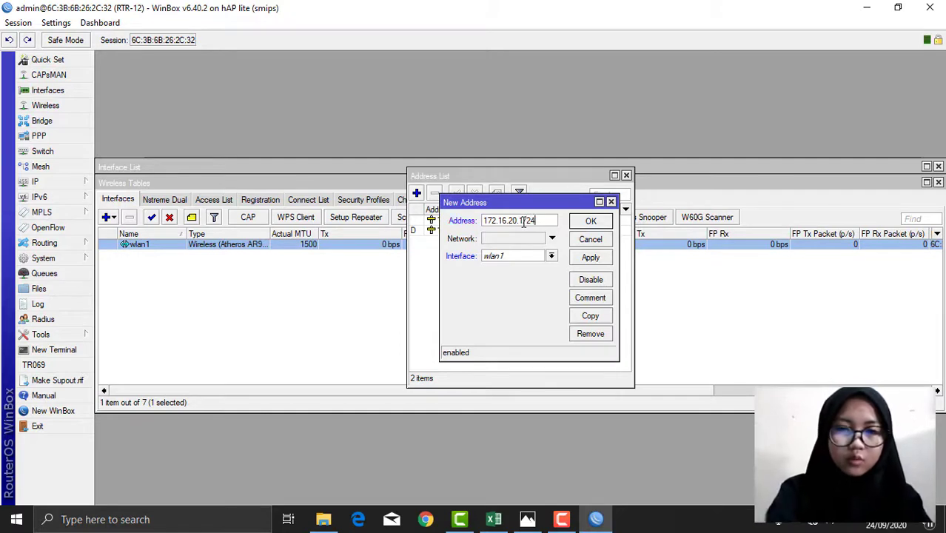
{"action": "left_click", "coordinate": [539, 256]}
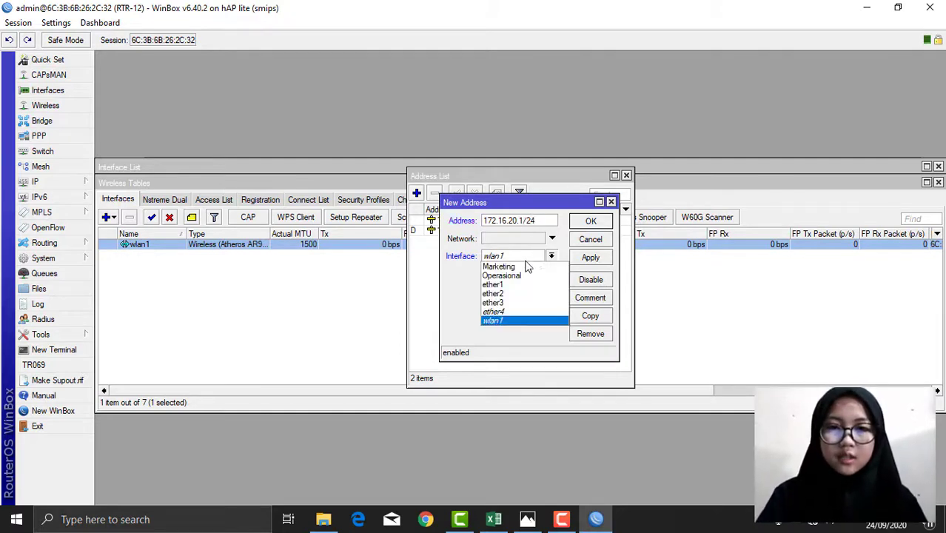
{"action": "left_click", "coordinate": [508, 267]}
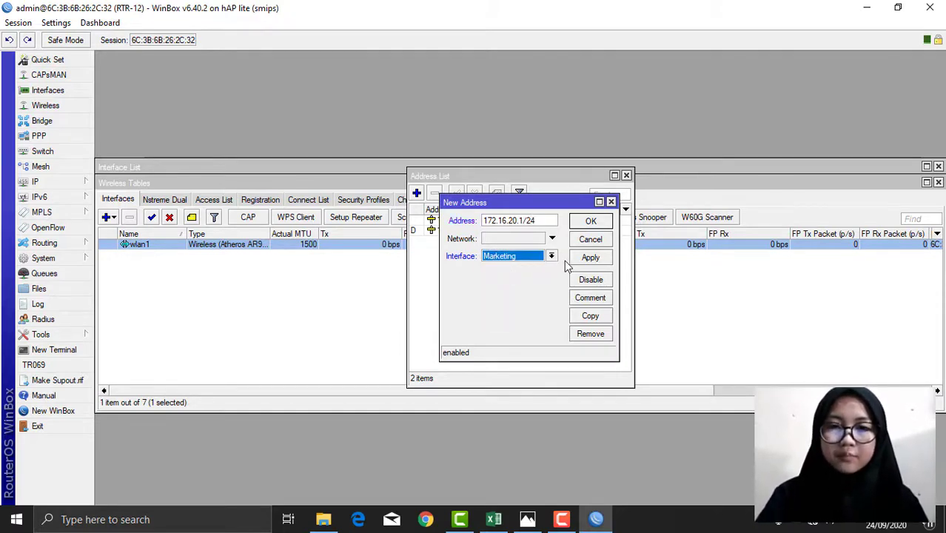
{"action": "left_click", "coordinate": [598, 257]}
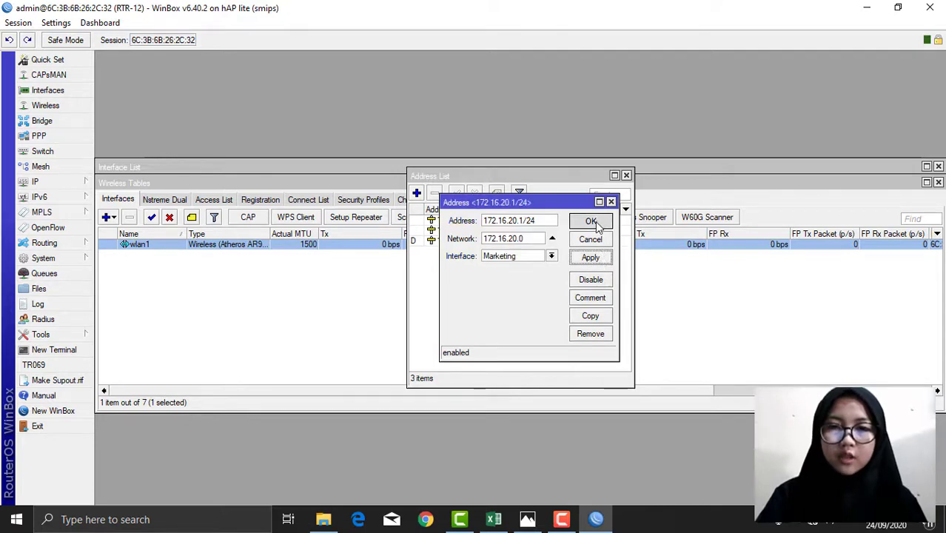
{"action": "left_click", "coordinate": [596, 222]}
Step: Add 10.10.10.1/24 on wlan1 and close the Address List
{"action": "left_click", "coordinate": [416, 193]}
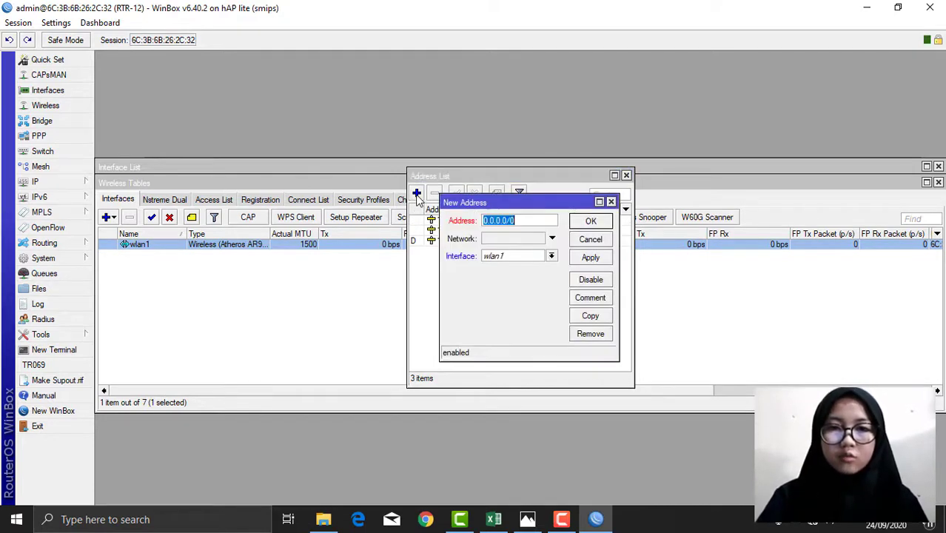
{"action": "key", "text": "BackSpace"}
{"action": "type", "text": "10.10.10"}
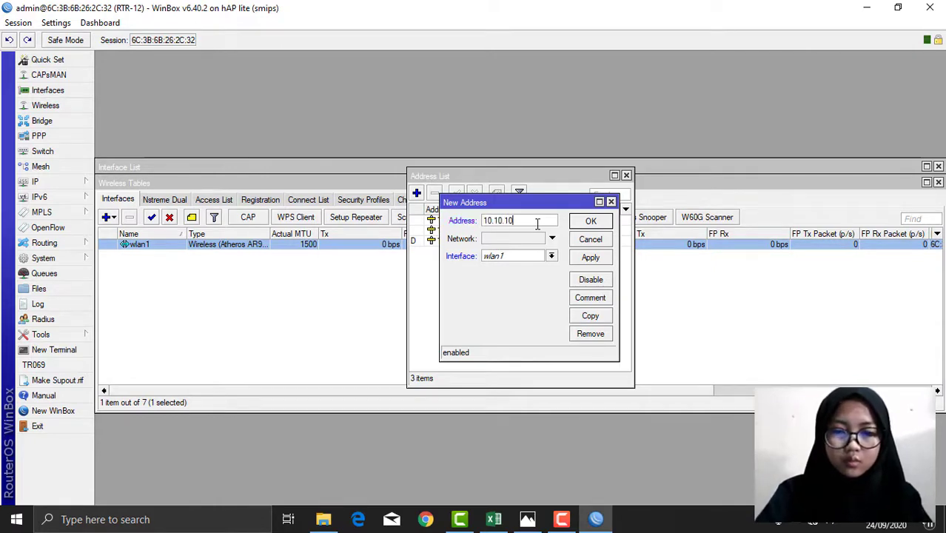
{"action": "type", "text": ".1/24"}
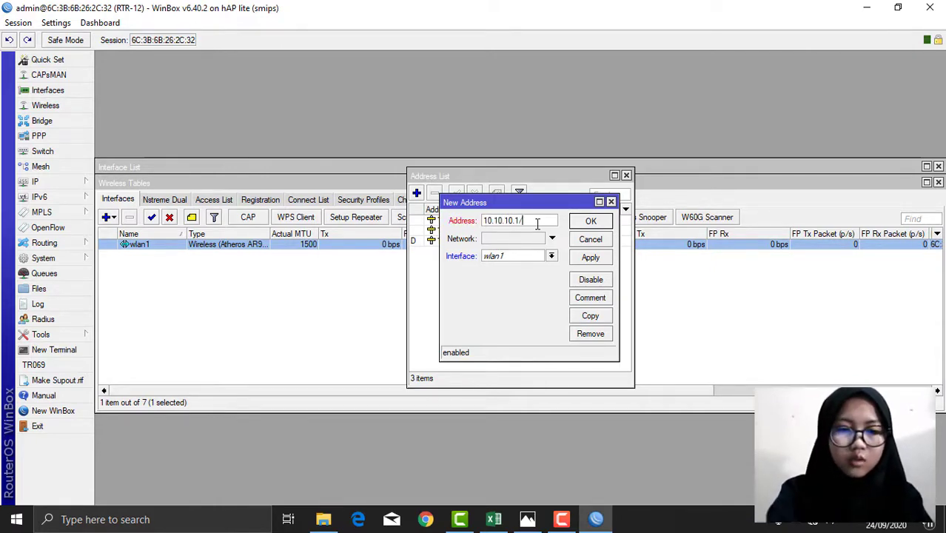
{"action": "left_click", "coordinate": [590, 259]}
{"action": "left_click", "coordinate": [591, 221]}
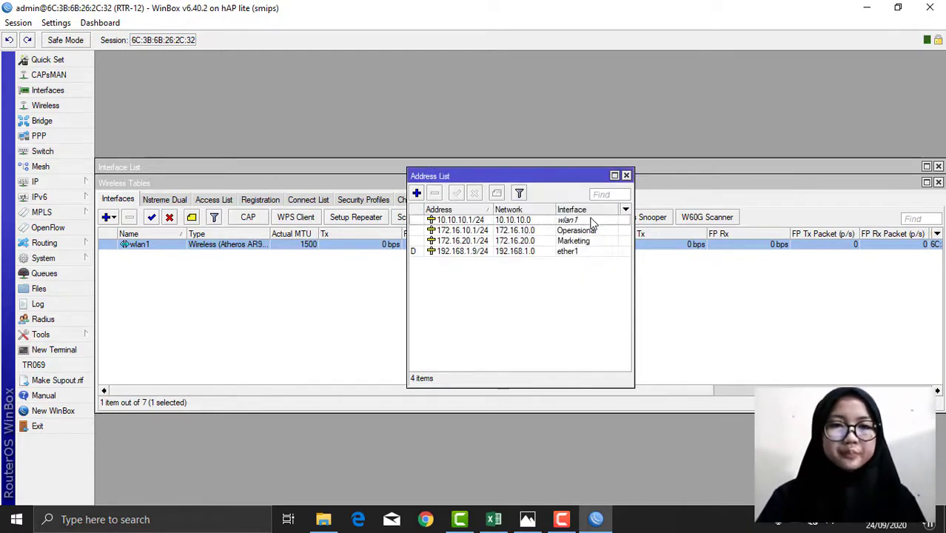
{"action": "left_click", "coordinate": [626, 176]}
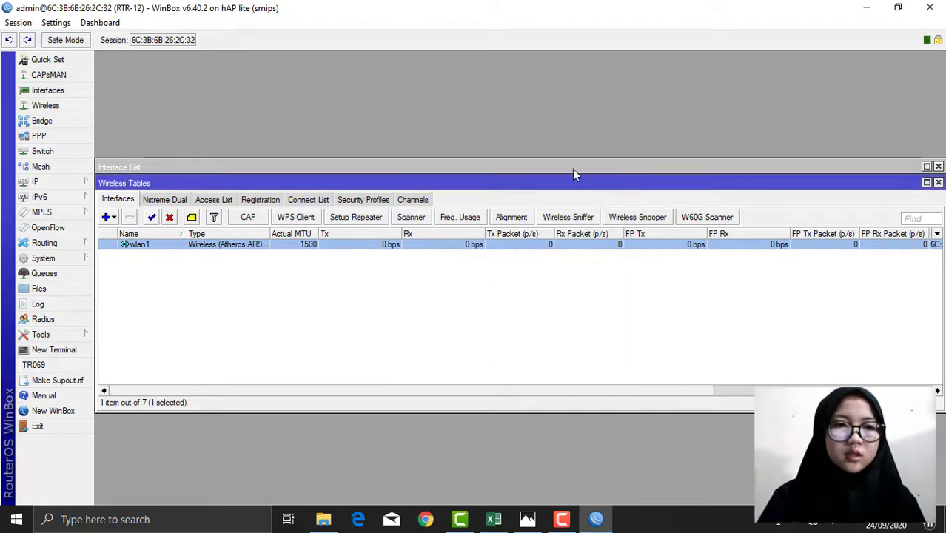
Step: Run DHCP Setup on Operasional, accepting the 172.16.10.0/24 defaults and 00:10:00 lease
{"action": "left_click", "coordinate": [46, 181]}
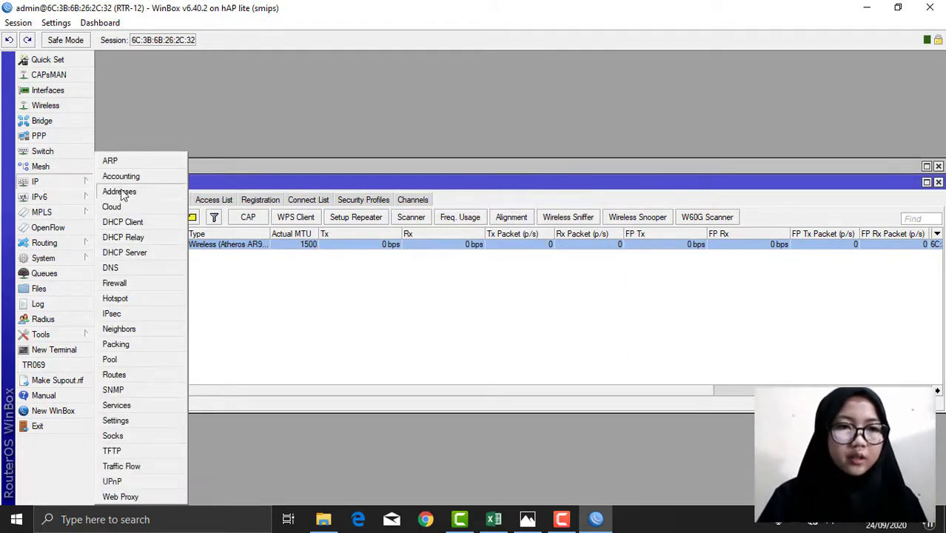
{"action": "left_click", "coordinate": [135, 252]}
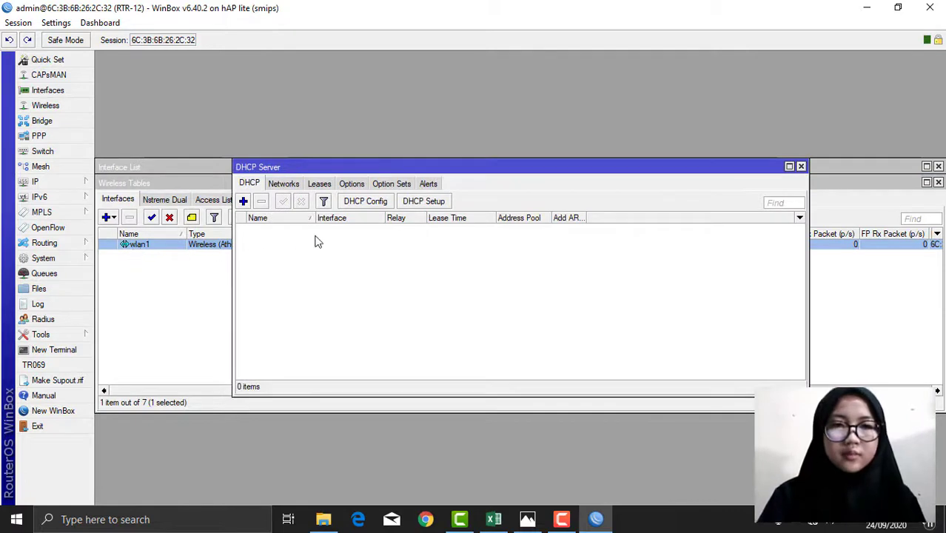
{"action": "left_click", "coordinate": [419, 205]}
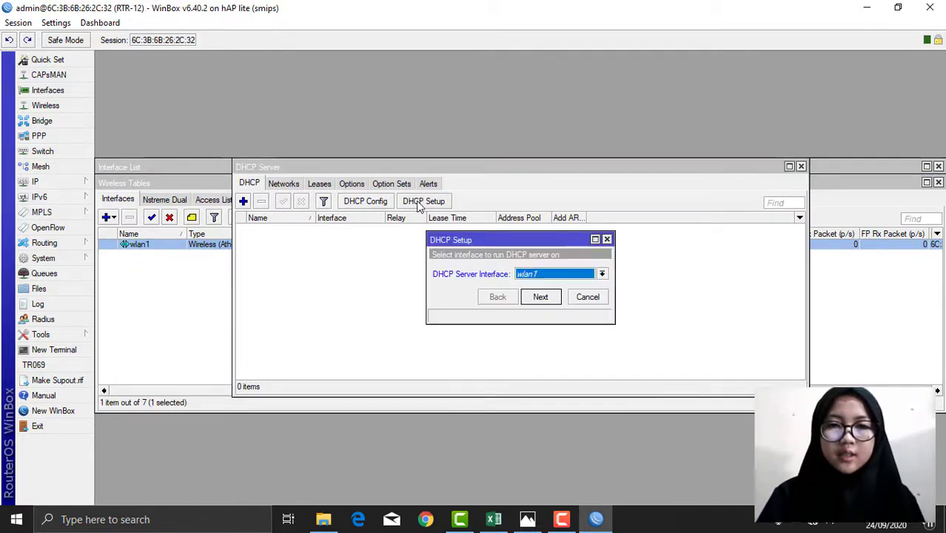
{"action": "left_click", "coordinate": [601, 275]}
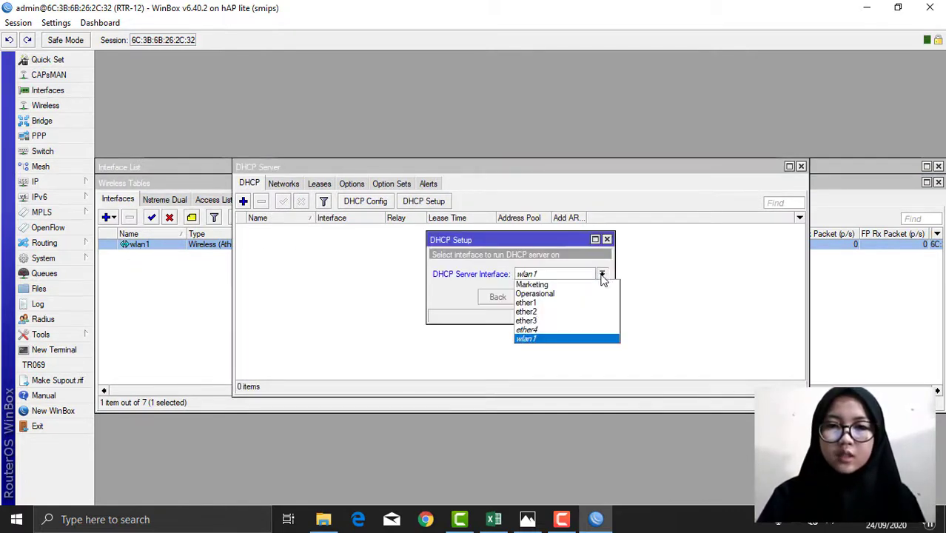
{"action": "left_click", "coordinate": [551, 295]}
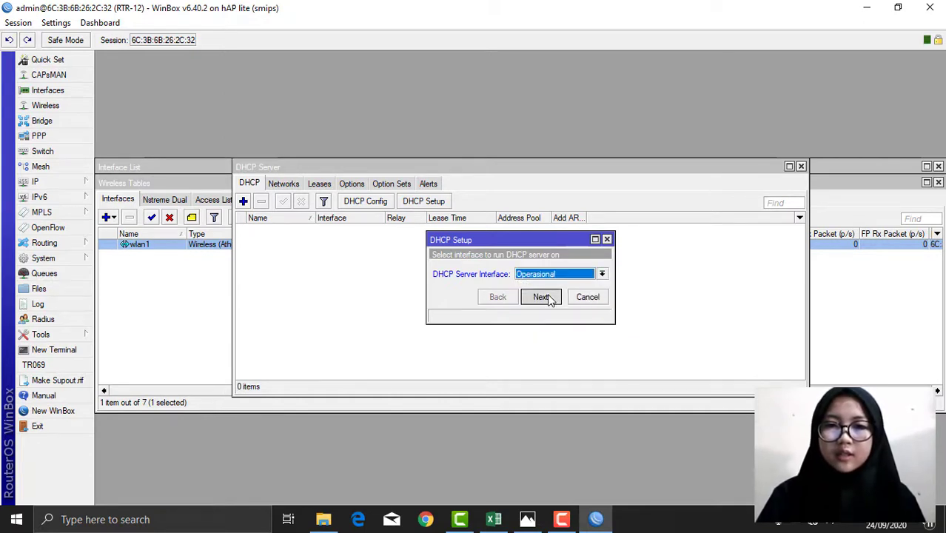
{"action": "left_click", "coordinate": [549, 297]}
{"action": "left_click", "coordinate": [541, 297]}
{"action": "left_click", "coordinate": [541, 296]}
{"action": "left_click", "coordinate": [541, 297]}
{"action": "left_click", "coordinate": [541, 297]}
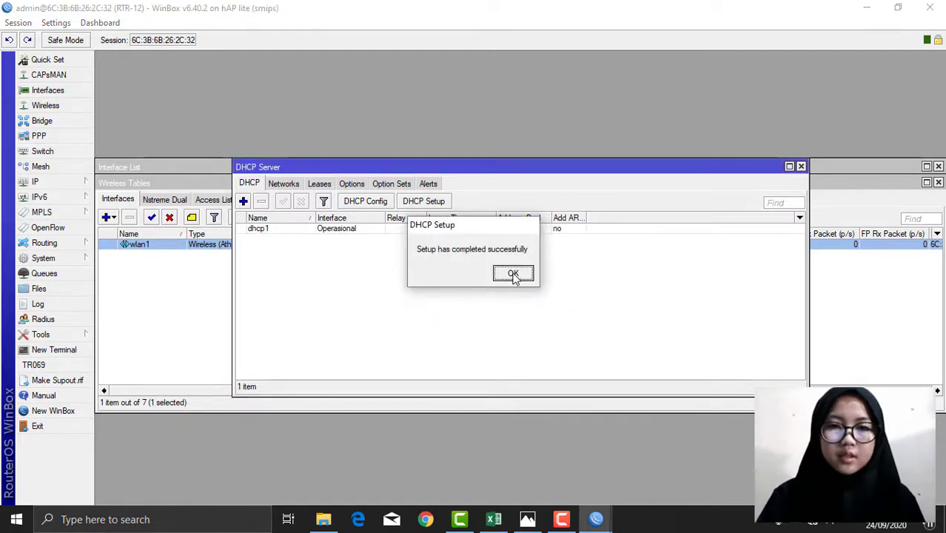
{"action": "left_click", "coordinate": [513, 274]}
Step: Run DHCP Setup on Marketing, accepting the suggested 172.16.20.0/24 defaults
{"action": "left_click", "coordinate": [439, 204]}
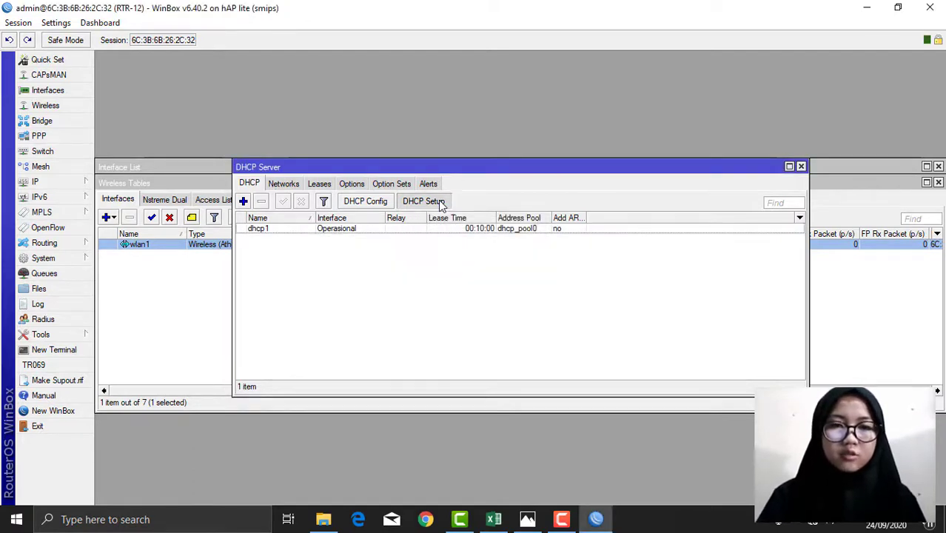
{"action": "left_click", "coordinate": [576, 280]}
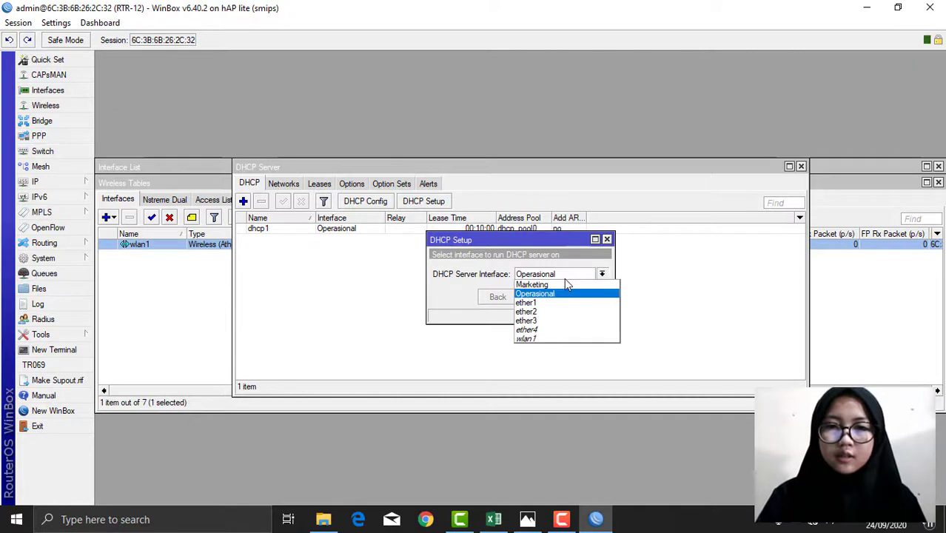
{"action": "left_click", "coordinate": [554, 286]}
{"action": "left_click", "coordinate": [540, 297]}
{"action": "left_click", "coordinate": [541, 297]}
{"action": "left_click", "coordinate": [540, 297]}
{"action": "left_click", "coordinate": [541, 297]}
{"action": "left_click", "coordinate": [541, 297]}
{"action": "left_click", "coordinate": [541, 297]}
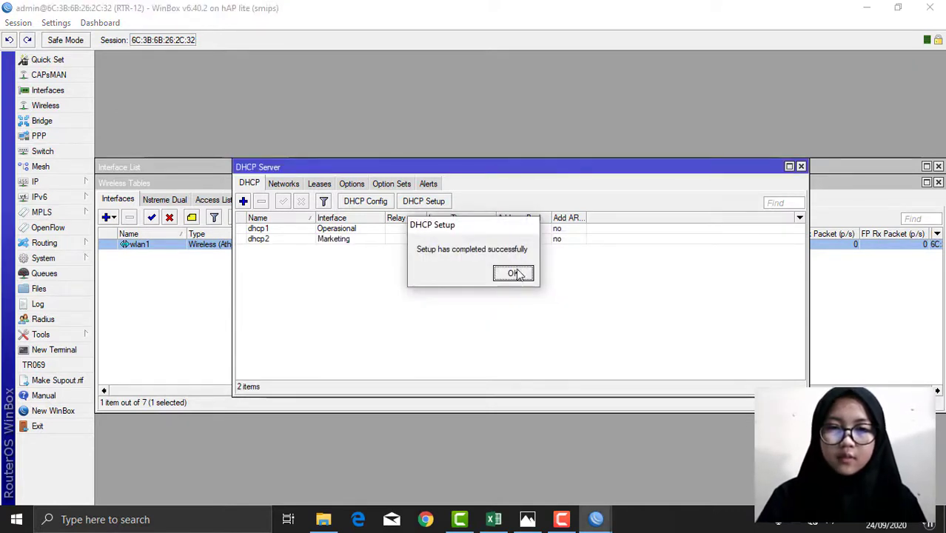
{"action": "left_click", "coordinate": [516, 273]}
Step: Run DHCP Setup on wlan1 with the suggested defaults, then check the new dhcp3 entry
{"action": "left_click", "coordinate": [417, 201]}
{"action": "left_click", "coordinate": [551, 282]}
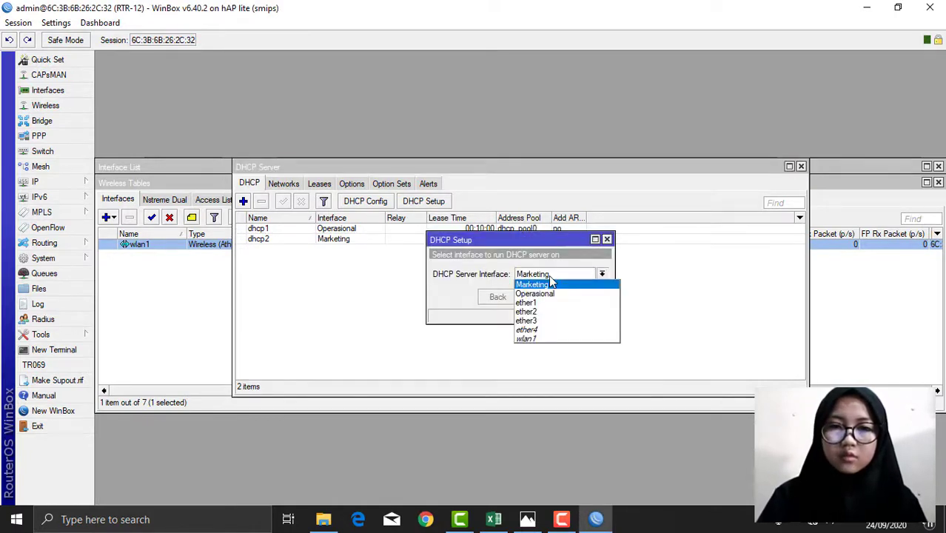
{"action": "left_click", "coordinate": [533, 343]}
{"action": "left_click", "coordinate": [550, 299]}
{"action": "left_click", "coordinate": [550, 299]}
{"action": "left_click", "coordinate": [550, 299]}
{"action": "left_click", "coordinate": [550, 298]}
{"action": "left_click", "coordinate": [549, 298]}
{"action": "left_click", "coordinate": [549, 297]}
{"action": "left_click", "coordinate": [520, 274]}
{"action": "left_click", "coordinate": [509, 251]}
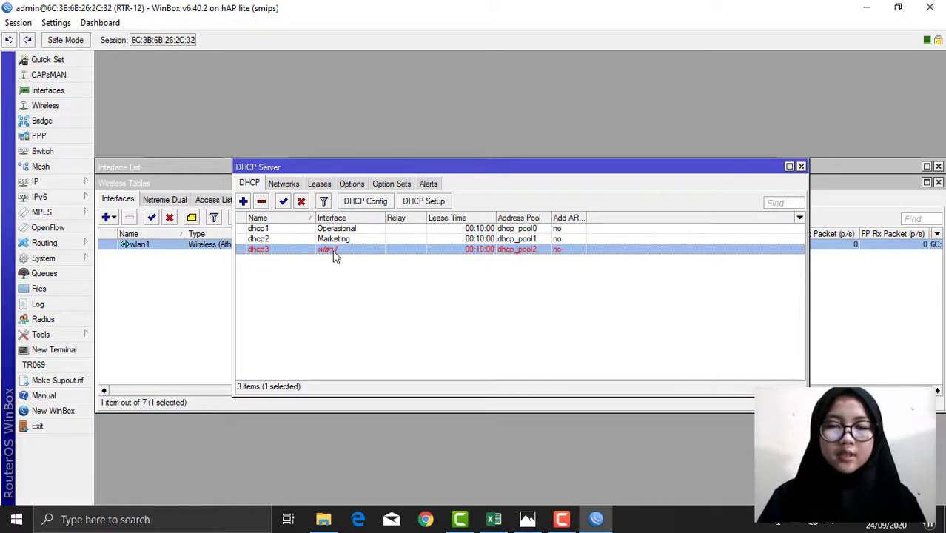
{"action": "left_click", "coordinate": [394, 283]}
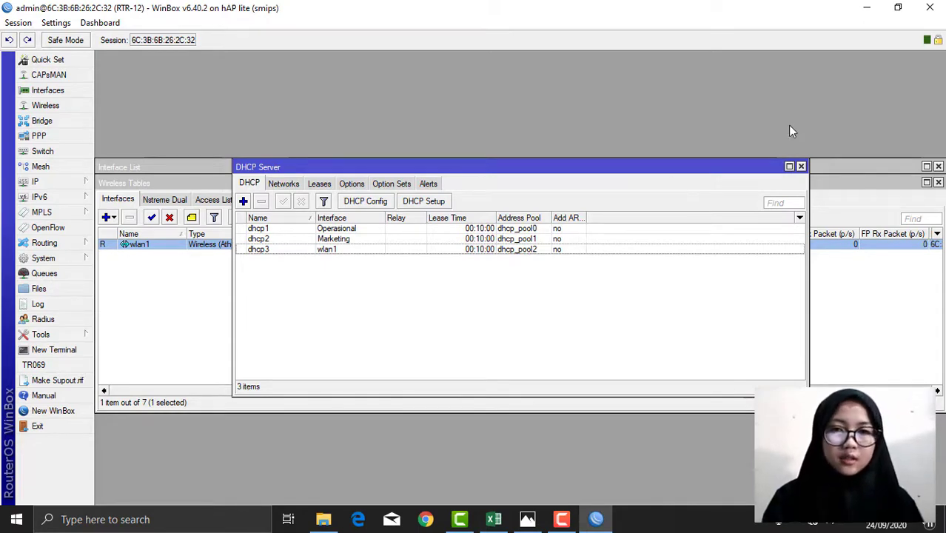
Step: Close the DHCP Server, Wireless Tables and Interface List windows to clear the RTR-12 workspace
{"action": "left_click", "coordinate": [800, 167]}
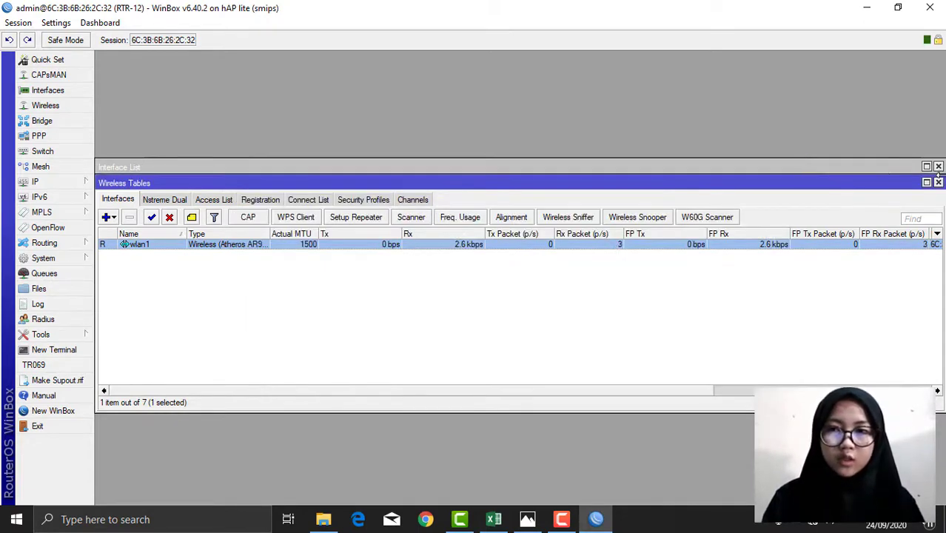
{"action": "left_click", "coordinate": [937, 182]}
{"action": "left_click", "coordinate": [938, 167]}
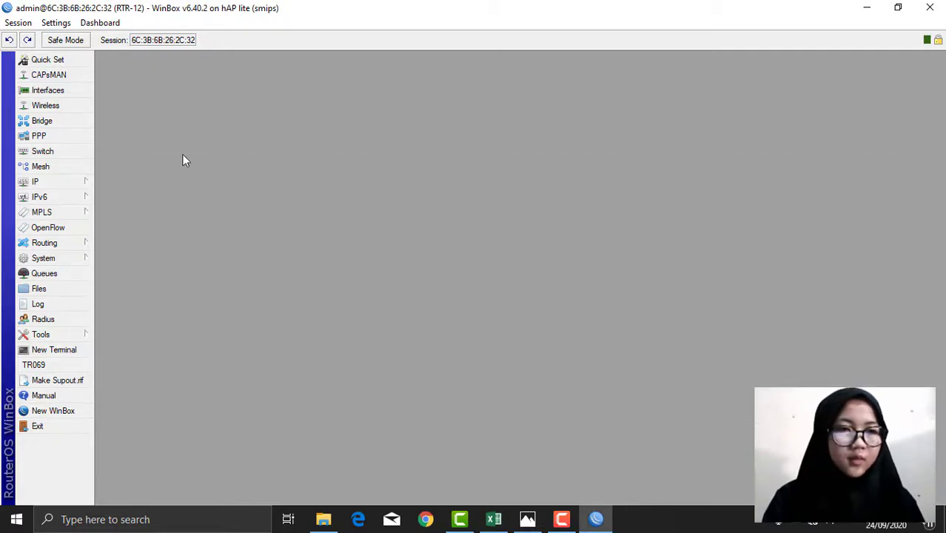
Step: Add a new firewall NAT rule with ether1 as its out-interface
{"action": "left_click", "coordinate": [34, 183]}
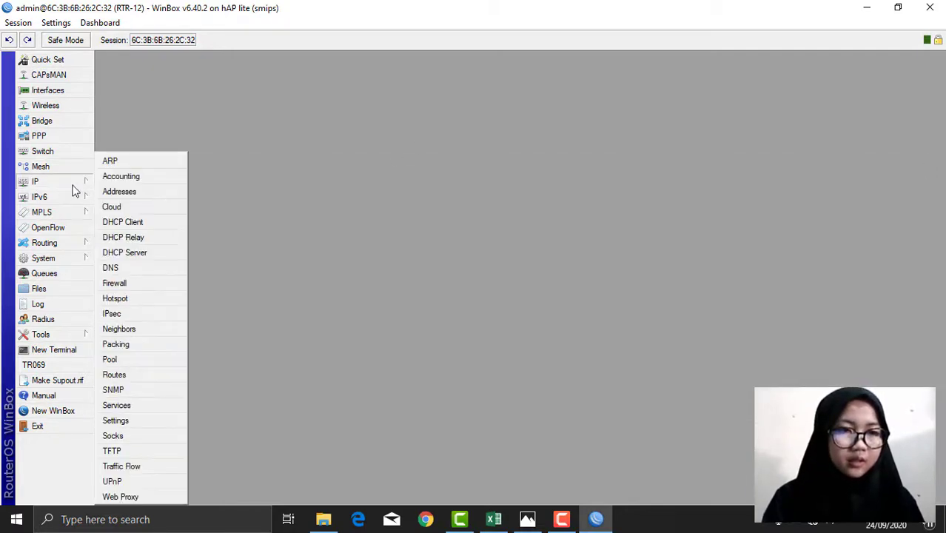
{"action": "left_click", "coordinate": [123, 282]}
{"action": "left_click", "coordinate": [317, 185]}
{"action": "left_click", "coordinate": [271, 202]}
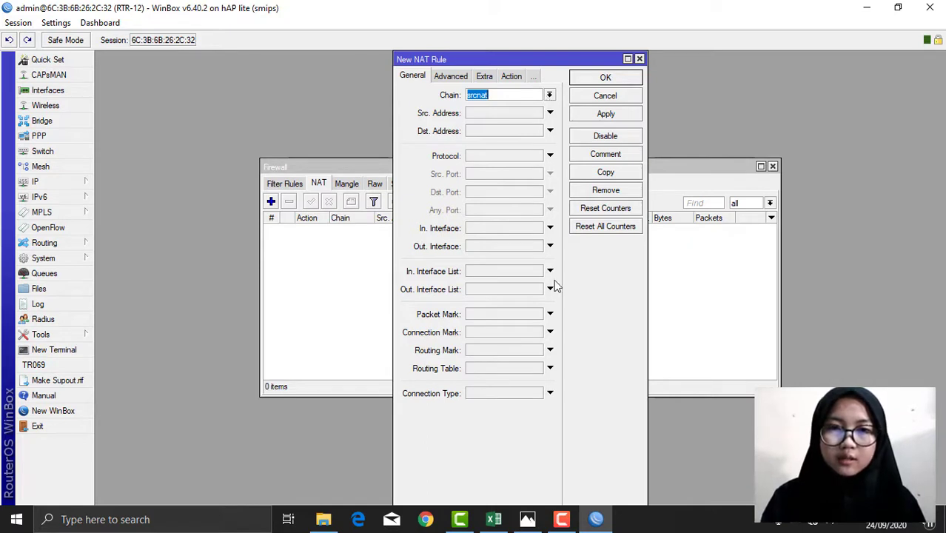
{"action": "left_click", "coordinate": [550, 245]}
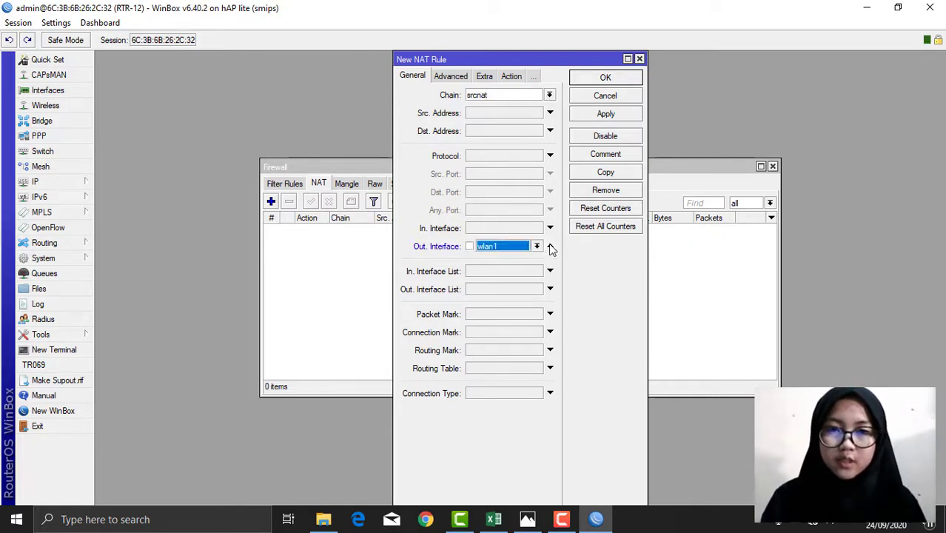
{"action": "left_click", "coordinate": [537, 246]}
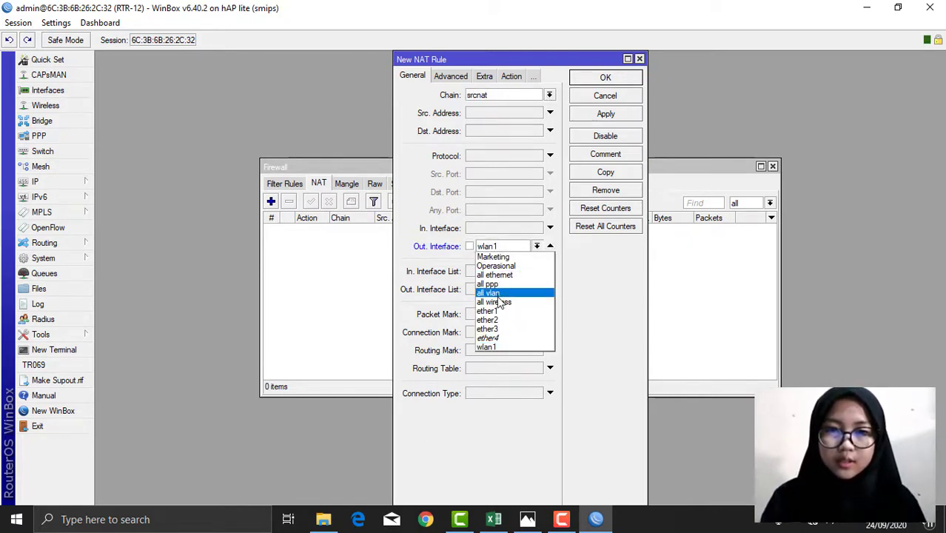
{"action": "left_click", "coordinate": [496, 314]}
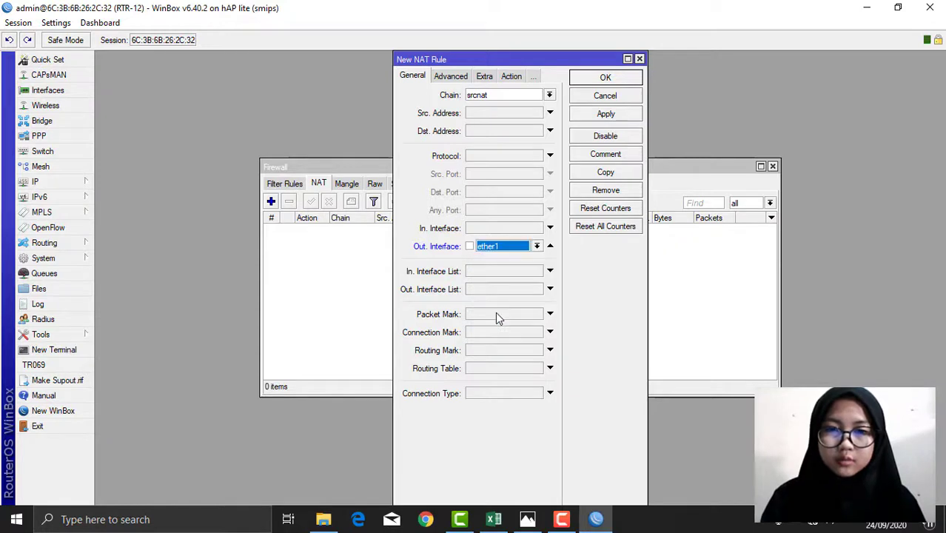
Step: Set the NAT rule's action to masquerade, save it, and close the Firewall window
{"action": "left_click", "coordinate": [511, 76]}
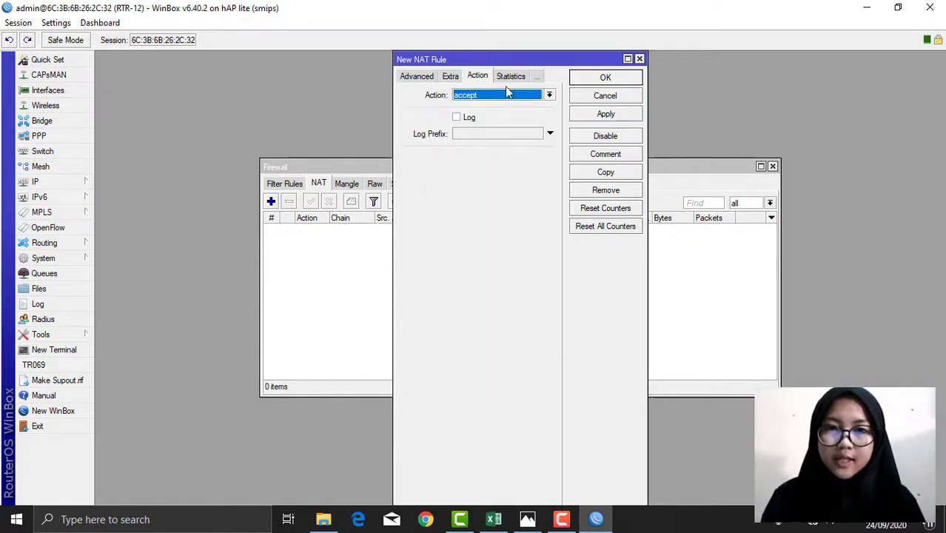
{"action": "left_click", "coordinate": [549, 95]}
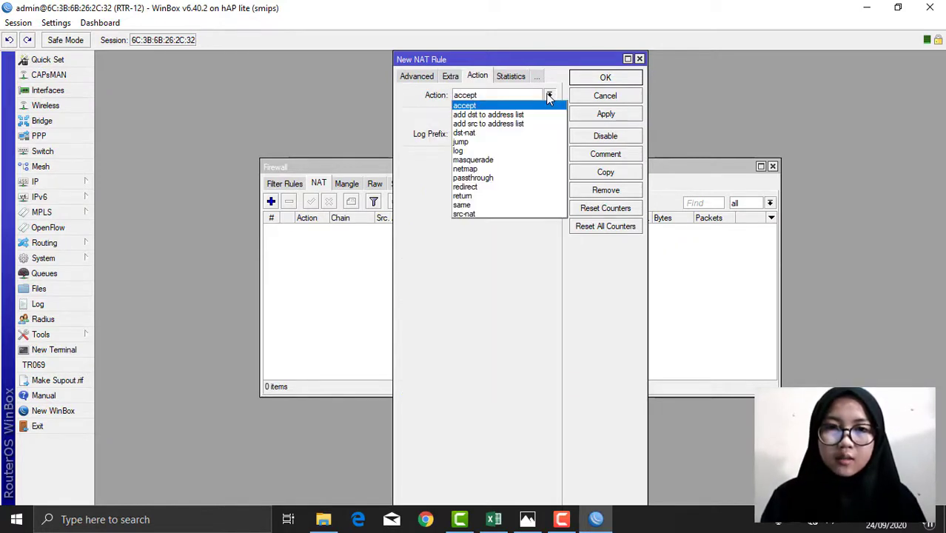
{"action": "left_click", "coordinate": [481, 161]}
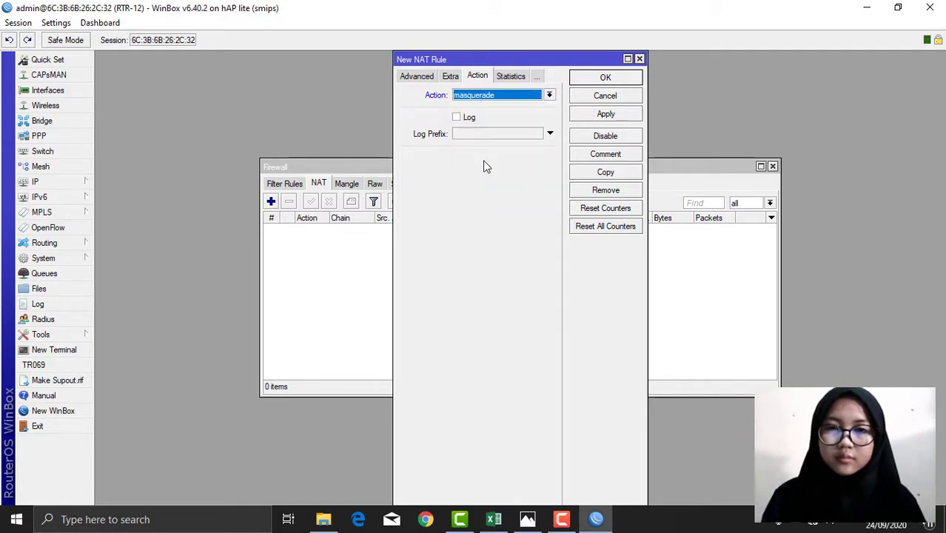
{"action": "left_click", "coordinate": [605, 115]}
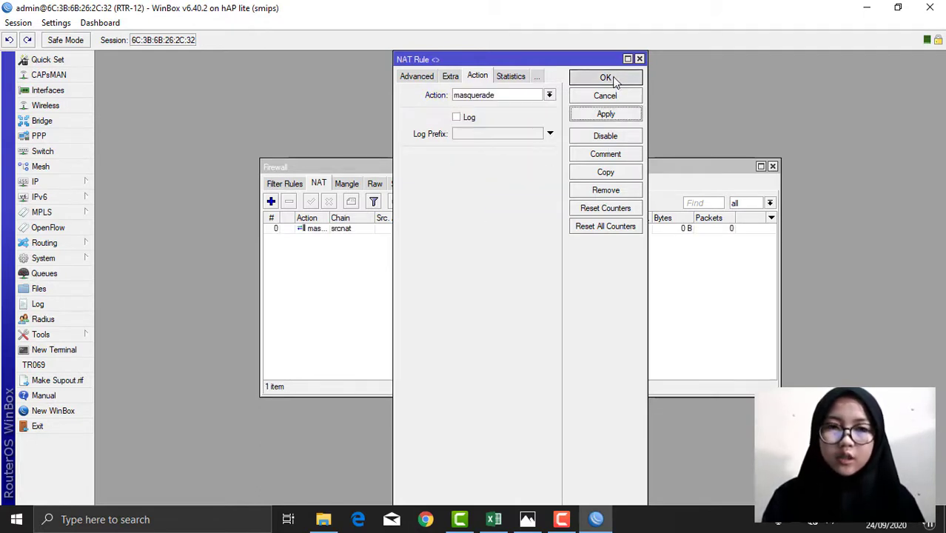
{"action": "left_click", "coordinate": [606, 78]}
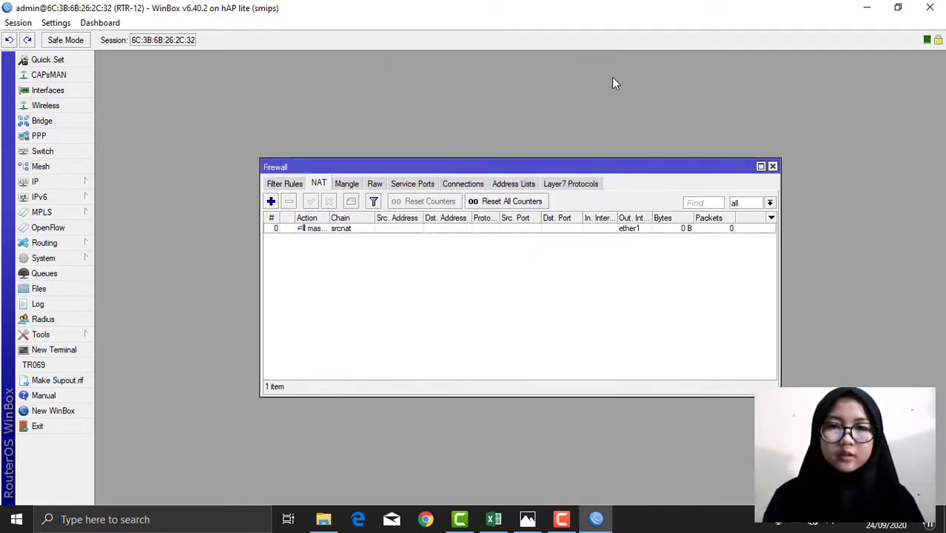
{"action": "left_click", "coordinate": [772, 166]}
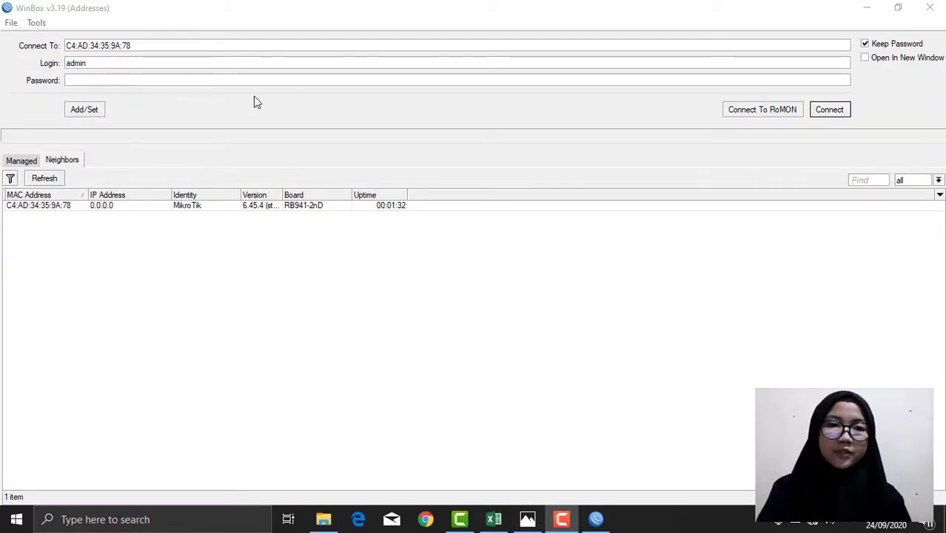
Step: Connect to the neighbouring MikroTik hAP lite device from the login screen
{"action": "left_click", "coordinate": [89, 62]}
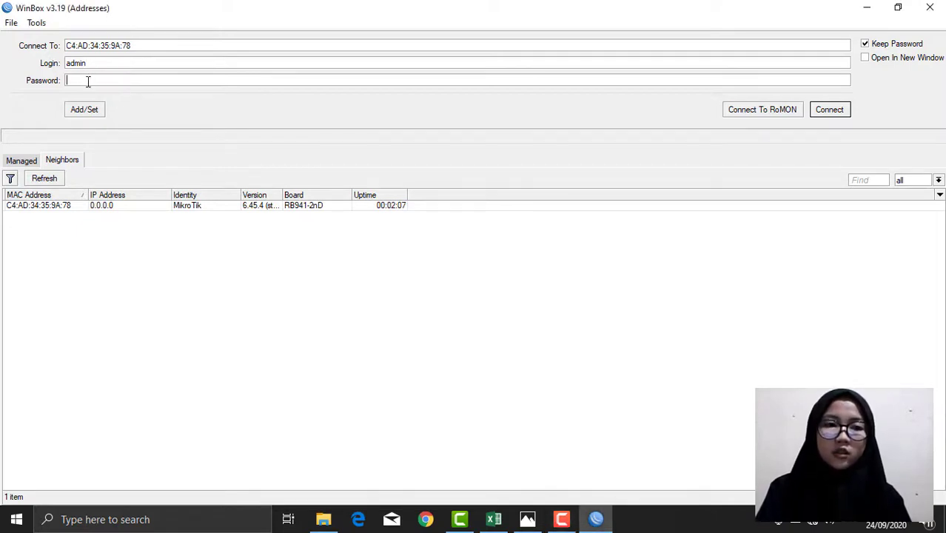
{"action": "left_click", "coordinate": [49, 206]}
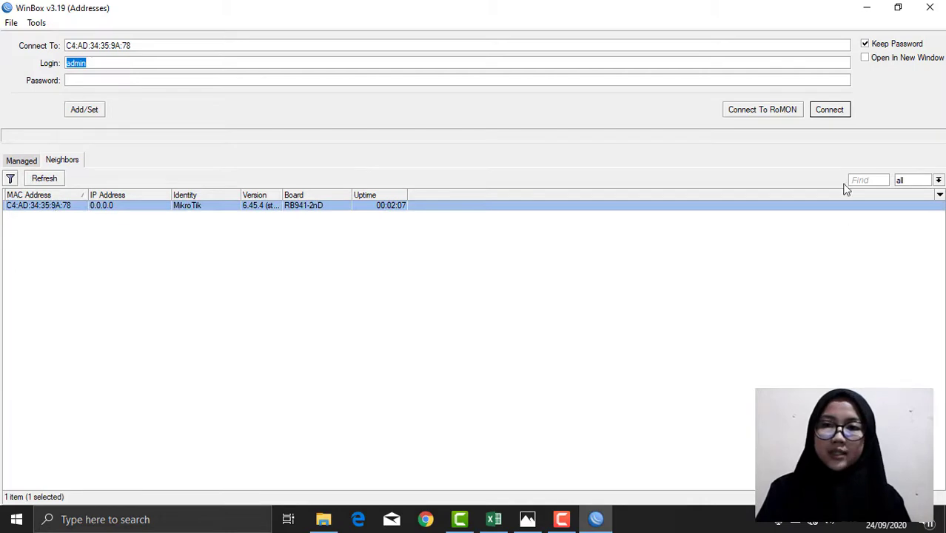
{"action": "left_click", "coordinate": [825, 111]}
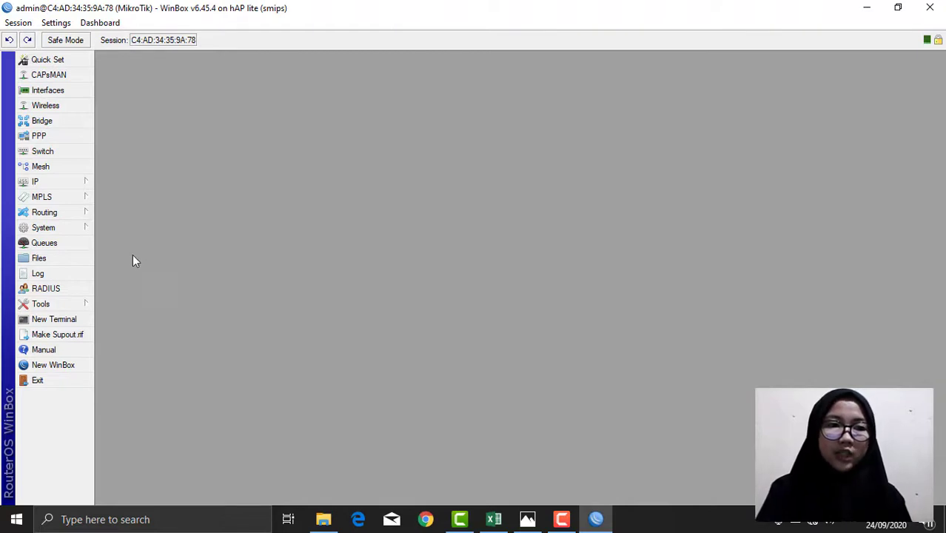
Step: Change the device's System Identity from MikroTik to SW-12
{"action": "left_click", "coordinate": [53, 229]}
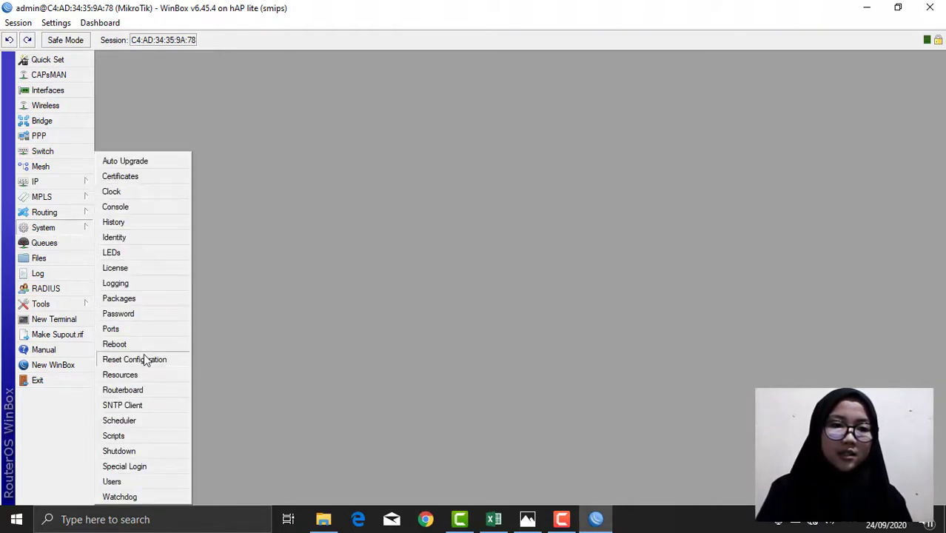
{"action": "left_click", "coordinate": [142, 239]}
{"action": "key", "text": "BackSpace"}
{"action": "type", "text": "SW-12"}
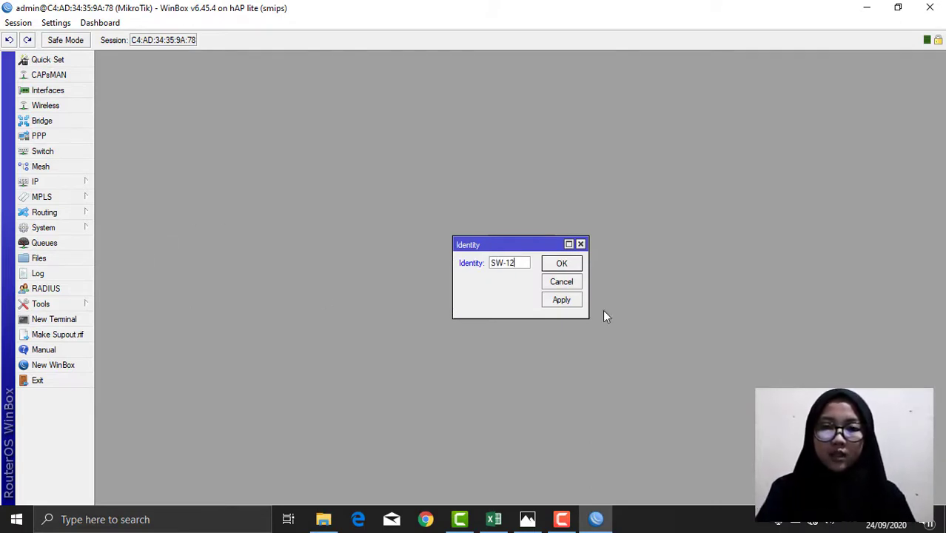
{"action": "left_click", "coordinate": [562, 299]}
{"action": "left_click", "coordinate": [562, 265]}
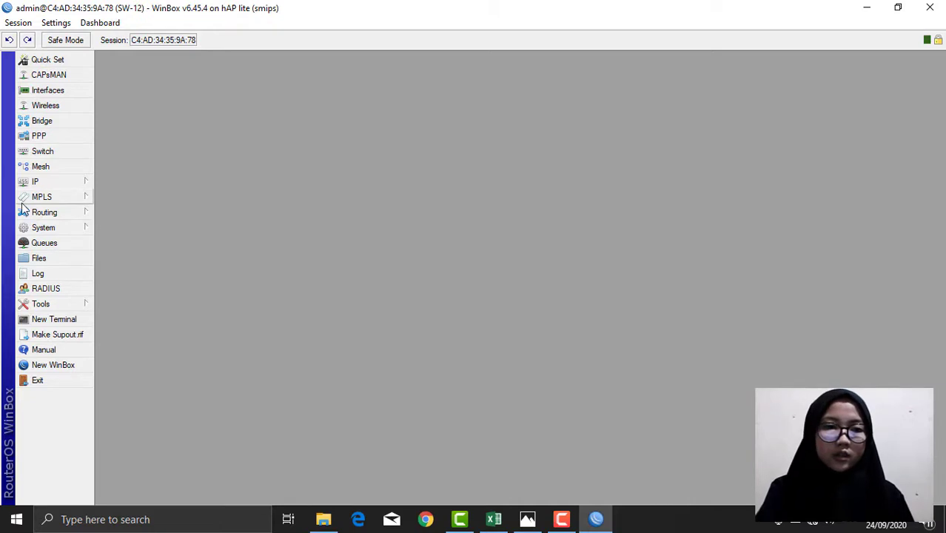
Step: Add a new user on SW-12 named Teknisi
{"action": "left_click", "coordinate": [39, 231]}
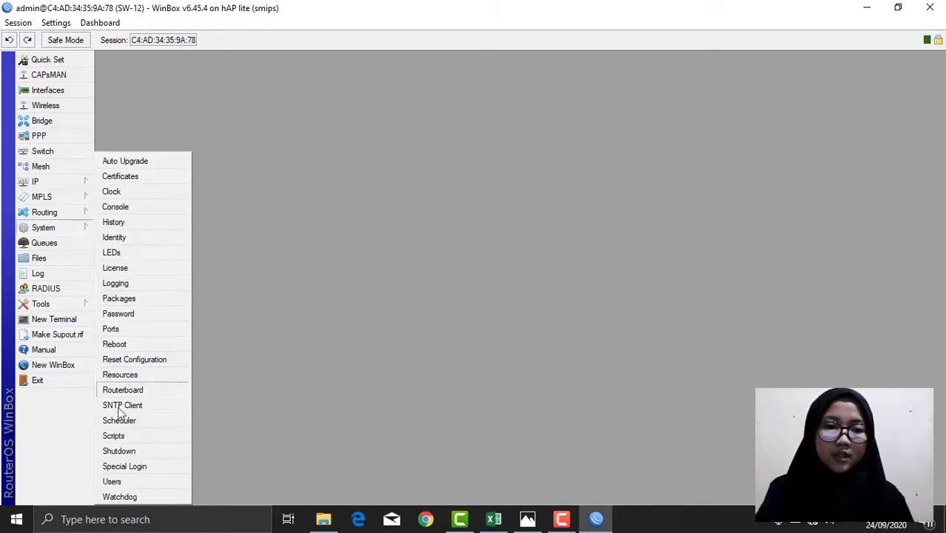
{"action": "left_click", "coordinate": [122, 482]}
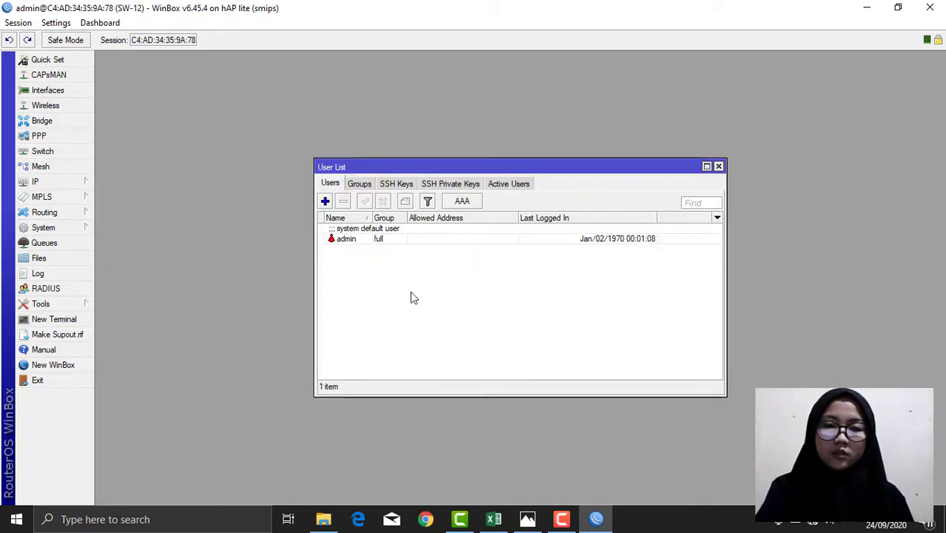
{"action": "left_click", "coordinate": [325, 202]}
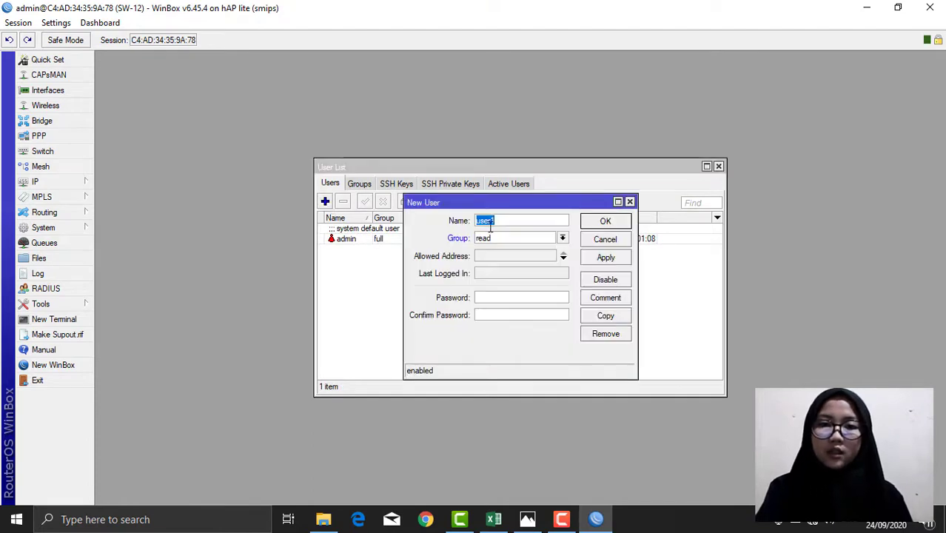
{"action": "key", "text": "BackSpace"}
{"action": "type", "text": "tEK"}
{"action": "key", "text": "BackSpace"}
{"action": "key", "text": "BackSpace"}
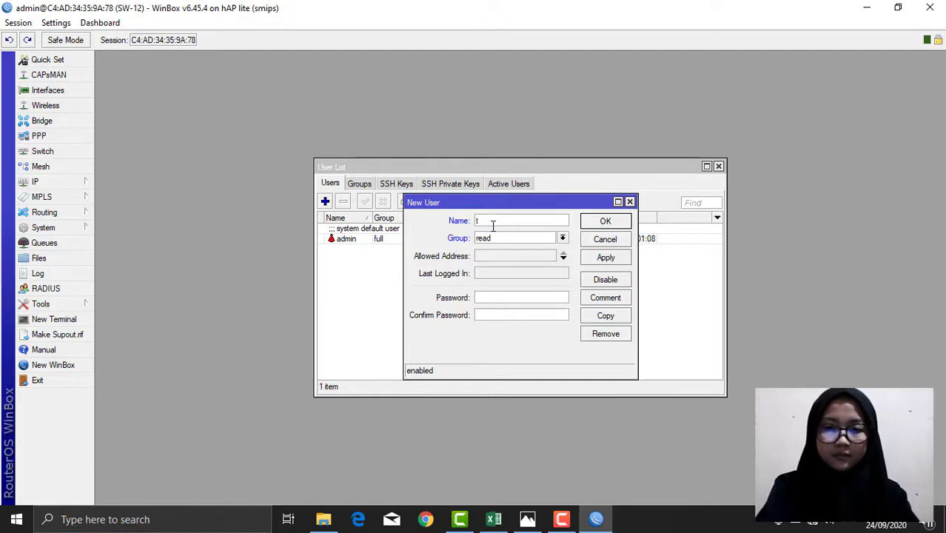
{"action": "type", "text": "Te"}
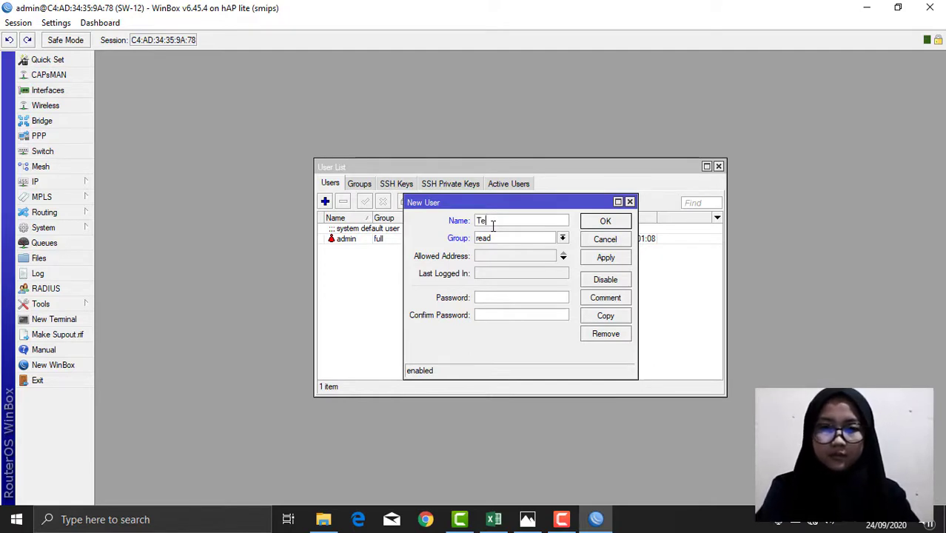
{"action": "type", "text": "knisi"}
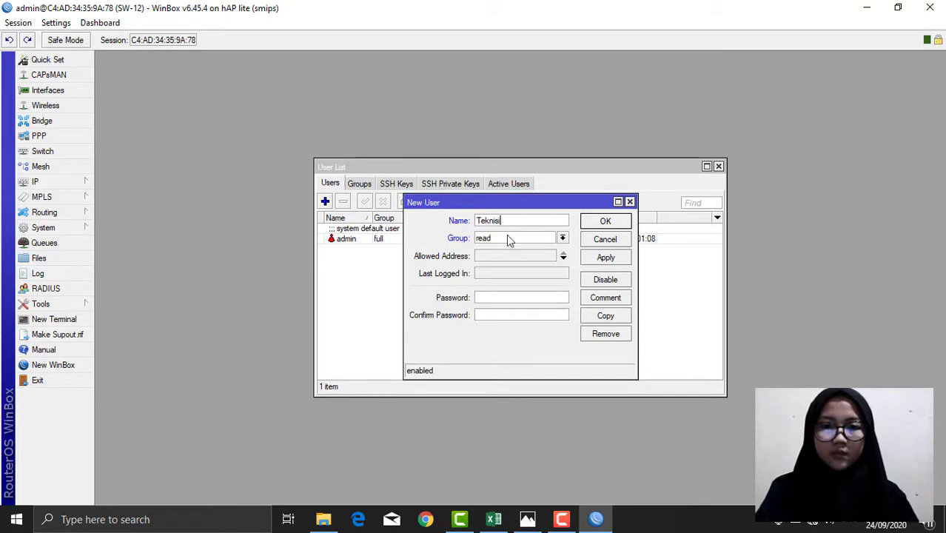
Step: Put Teknisi in the full group, give it a confirmed password, and save the user
{"action": "left_click", "coordinate": [518, 238]}
{"action": "left_click", "coordinate": [497, 246]}
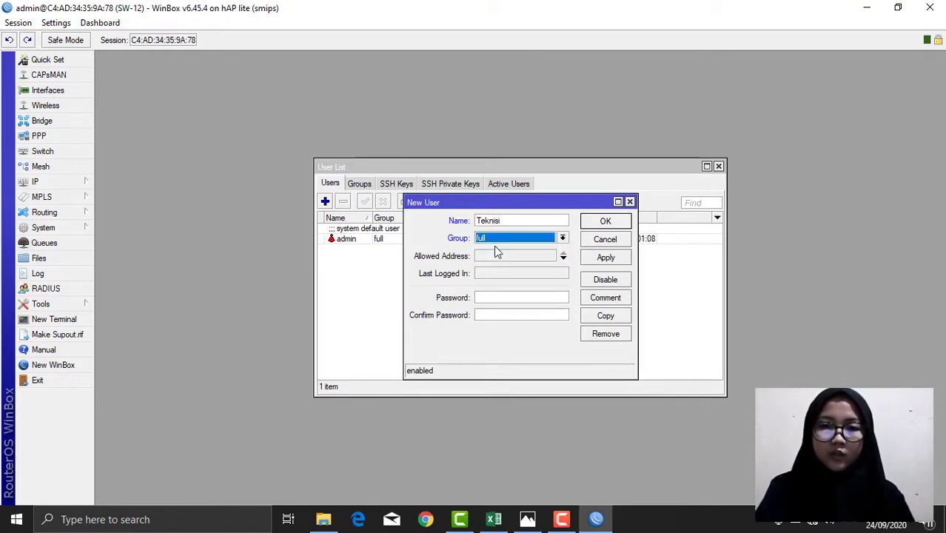
{"action": "left_click", "coordinate": [489, 297]}
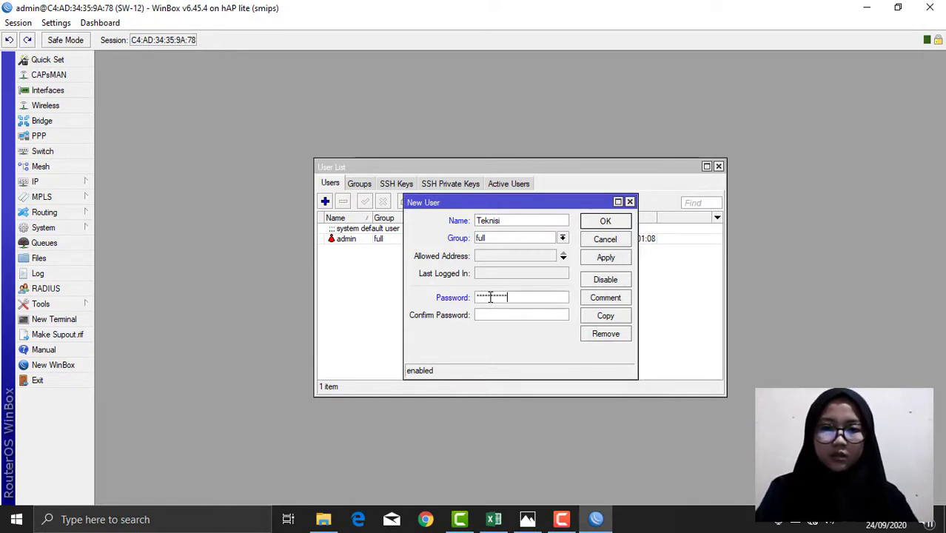
{"action": "left_click", "coordinate": [496, 315]}
{"action": "type", "text": "******"}
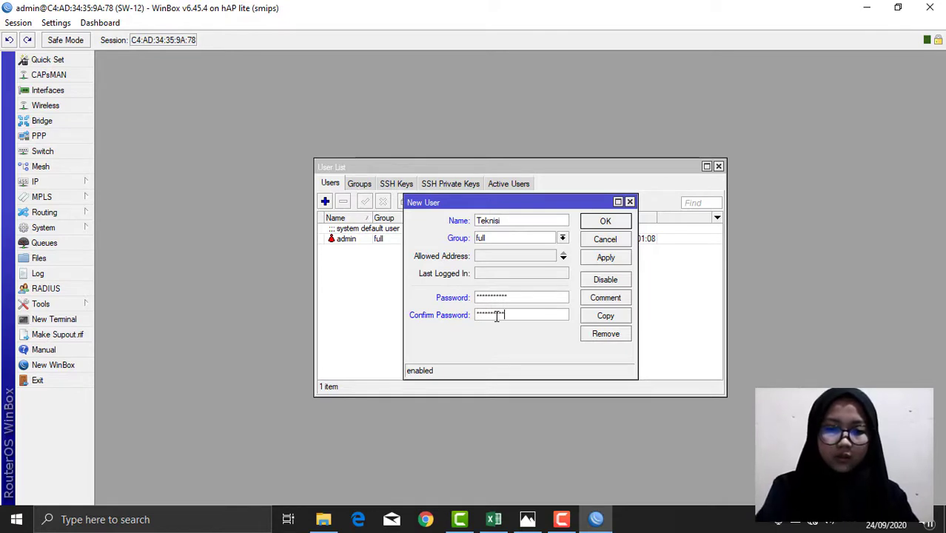
{"action": "left_click", "coordinate": [604, 258]}
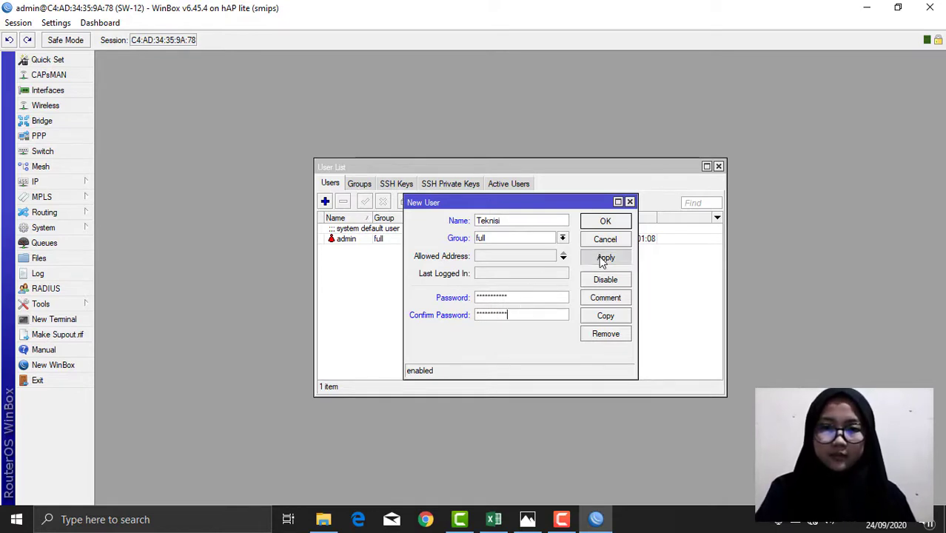
{"action": "left_click", "coordinate": [606, 221]}
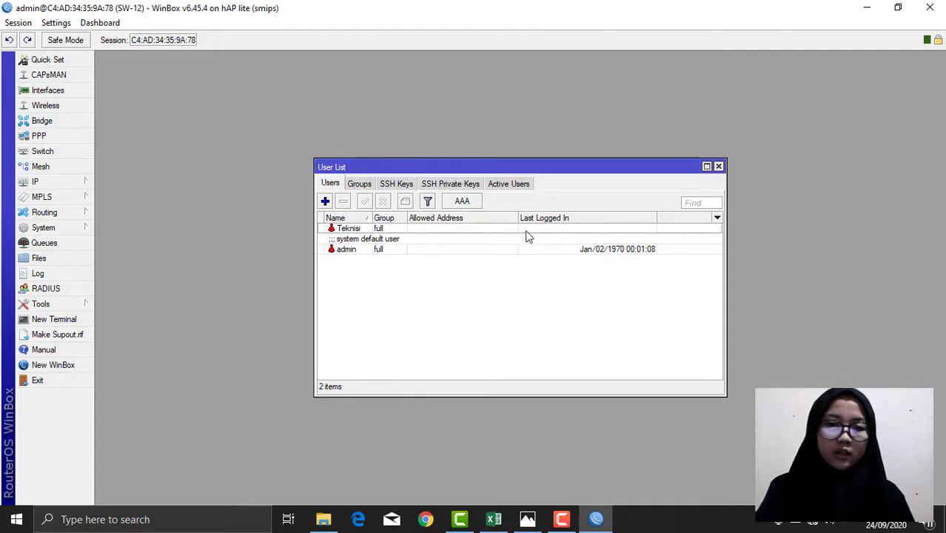
Step: Delete the default admin account and close the User List
{"action": "left_click", "coordinate": [362, 252]}
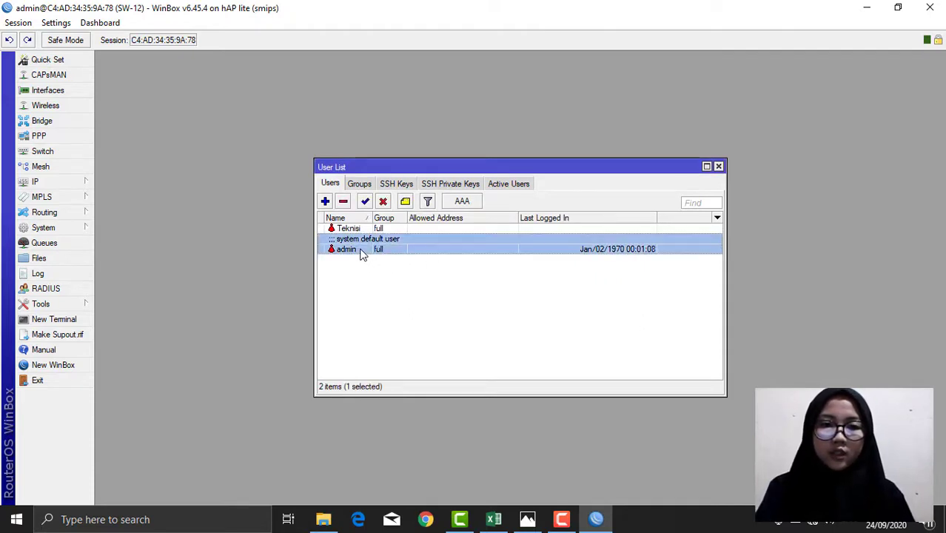
{"action": "left_click", "coordinate": [343, 201]}
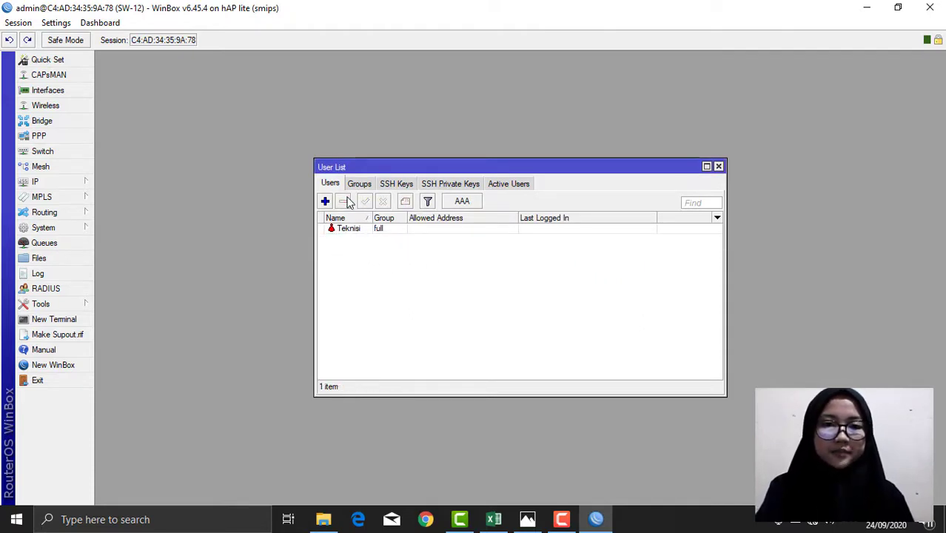
{"action": "left_click", "coordinate": [718, 166]}
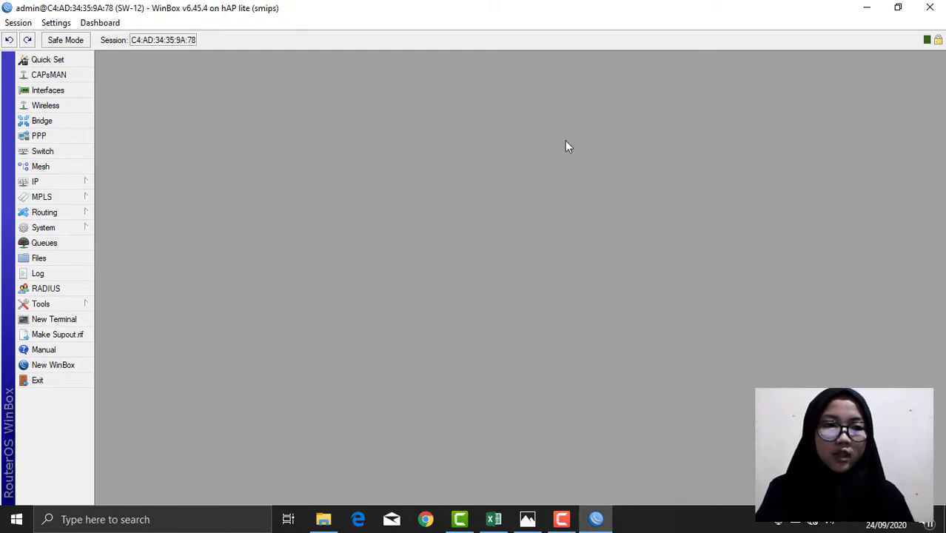
Step: Create a new bridge interface named bridge1
{"action": "left_click", "coordinate": [65, 121]}
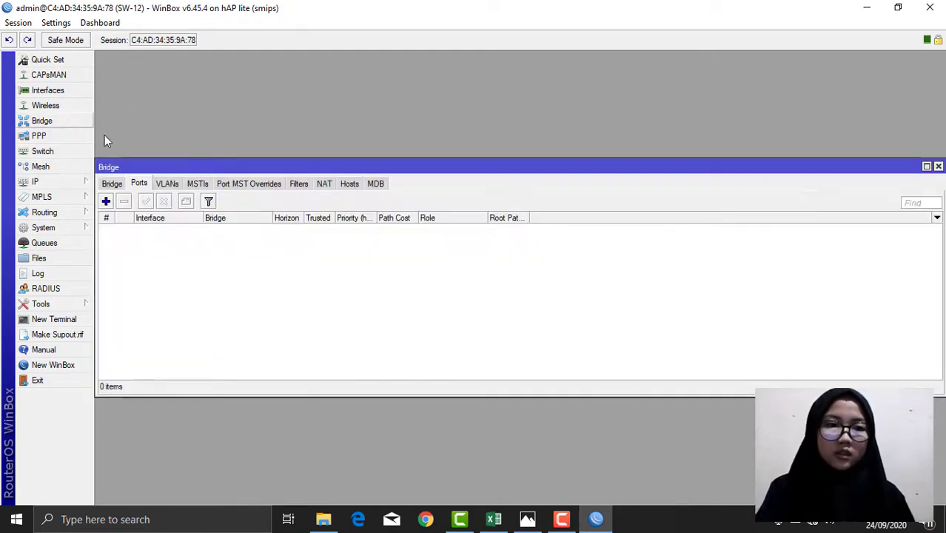
{"action": "left_click", "coordinate": [111, 183]}
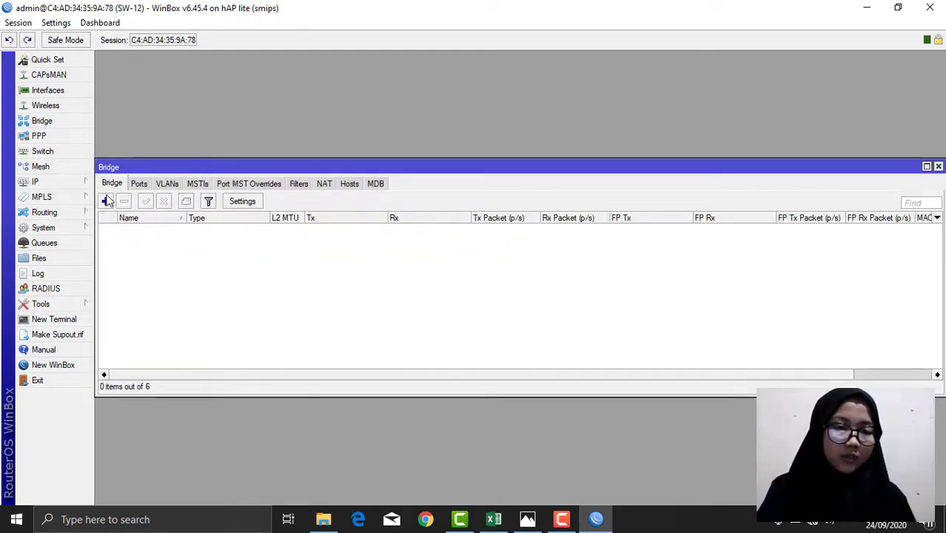
{"action": "left_click", "coordinate": [105, 202]}
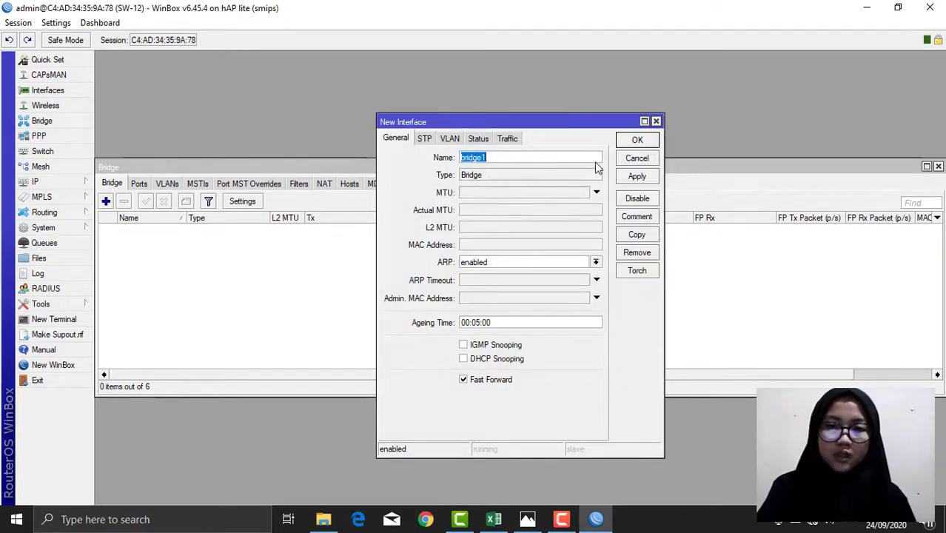
{"action": "left_click", "coordinate": [638, 178]}
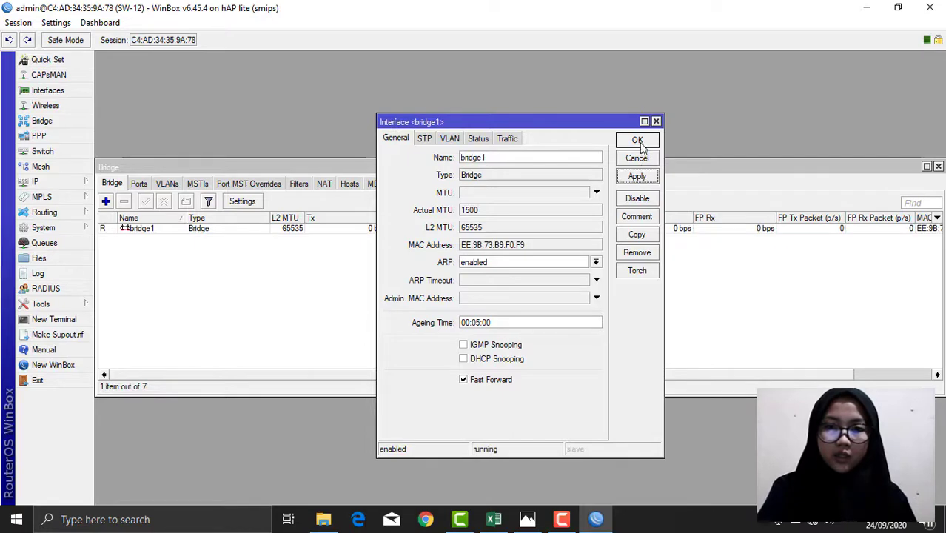
{"action": "left_click", "coordinate": [640, 140]}
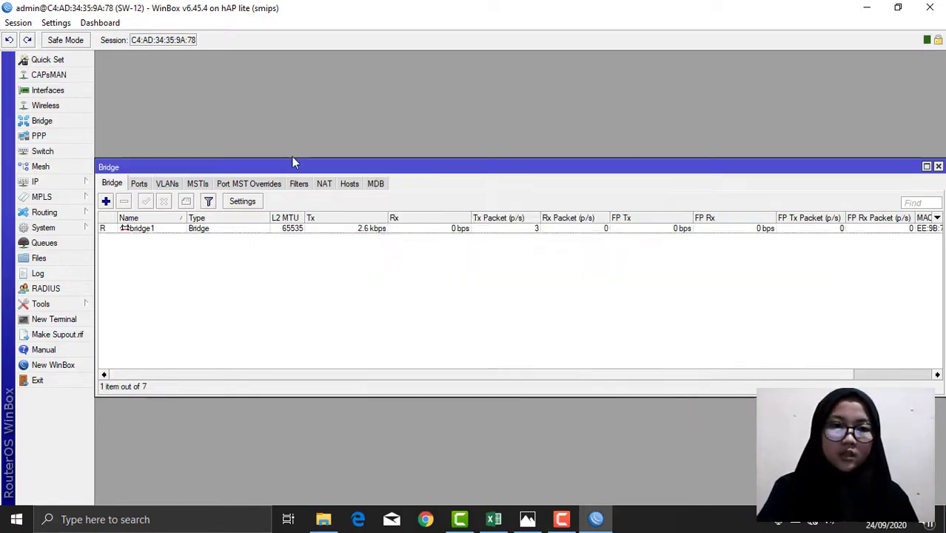
Step: Add ether1, ether2 and ether3 as bridge1 ports, then close the Bridge window
{"action": "left_click", "coordinate": [140, 184]}
{"action": "left_click", "coordinate": [106, 201]}
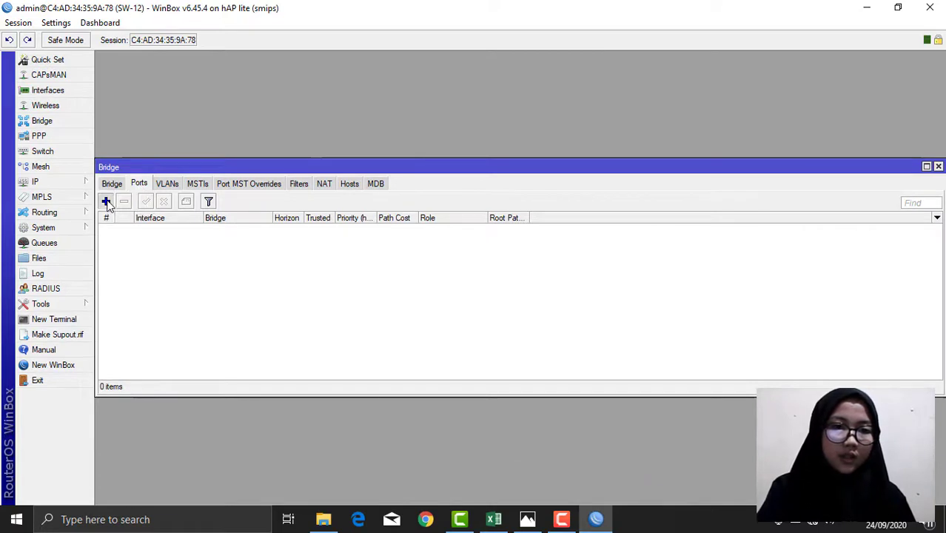
{"action": "left_click", "coordinate": [554, 214]}
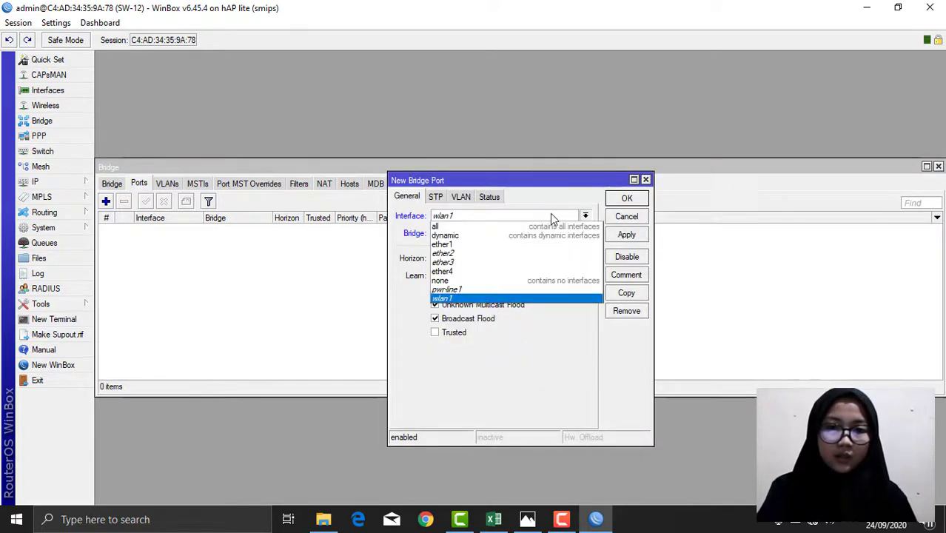
{"action": "left_click", "coordinate": [456, 249]}
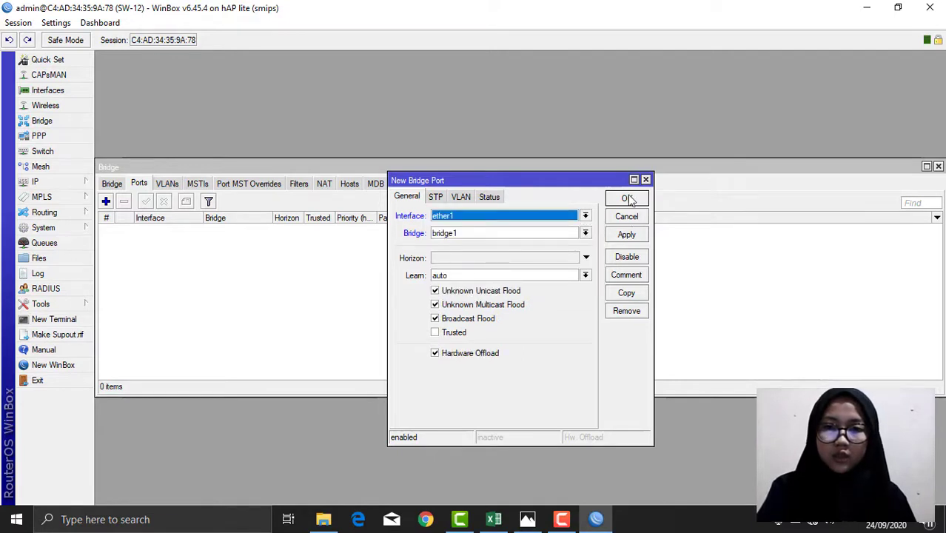
{"action": "left_click", "coordinate": [626, 234]}
{"action": "left_click", "coordinate": [628, 199]}
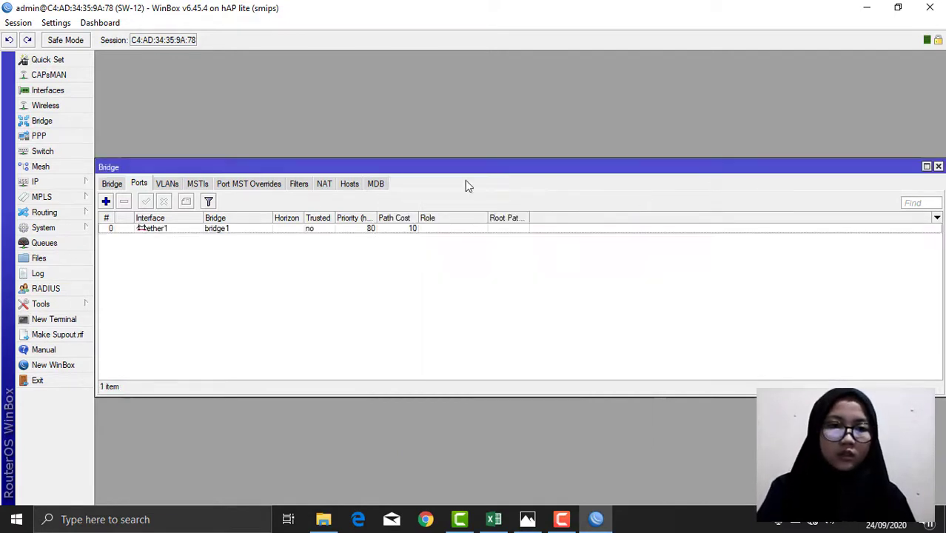
{"action": "left_click", "coordinate": [106, 201]}
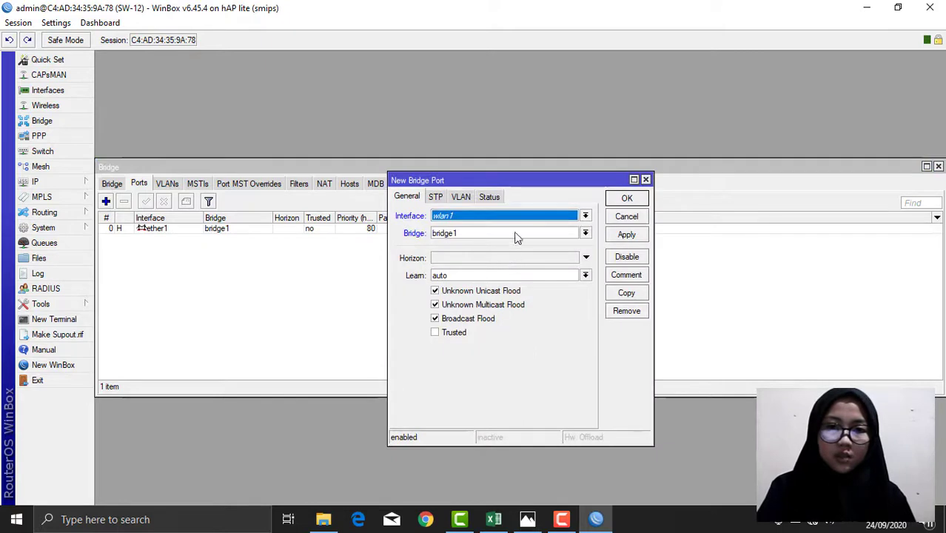
{"action": "left_click", "coordinate": [515, 218]}
{"action": "left_click", "coordinate": [470, 254]}
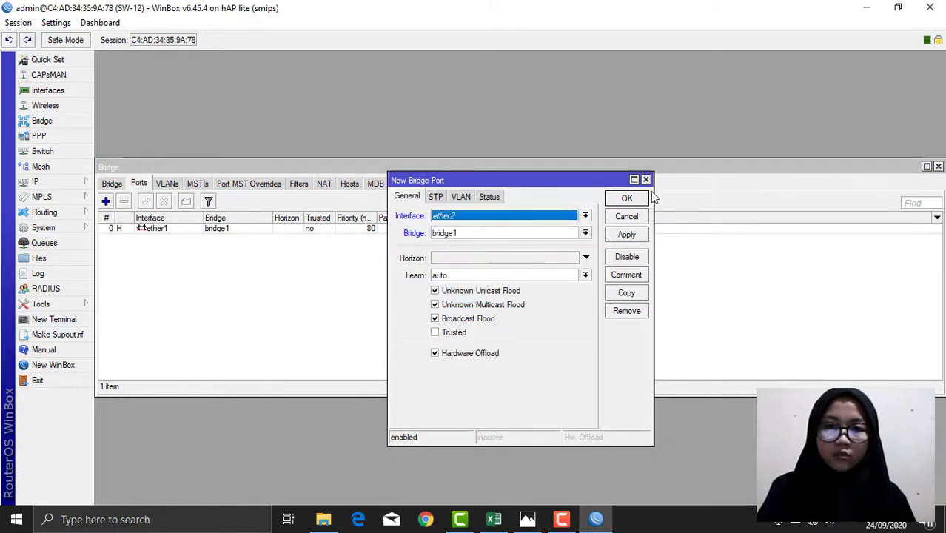
{"action": "left_click", "coordinate": [626, 235]}
{"action": "left_click", "coordinate": [626, 198]}
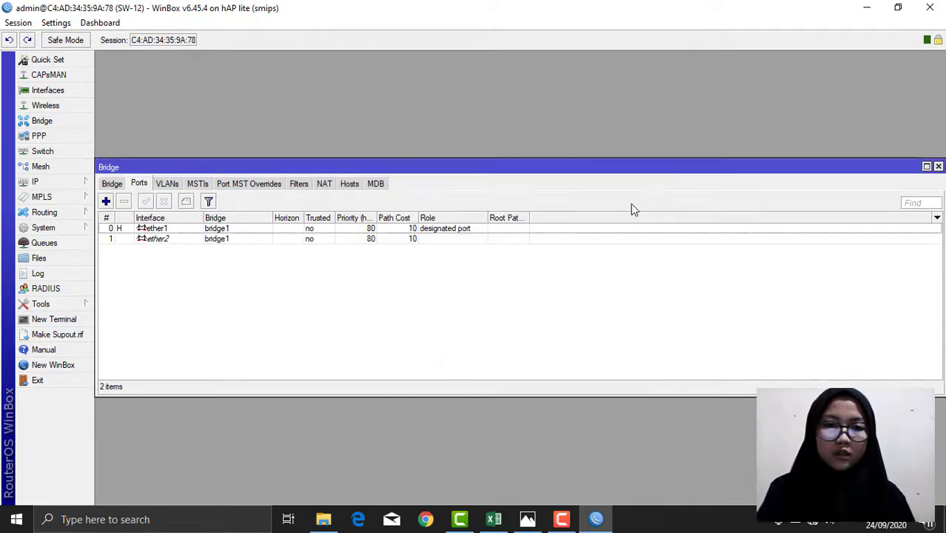
{"action": "left_click", "coordinate": [106, 201]}
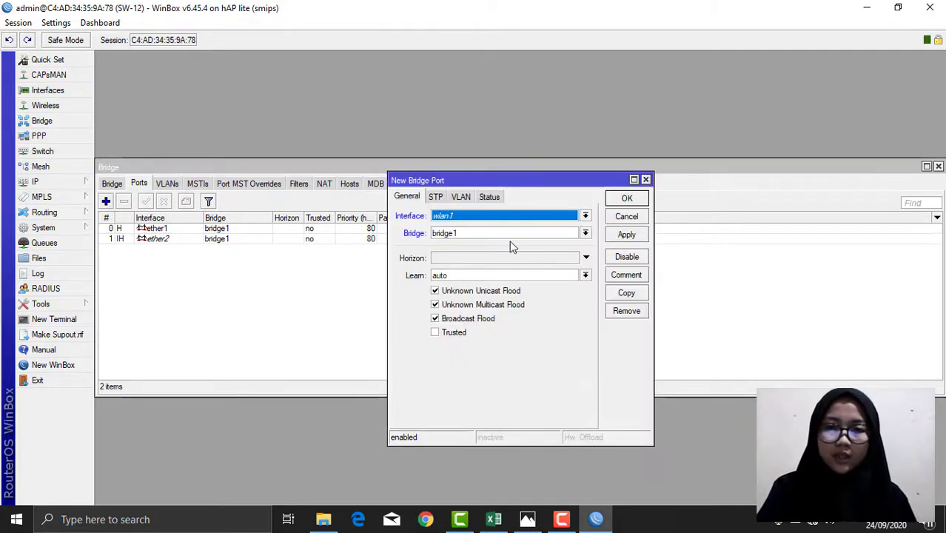
{"action": "left_click", "coordinate": [502, 216]}
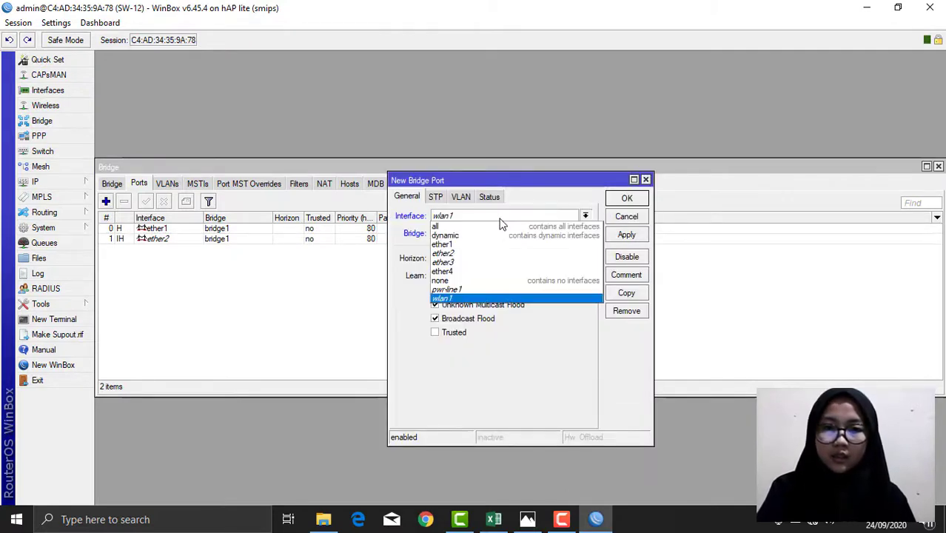
{"action": "left_click", "coordinate": [454, 264]}
{"action": "left_click", "coordinate": [626, 234]}
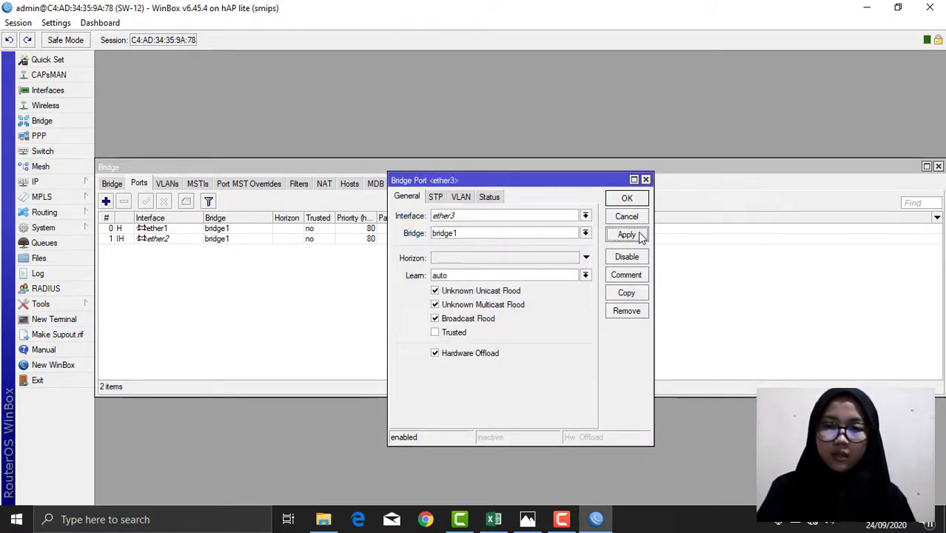
{"action": "left_click", "coordinate": [627, 199]}
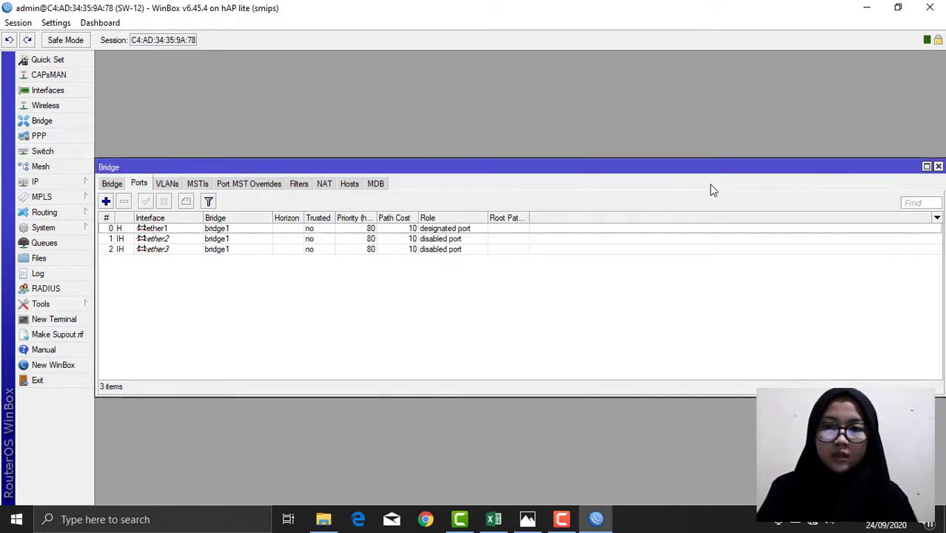
{"action": "left_click", "coordinate": [938, 166]}
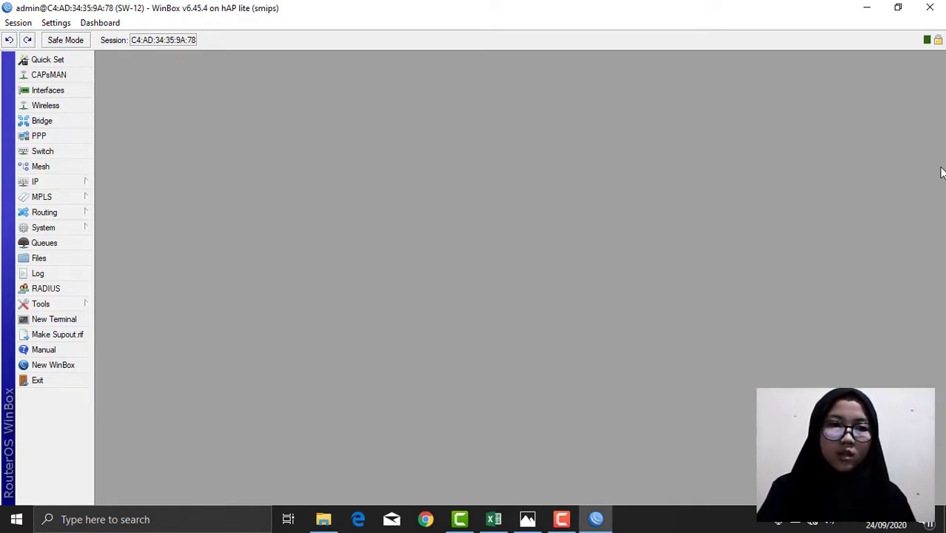
{"action": "left_click", "coordinate": [60, 151]}
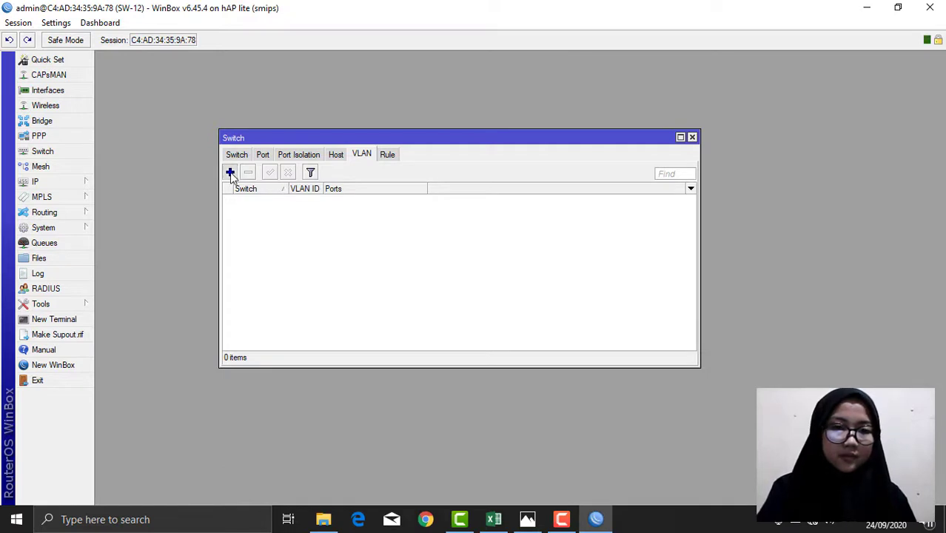
Step: Add switch VLAN ID 10 with member ports ether1 and ether2
{"action": "left_click", "coordinate": [230, 171]}
{"action": "left_click", "coordinate": [513, 247]}
{"action": "key", "text": "BackSpace"}
{"action": "type", "text": "10"}
{"action": "left_click", "coordinate": [509, 266]}
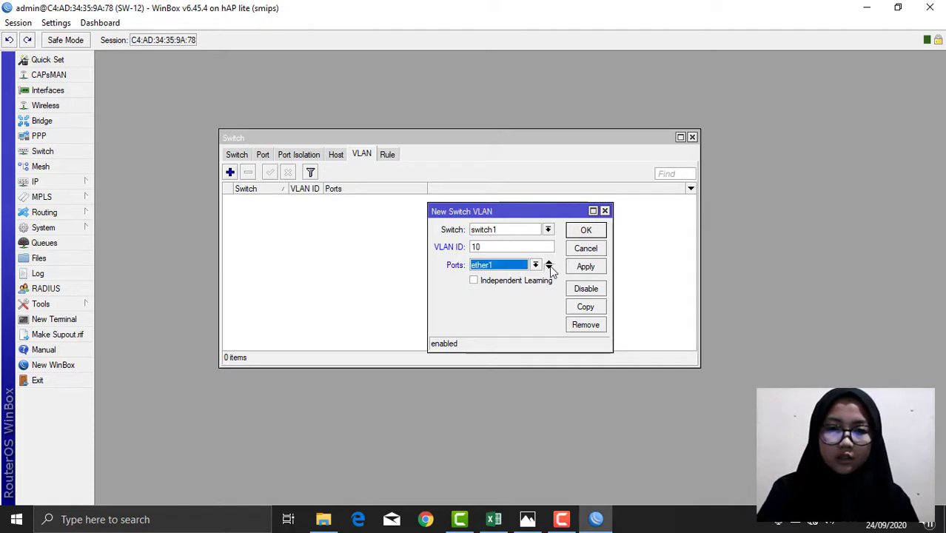
{"action": "left_click", "coordinate": [548, 268]}
{"action": "left_click", "coordinate": [535, 283]}
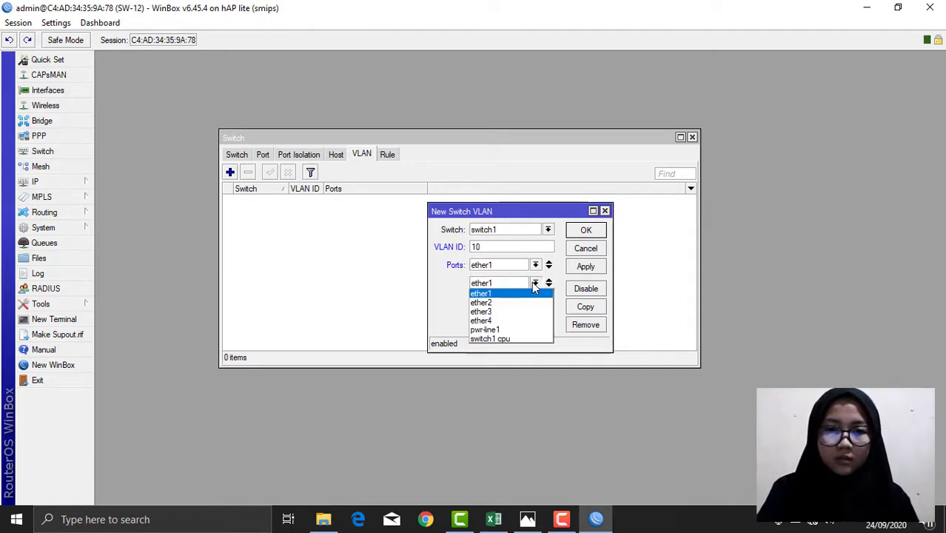
{"action": "left_click", "coordinate": [488, 302]}
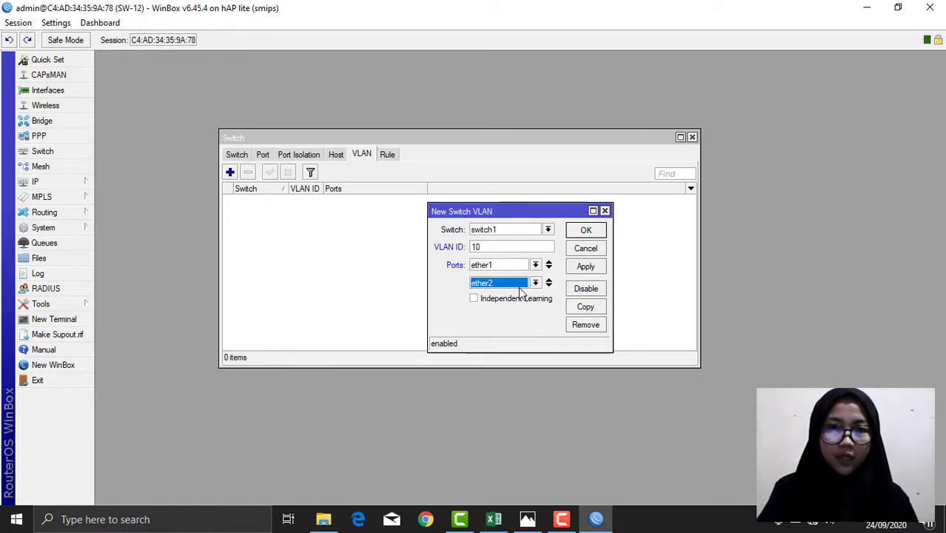
{"action": "left_click", "coordinate": [586, 267]}
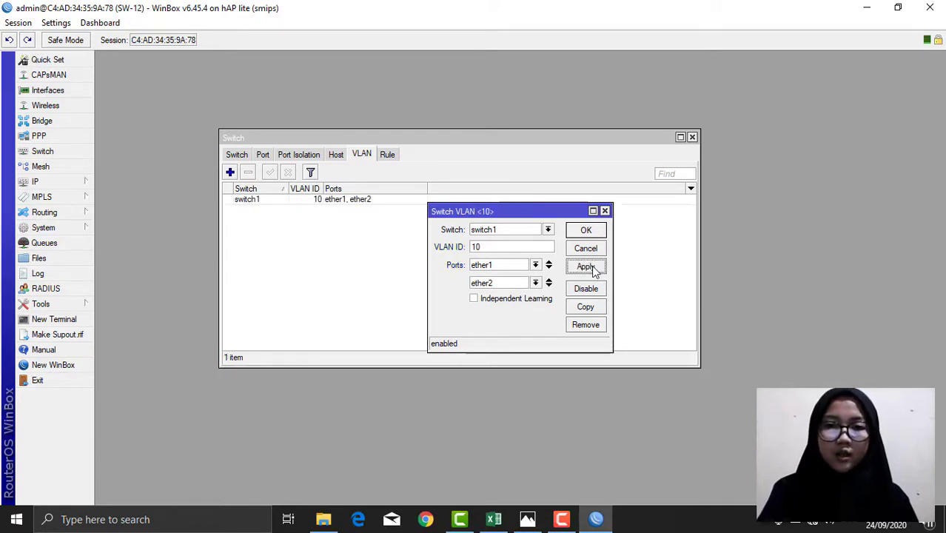
{"action": "left_click", "coordinate": [585, 230]}
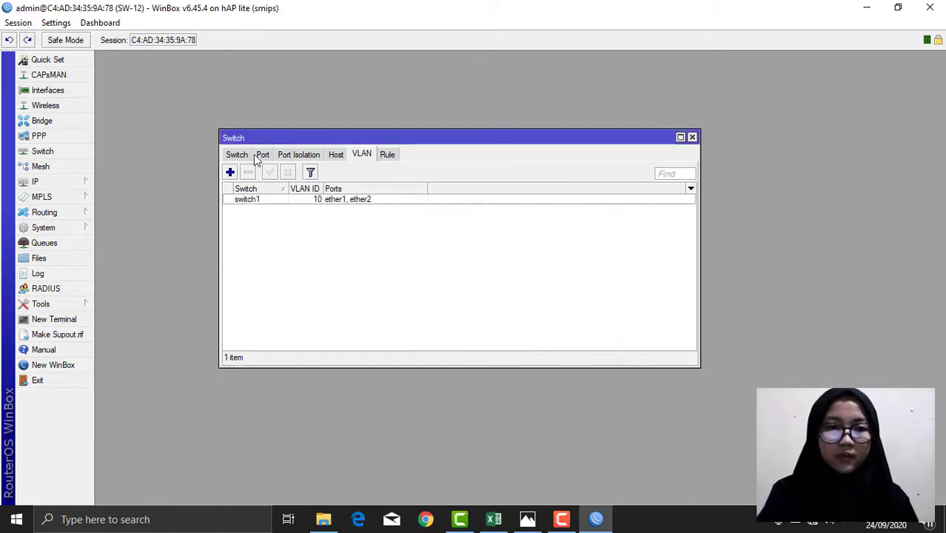
Step: Add switch VLAN ID 20 with member ports ether1 and ether3
{"action": "left_click", "coordinate": [230, 172]}
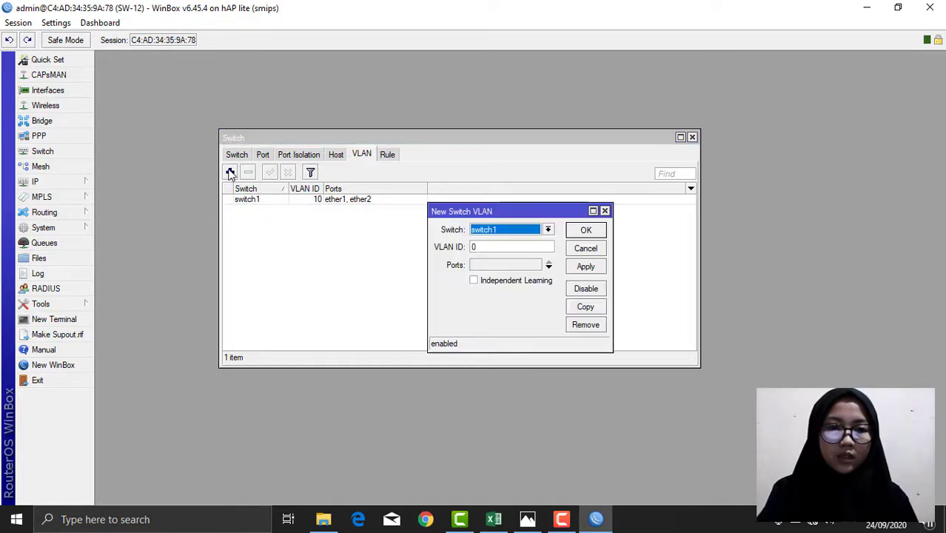
{"action": "left_click", "coordinate": [506, 246]}
{"action": "key", "text": "BackSpace"}
{"action": "type", "text": "20"}
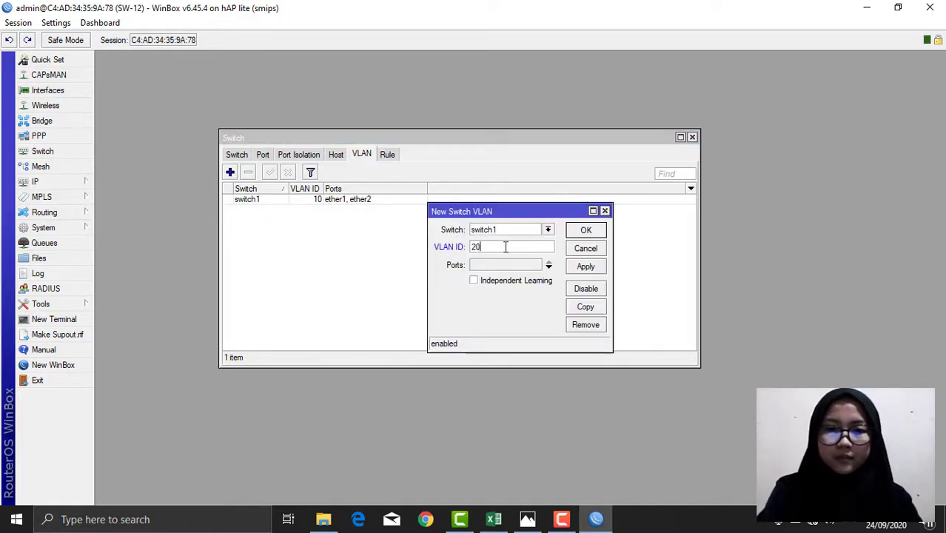
{"action": "left_click", "coordinate": [548, 267]}
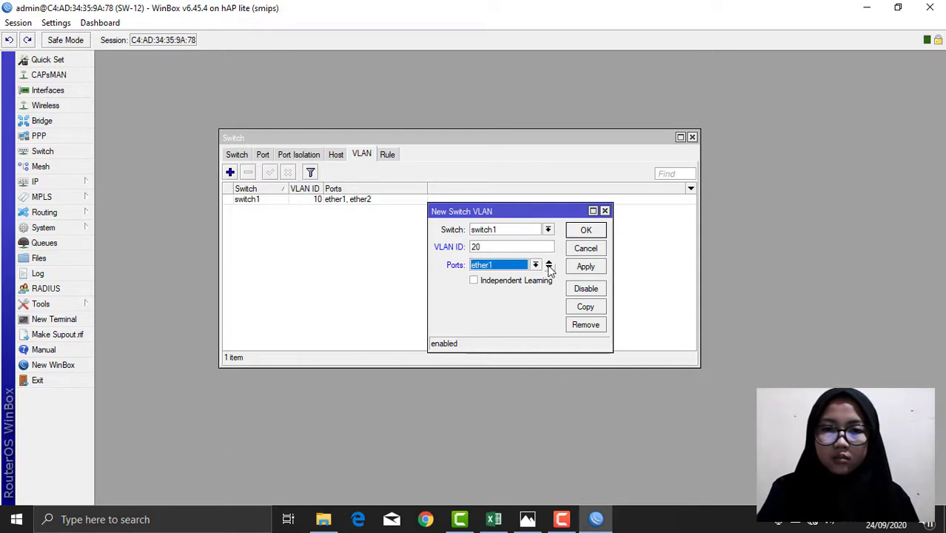
{"action": "left_click", "coordinate": [548, 267]}
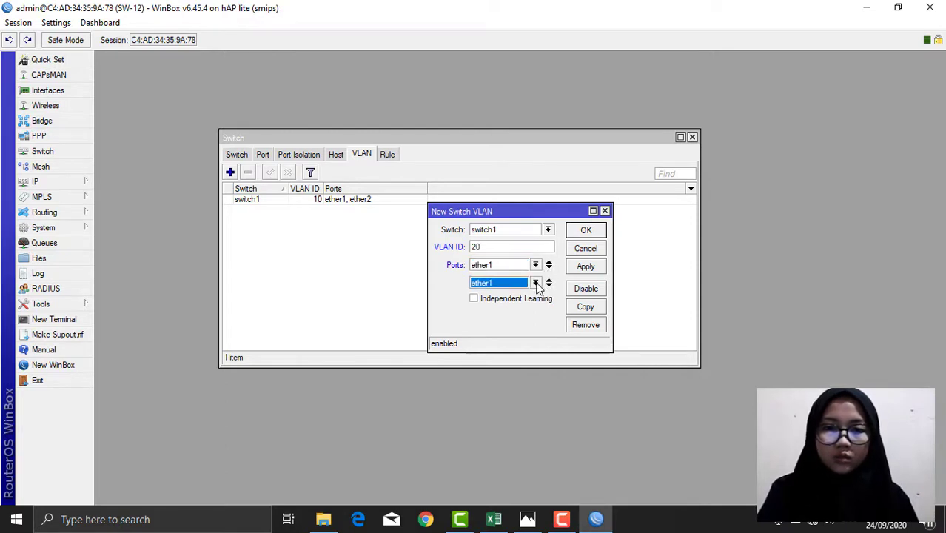
{"action": "left_click", "coordinate": [536, 284]}
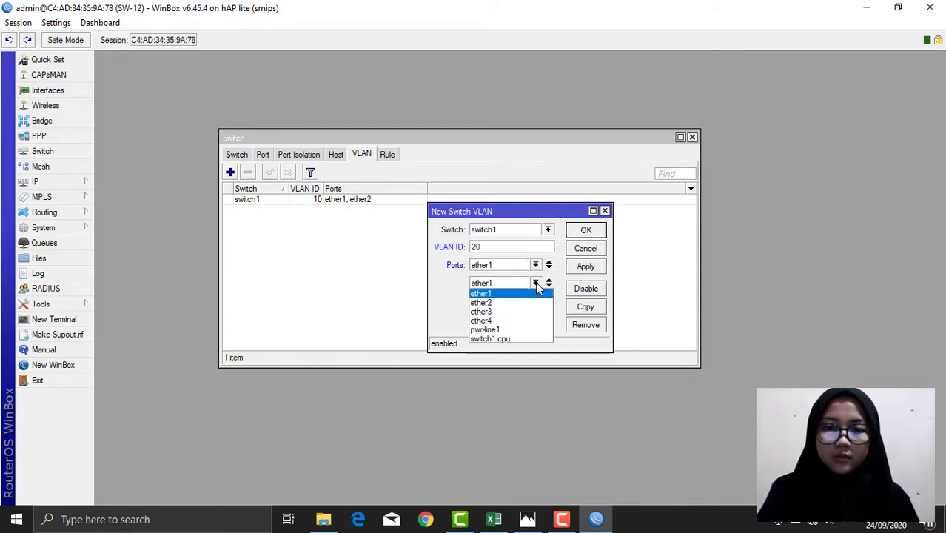
{"action": "left_click", "coordinate": [506, 312]}
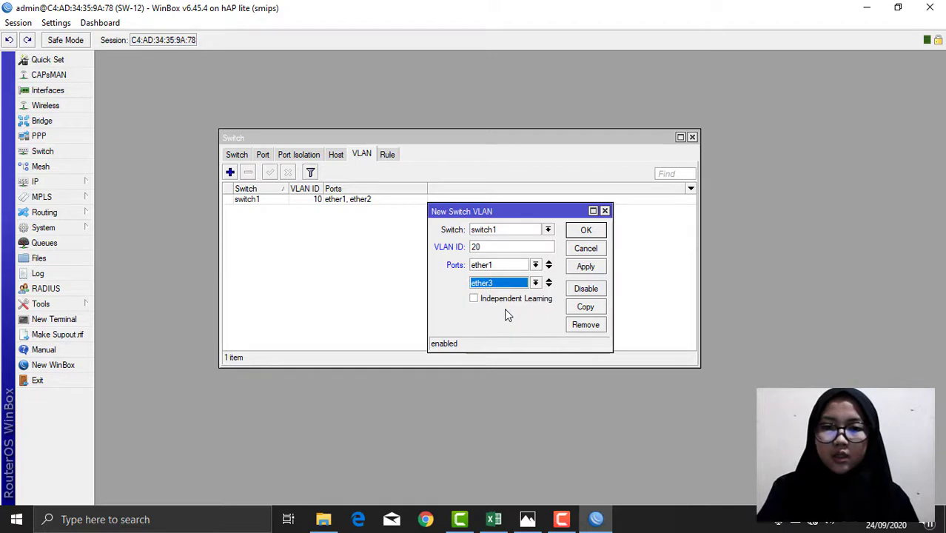
{"action": "left_click", "coordinate": [585, 267]}
{"action": "left_click", "coordinate": [586, 231]}
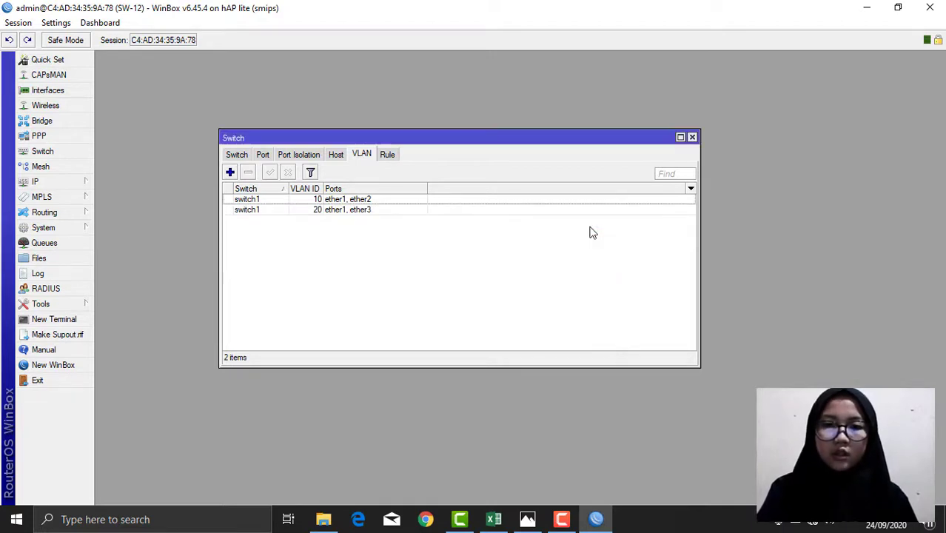
{"action": "left_click", "coordinate": [263, 154]}
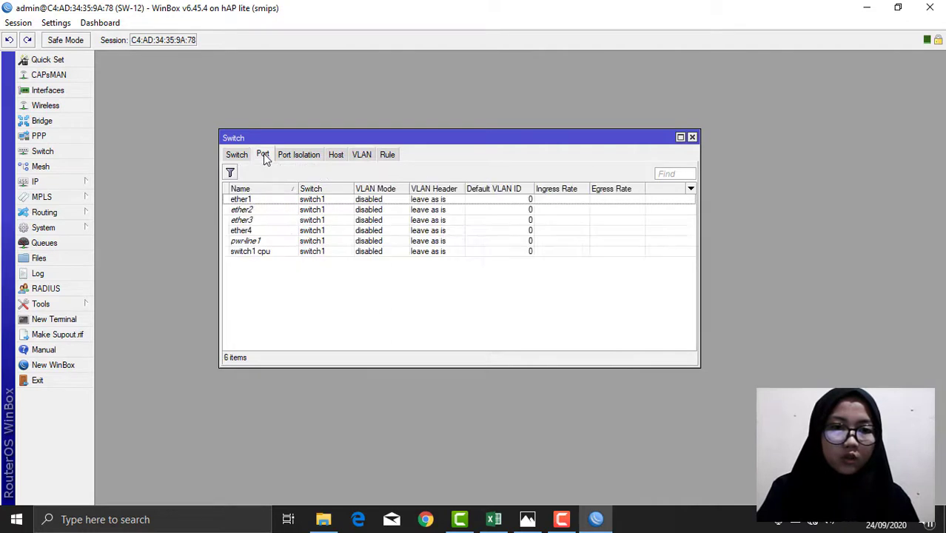
Step: Set switch port ether1 to VLAN mode secure with VLAN header add if missing
{"action": "double_click", "coordinate": [259, 202]}
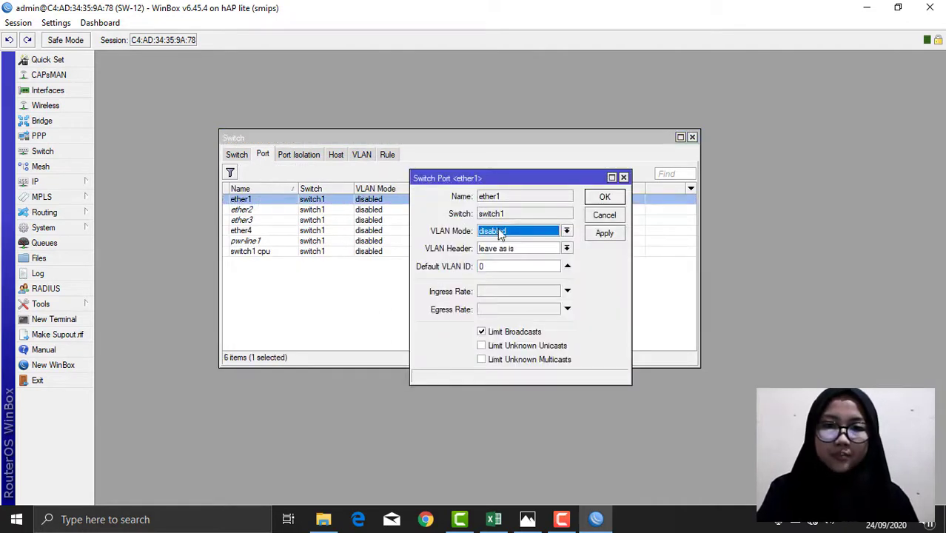
{"action": "left_click", "coordinate": [537, 234]}
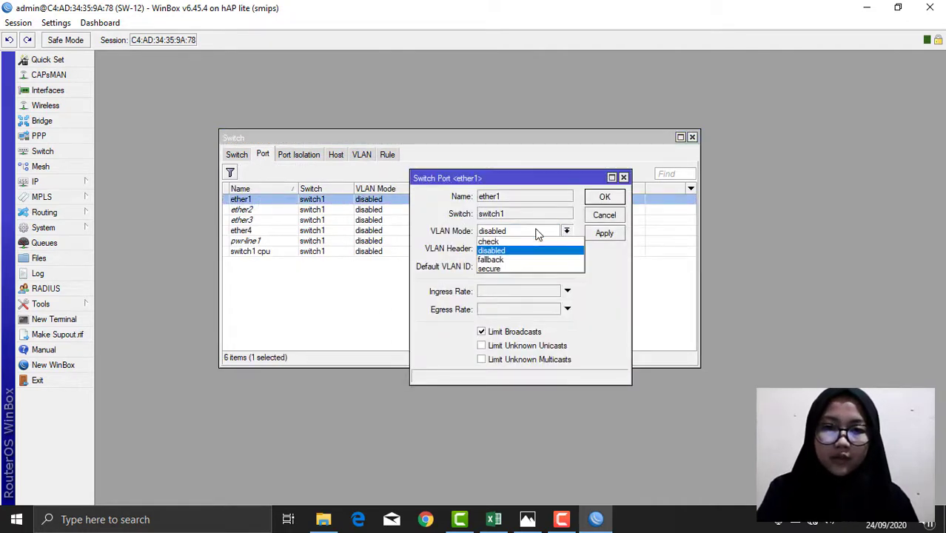
{"action": "left_click", "coordinate": [492, 268]}
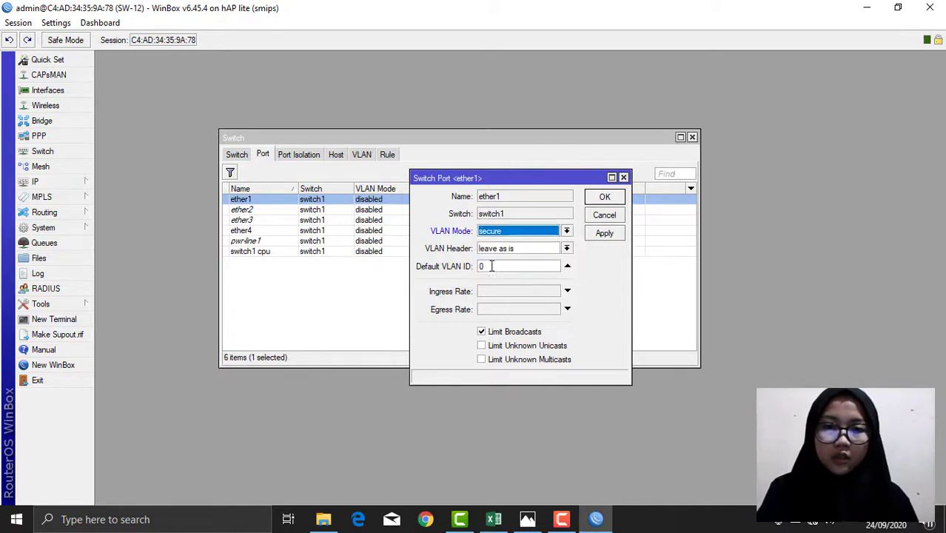
{"action": "left_click", "coordinate": [540, 247]}
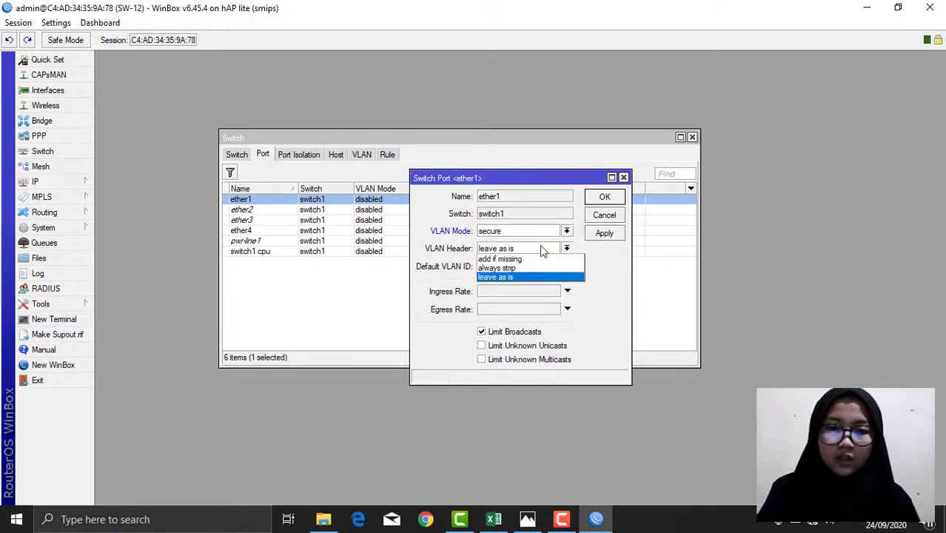
{"action": "left_click", "coordinate": [503, 260]}
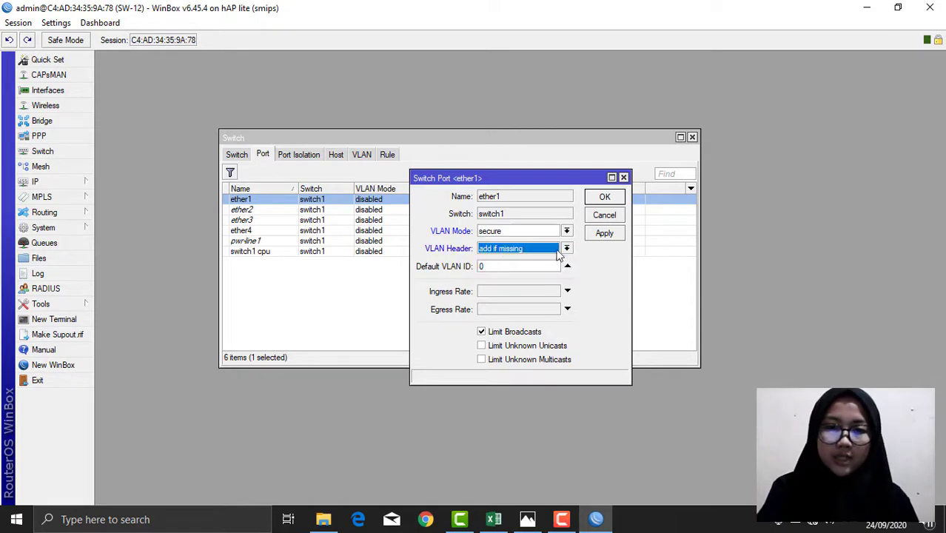
{"action": "left_click", "coordinate": [596, 233]}
{"action": "left_click", "coordinate": [605, 197]}
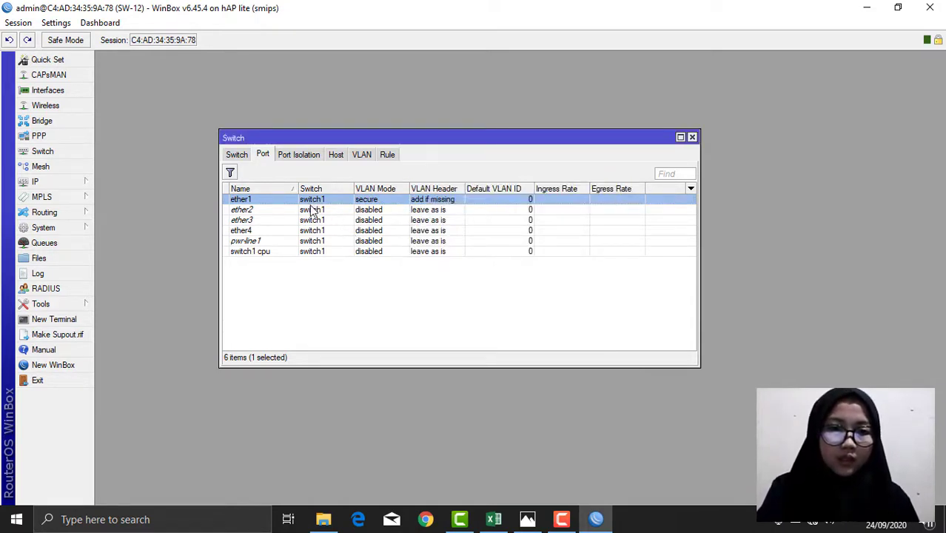
Step: Set ether2 to secure mode, always strip VLAN headers, default VLAN ID 10
{"action": "double_click", "coordinate": [314, 210]}
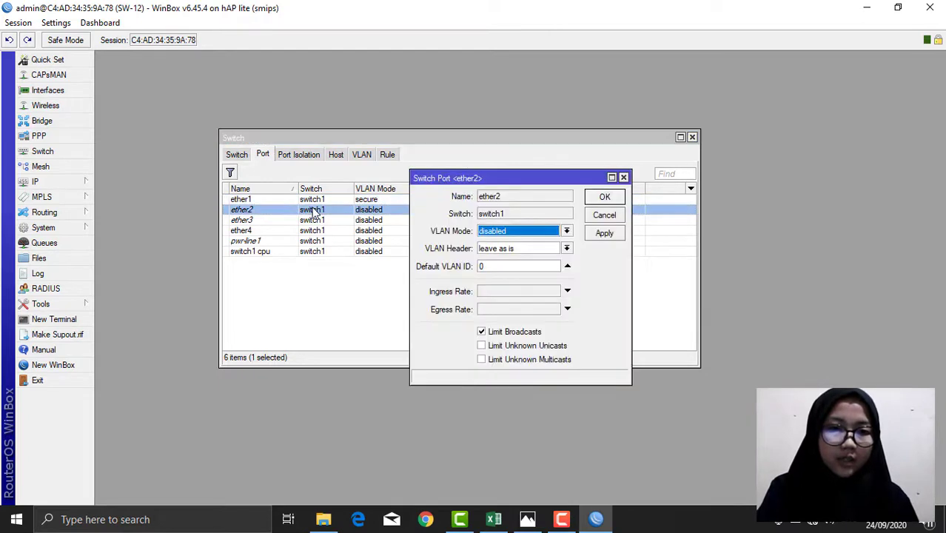
{"action": "left_click", "coordinate": [527, 231]}
{"action": "left_click", "coordinate": [490, 268]}
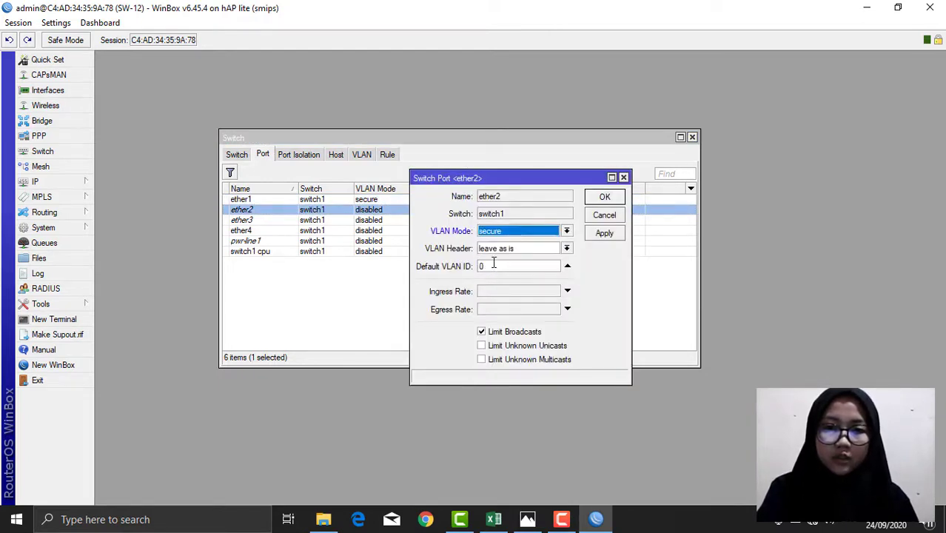
{"action": "left_click", "coordinate": [504, 251]}
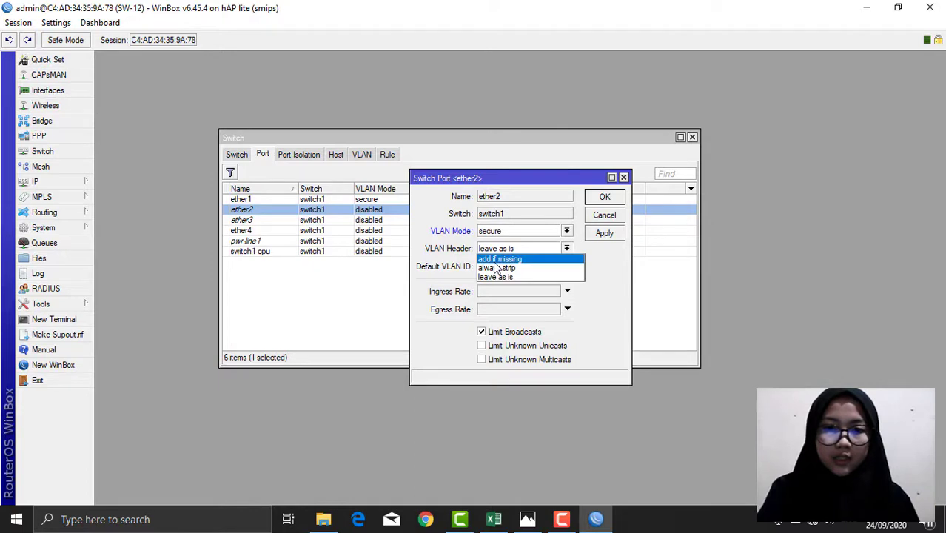
{"action": "left_click", "coordinate": [494, 270]}
{"action": "left_click", "coordinate": [498, 267]}
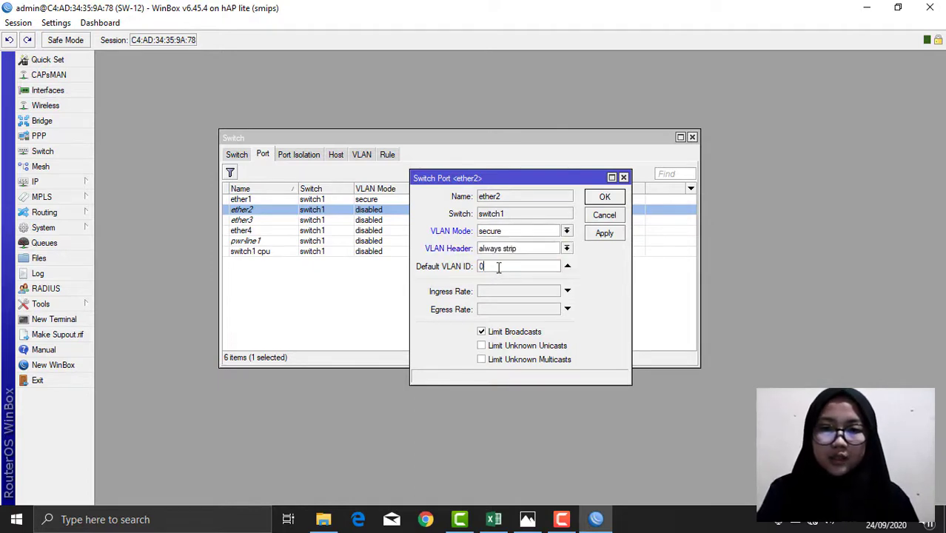
{"action": "key", "text": "BackSpace"}
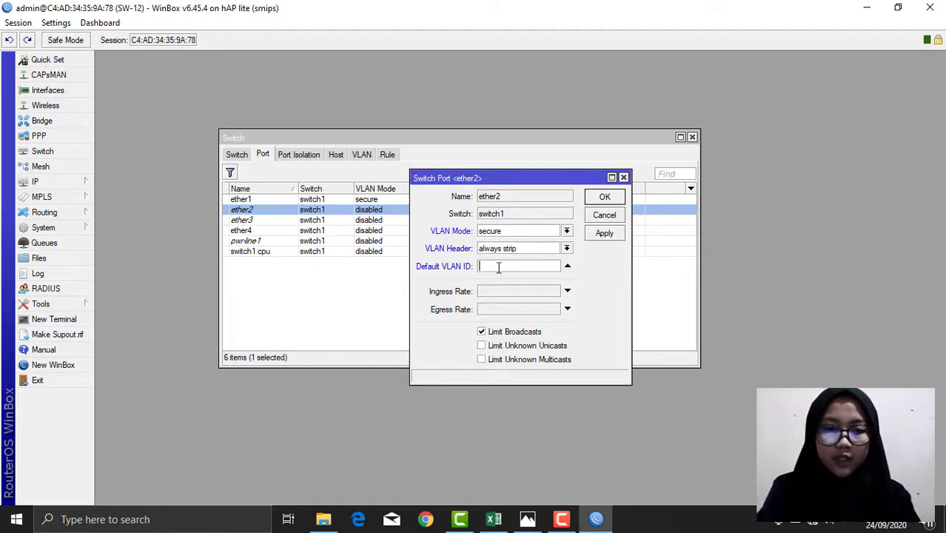
{"action": "type", "text": "10"}
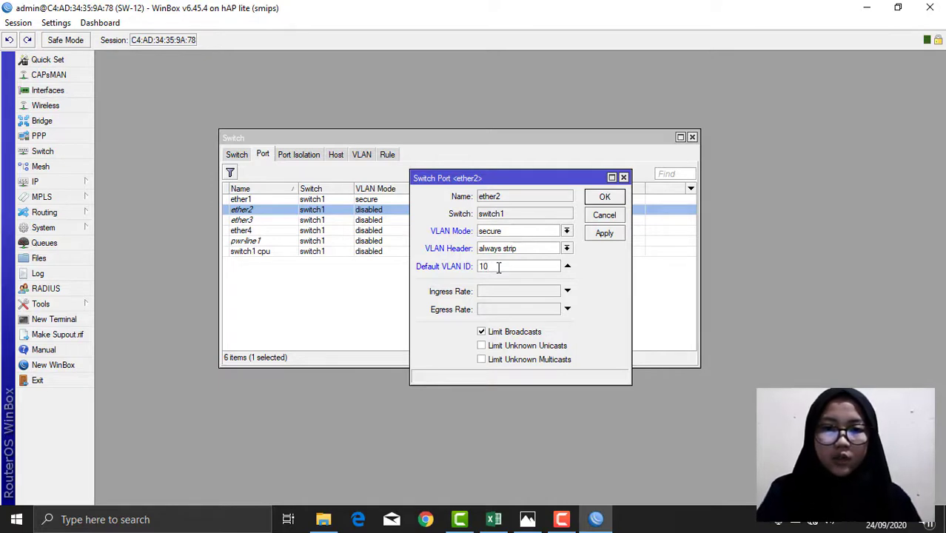
{"action": "left_click", "coordinate": [605, 232]}
{"action": "left_click", "coordinate": [604, 197]}
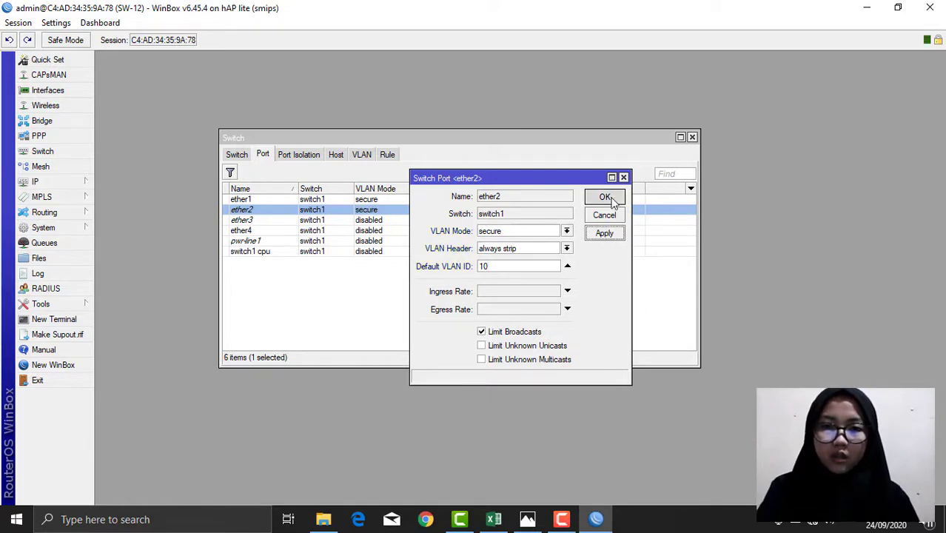
Step: Set ether3 to secure mode, always strip, default VLAN ID 20, then close Switch settings
{"action": "double_click", "coordinate": [298, 220]}
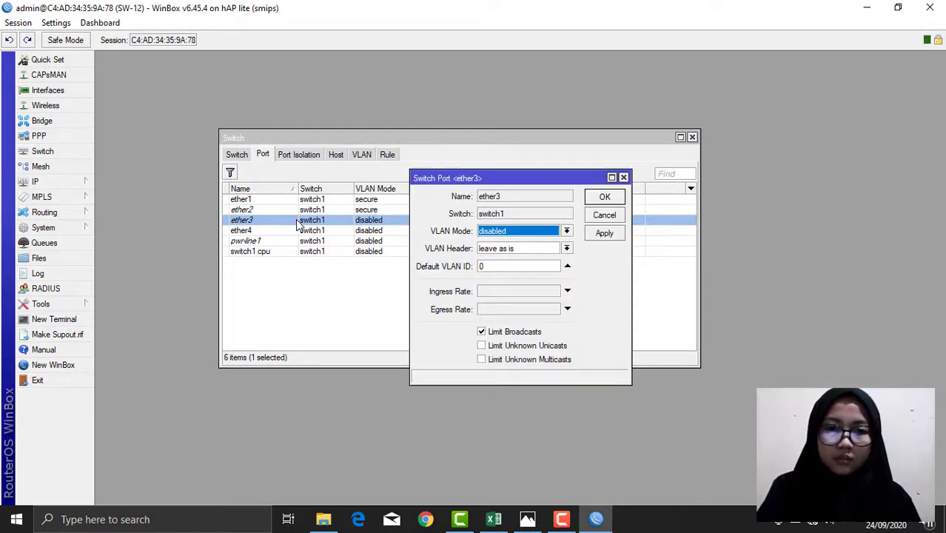
{"action": "left_click", "coordinate": [547, 235]}
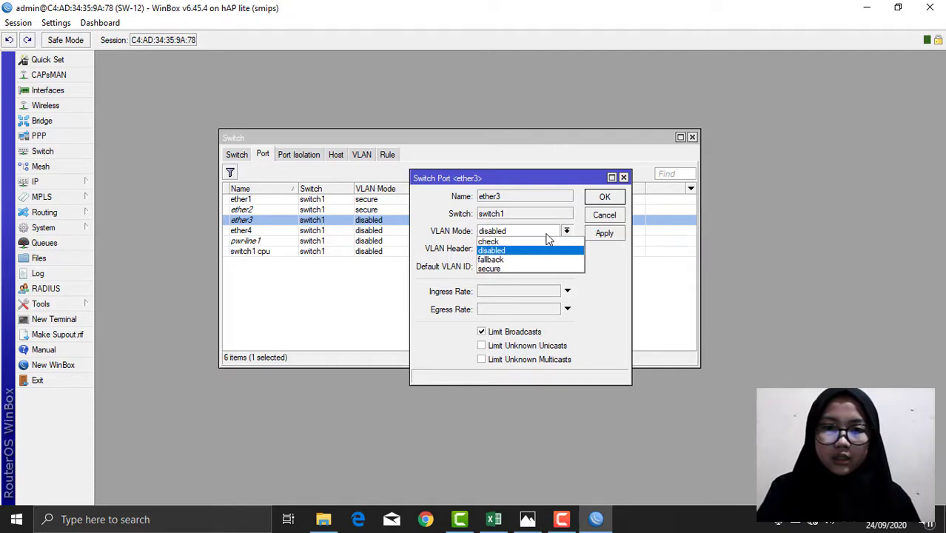
{"action": "left_click", "coordinate": [495, 270]}
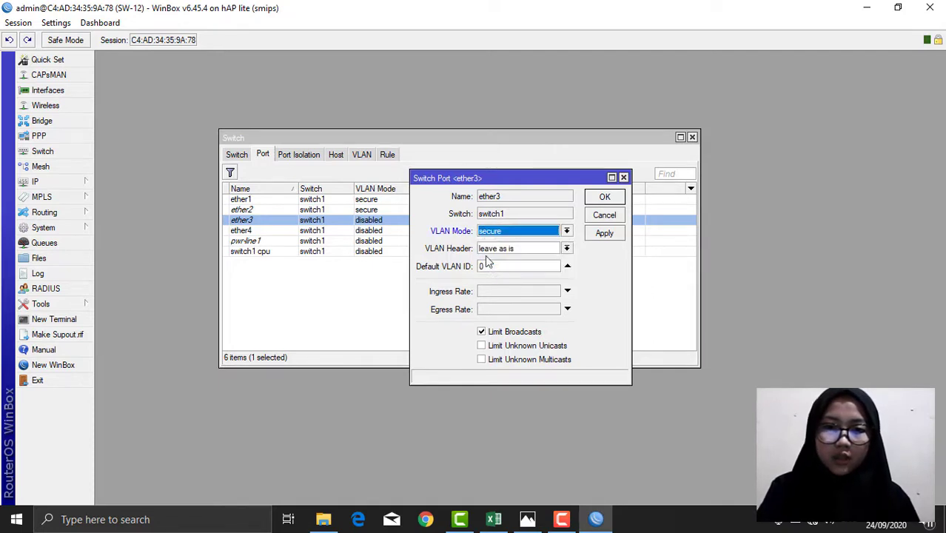
{"action": "left_click", "coordinate": [510, 252]}
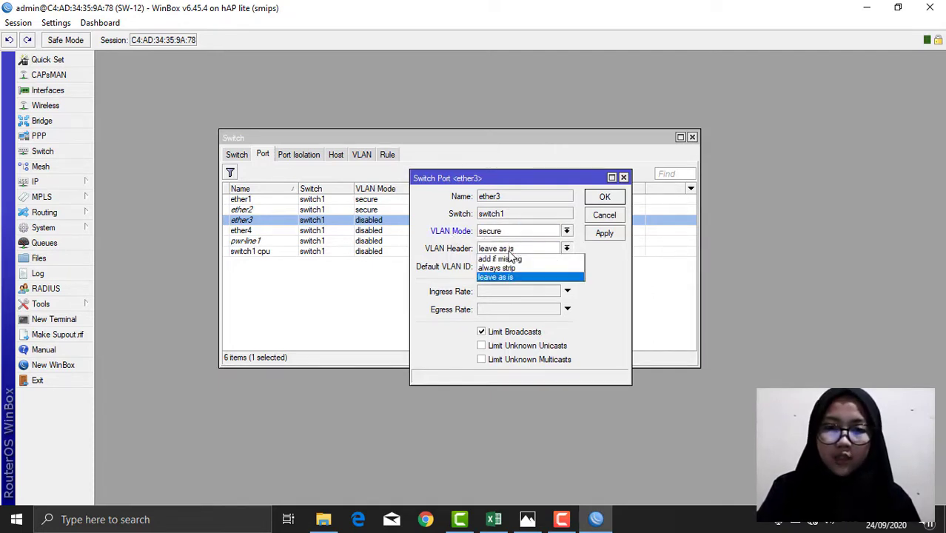
{"action": "left_click", "coordinate": [509, 268]}
{"action": "left_click", "coordinate": [504, 269]}
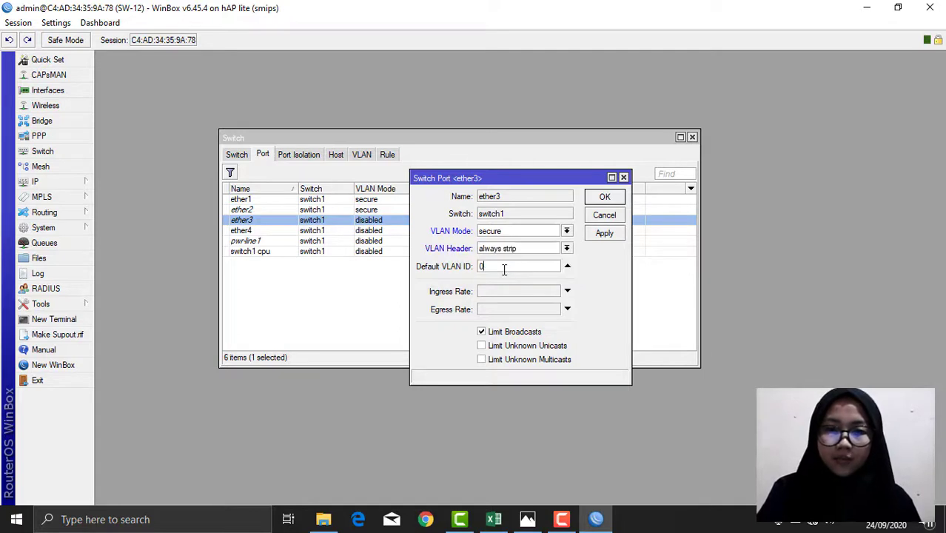
{"action": "key", "text": "BackSpace"}
{"action": "type", "text": "2"}
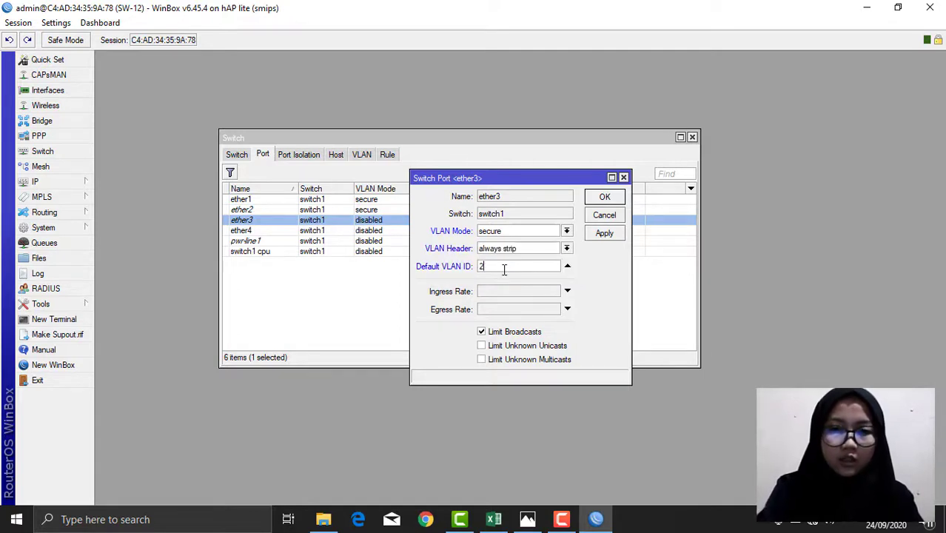
{"action": "type", "text": "0"}
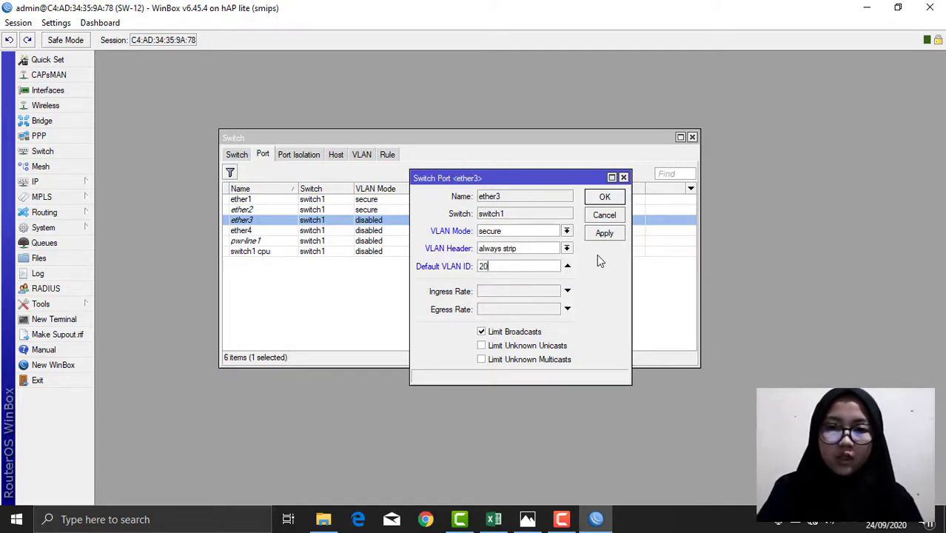
{"action": "left_click", "coordinate": [607, 232]}
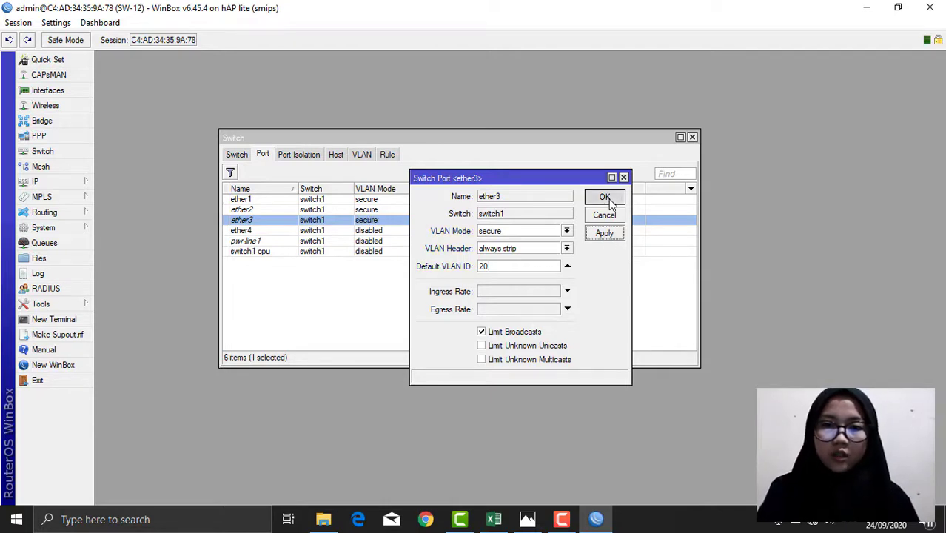
{"action": "left_click", "coordinate": [609, 197]}
{"action": "left_click", "coordinate": [693, 137]}
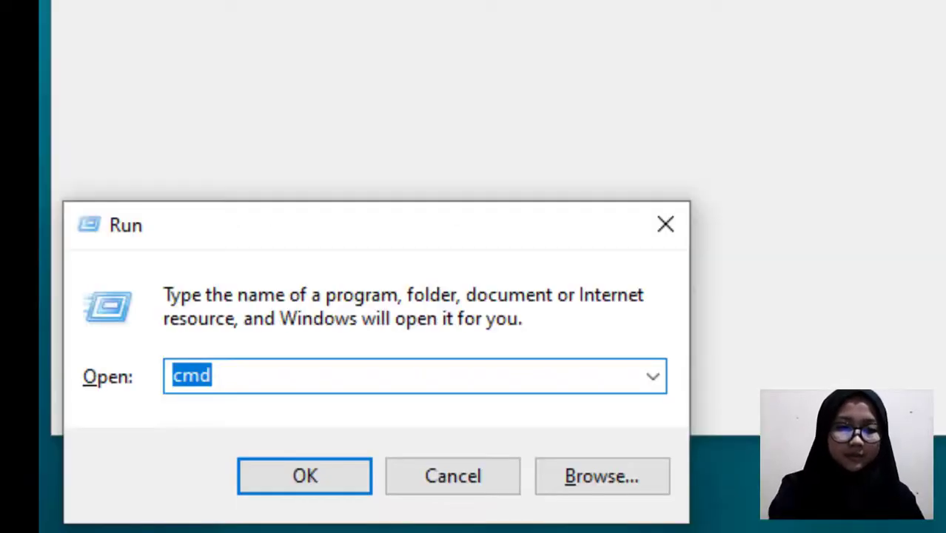
Step: Run ipconfig and highlight IPv4 address 172.16.10.254 and default gateway 172.16.10.1
{"action": "key", "text": "Return"}
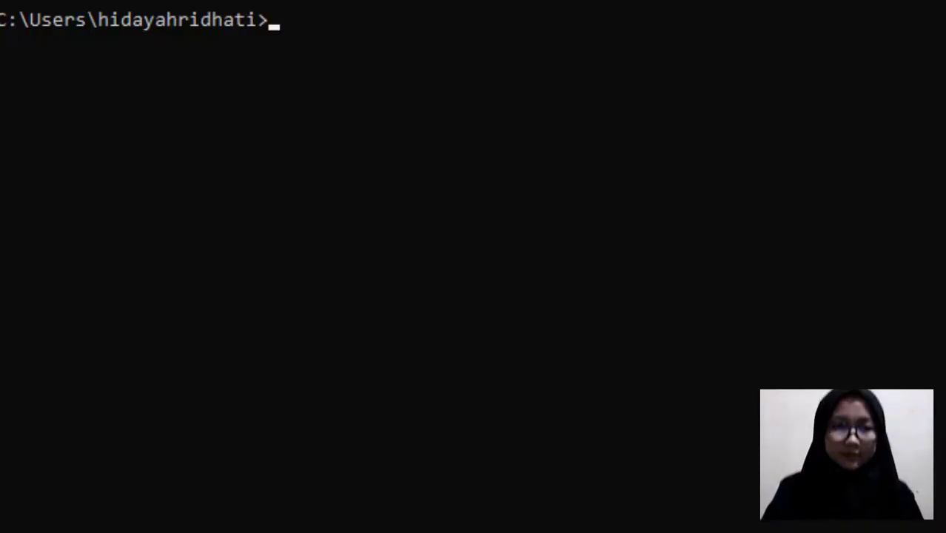
{"action": "type", "text": "ipconfig"}
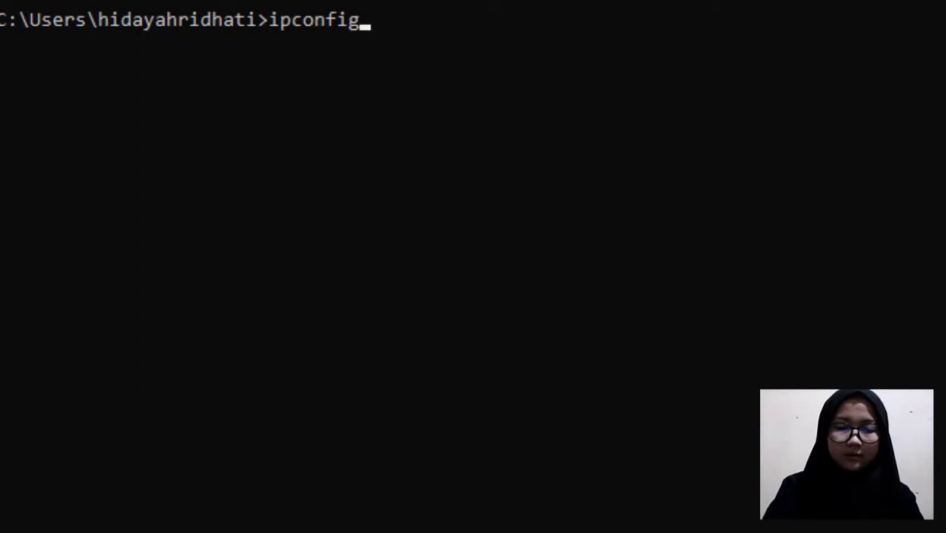
{"action": "key", "text": "Return"}
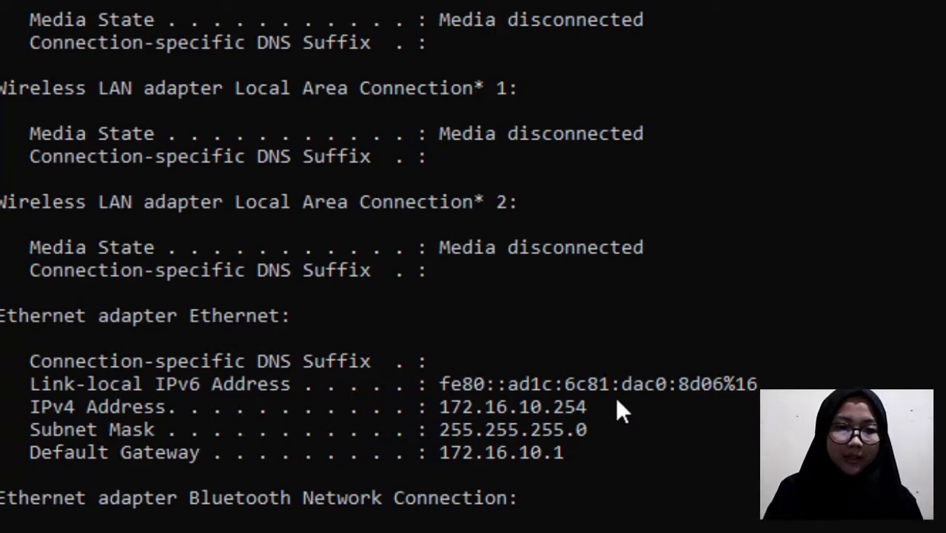
{"action": "left_click_drag", "start_coordinate": [590, 409], "coordinate": [475, 409]}
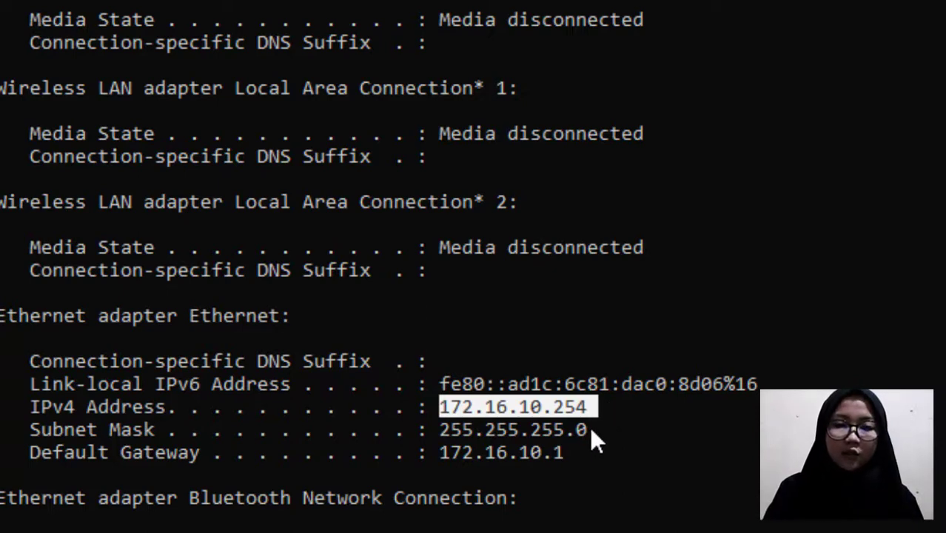
{"action": "left_click_drag", "start_coordinate": [573, 454], "coordinate": [481, 457]}
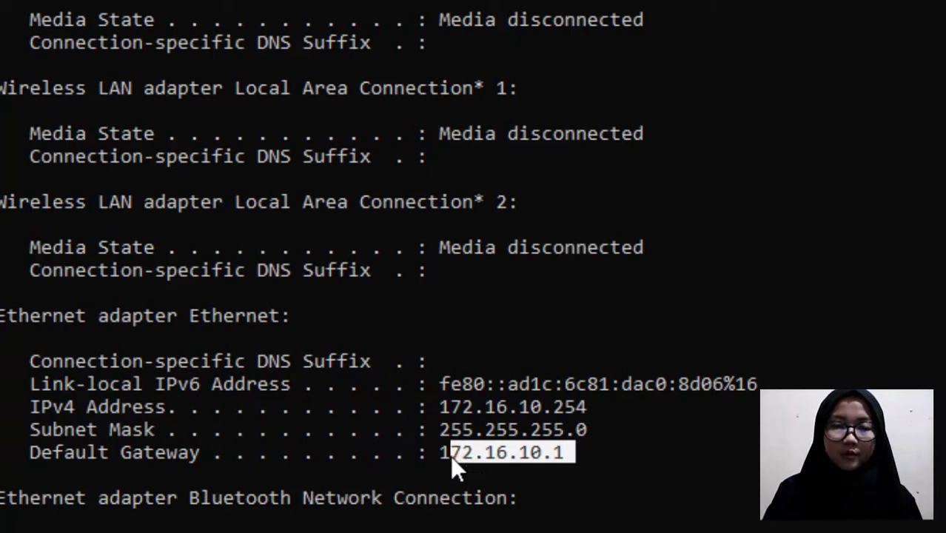